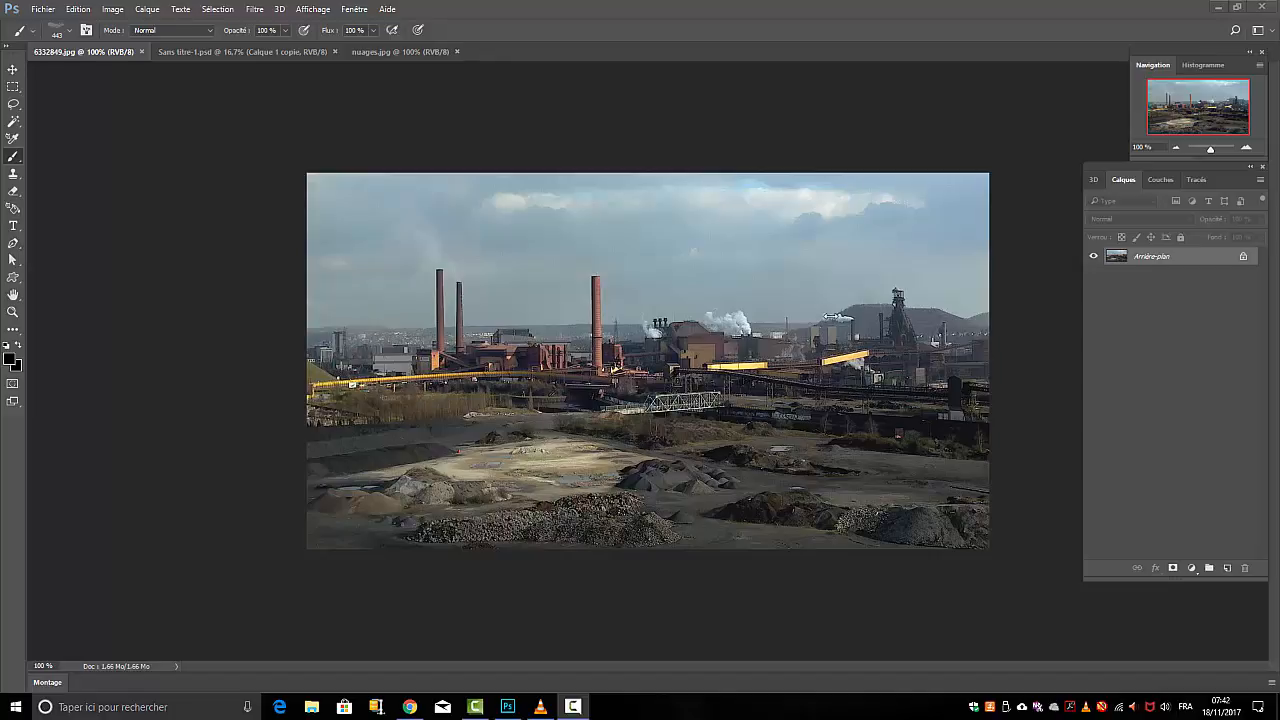
# Lasso the elongated cloud at the lower right of the sky in nuages.jpg and copy it
pyautogui.click(222, 50)
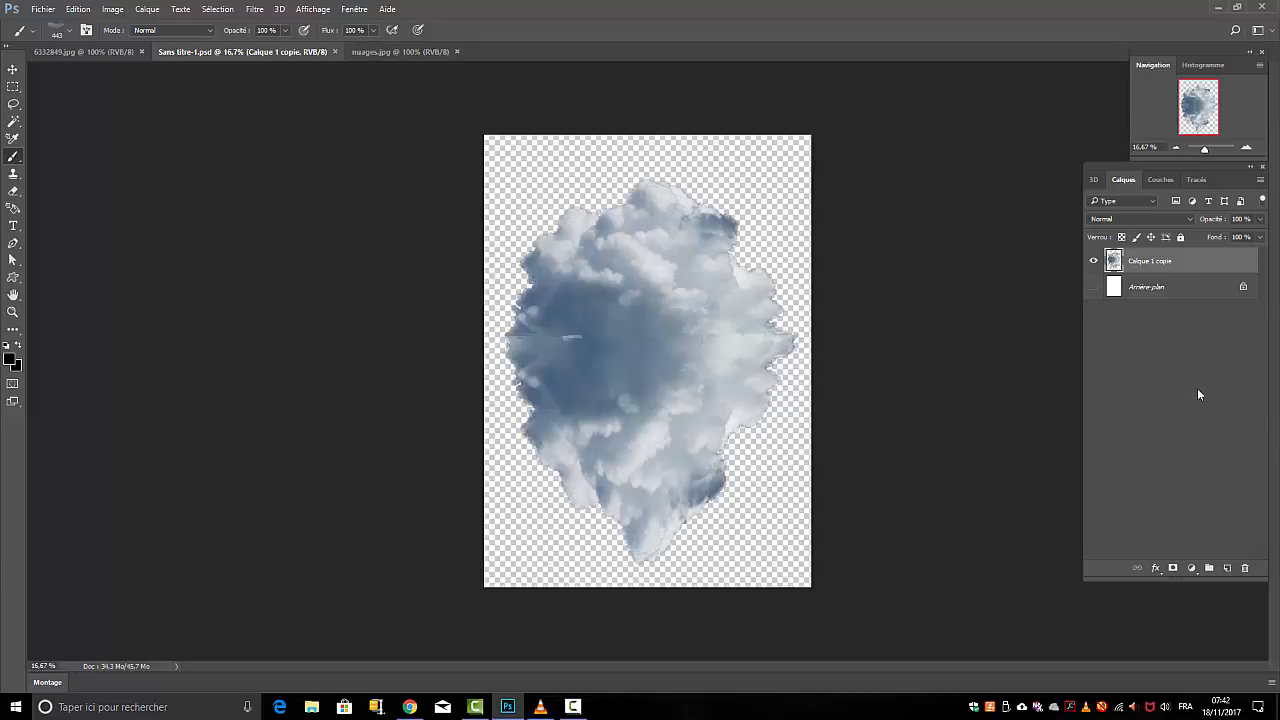
pyautogui.click(383, 51)
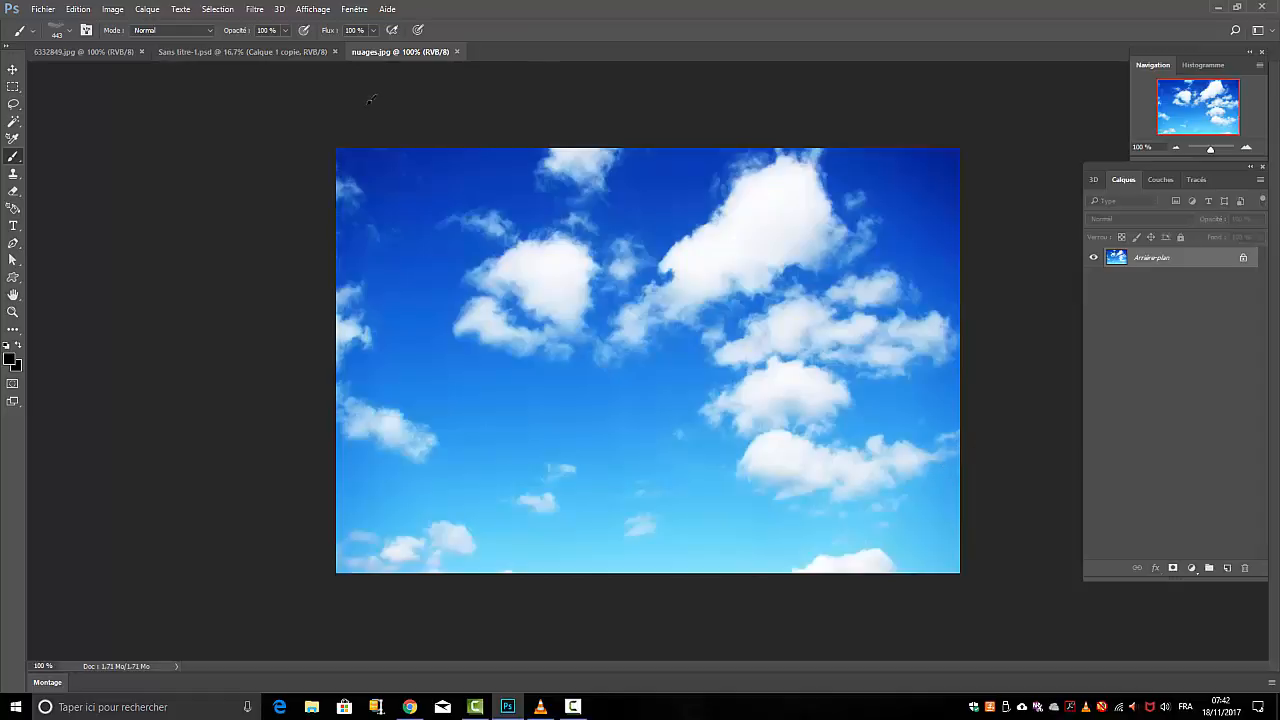
pyautogui.click(13, 104)
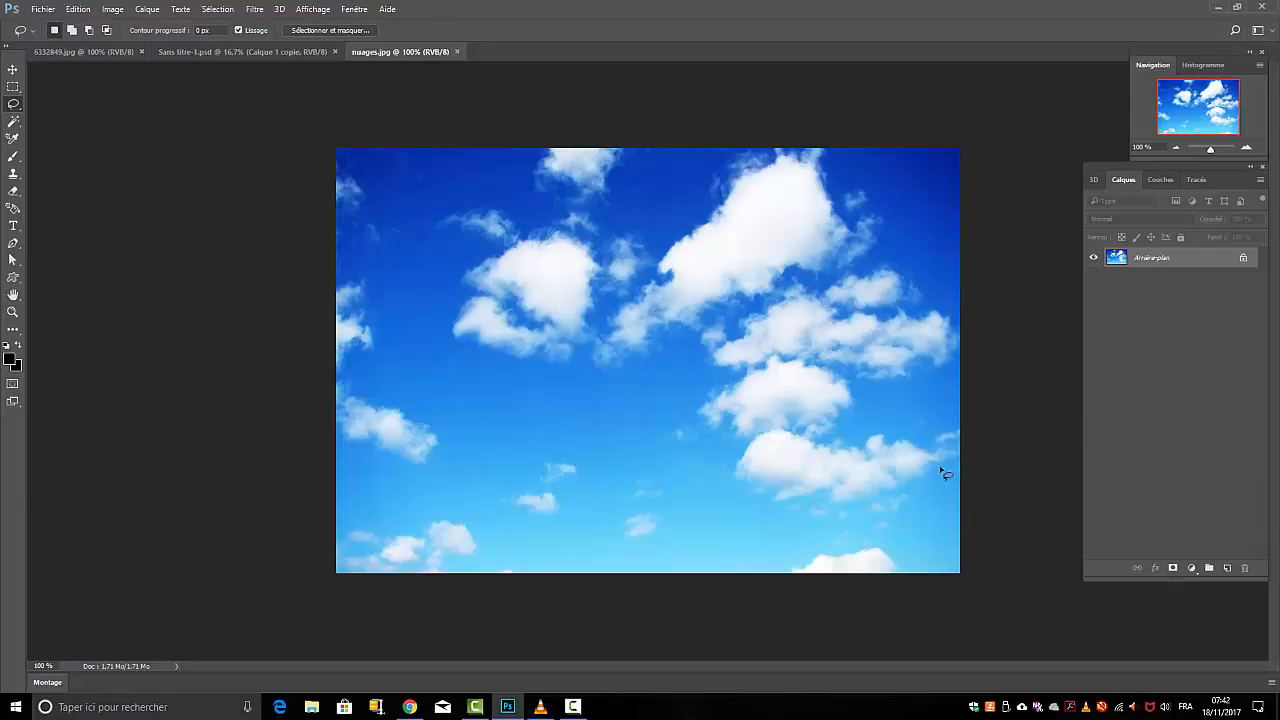
pyautogui.moveTo(949, 467)
pyautogui.mouseDown()
pyautogui.moveTo(885, 507)
pyautogui.moveTo(769, 509)
pyautogui.moveTo(730, 479)
pyautogui.moveTo(735, 441)
pyautogui.moveTo(777, 425)
pyautogui.moveTo(873, 429)
pyautogui.moveTo(950, 468)
pyautogui.mouseUp()
pyautogui.click(76, 12)
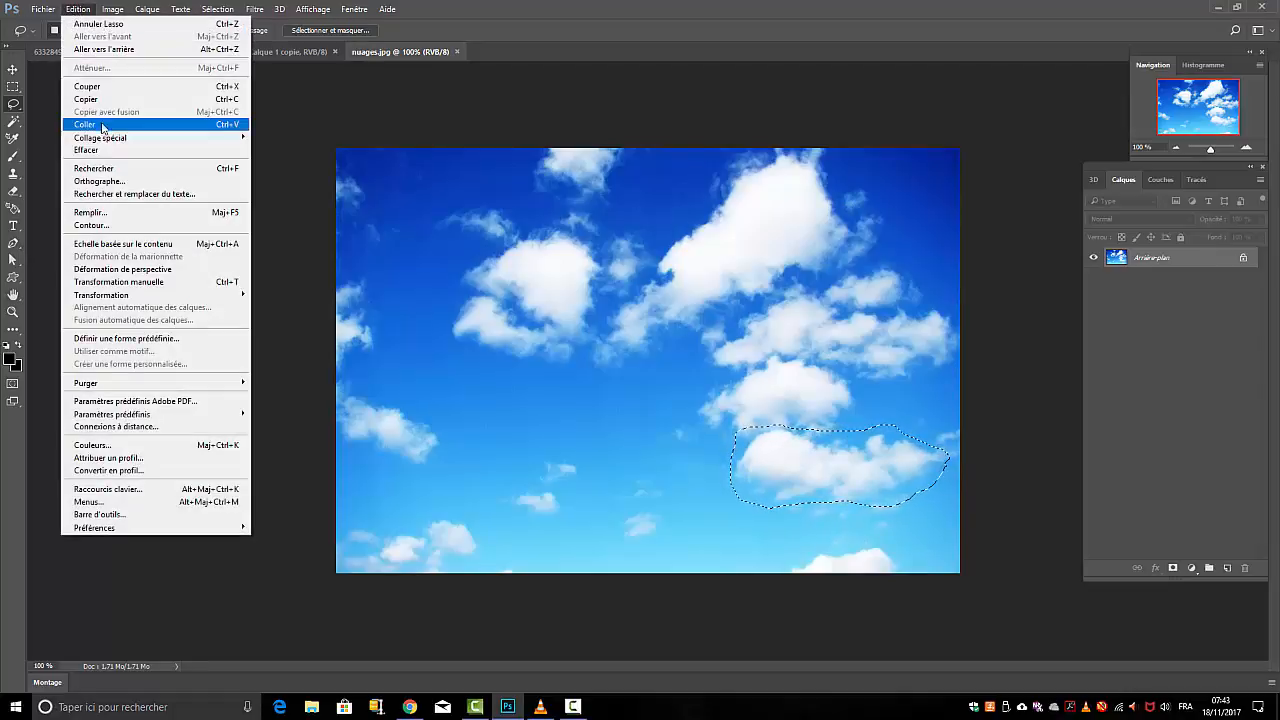
pyautogui.click(84, 99)
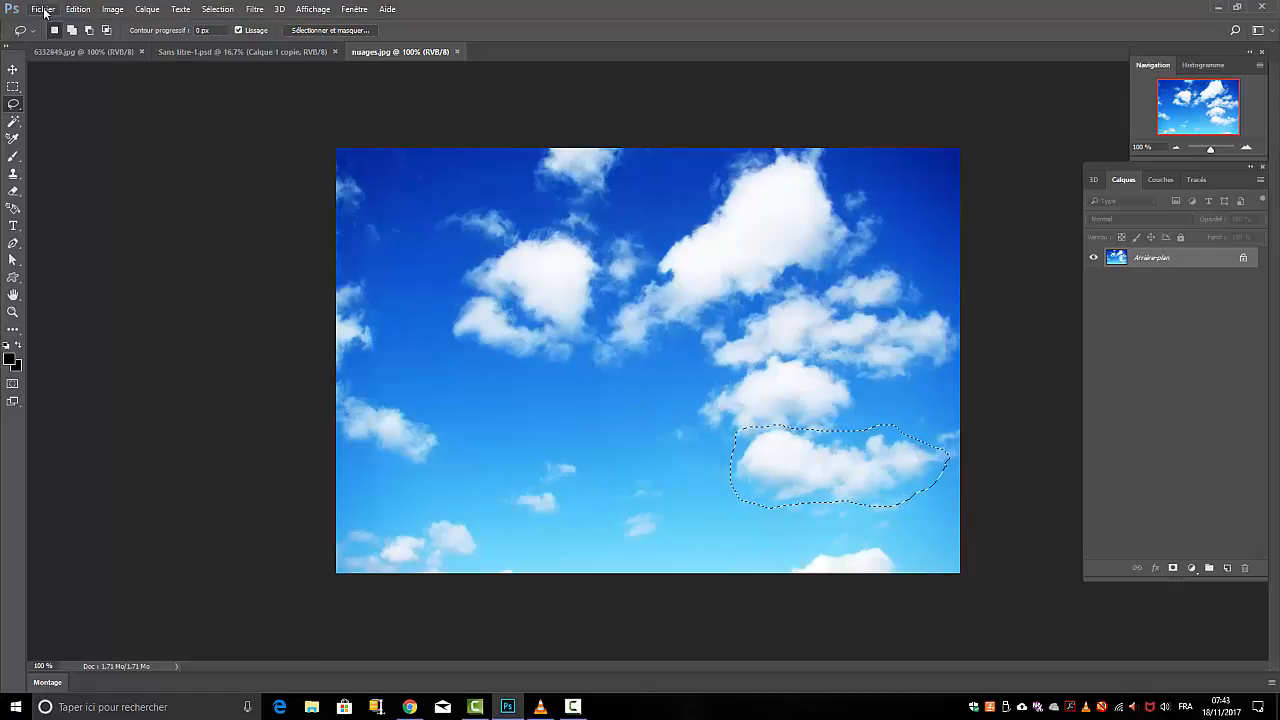
# Create a new 450 x 300 px document at 72 ppi with a black background and paste the copied cloud into it
pyautogui.click(44, 12)
pyautogui.click(42, 25)
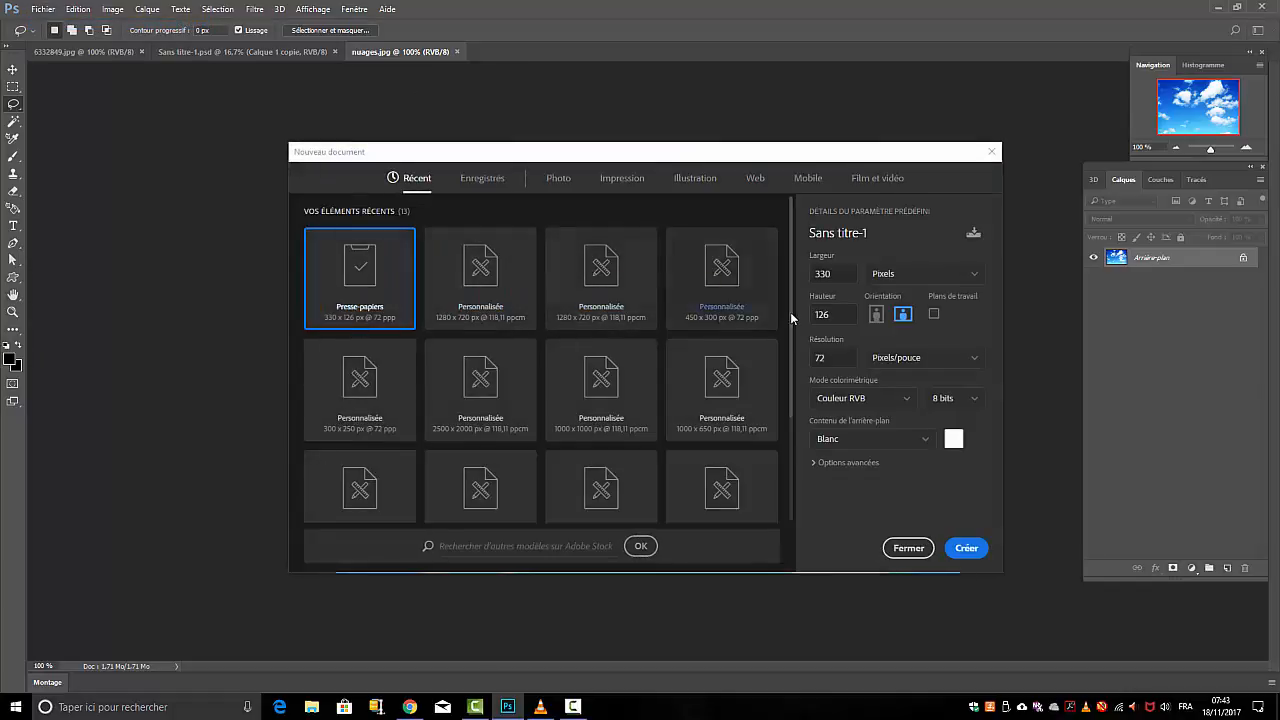
pyautogui.click(925, 445)
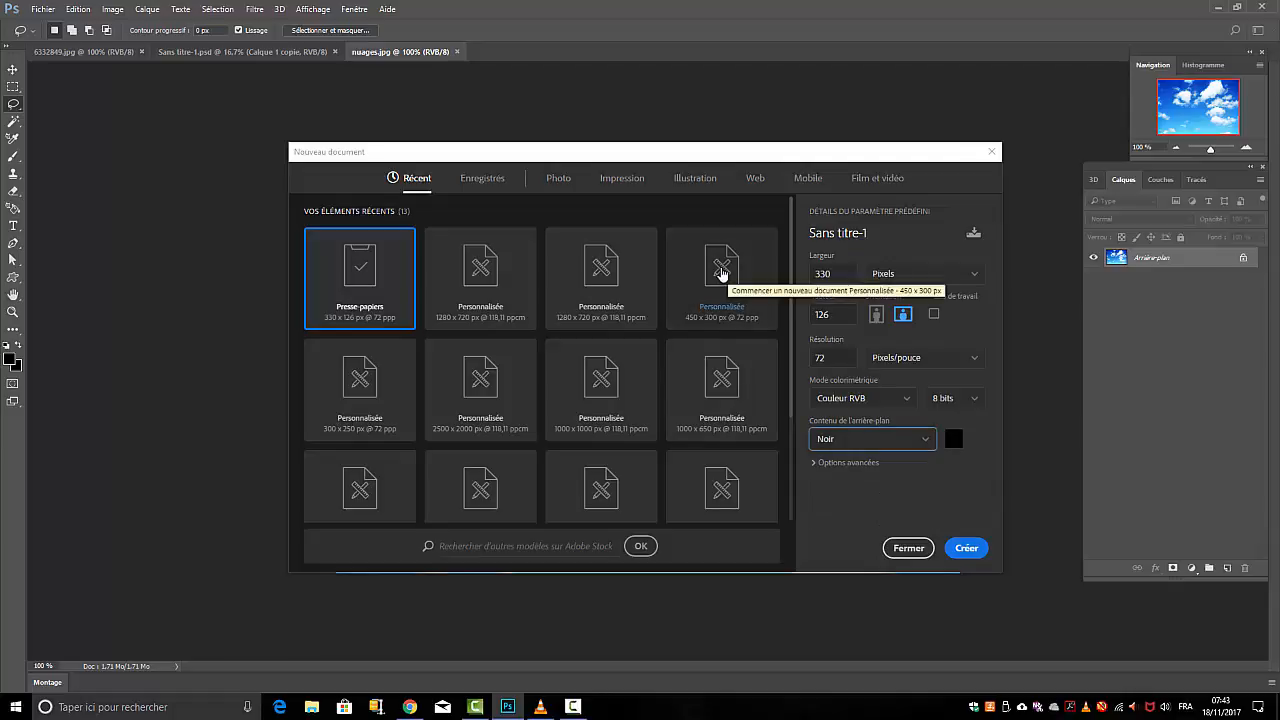
pyautogui.click(722, 273)
pyautogui.click(966, 548)
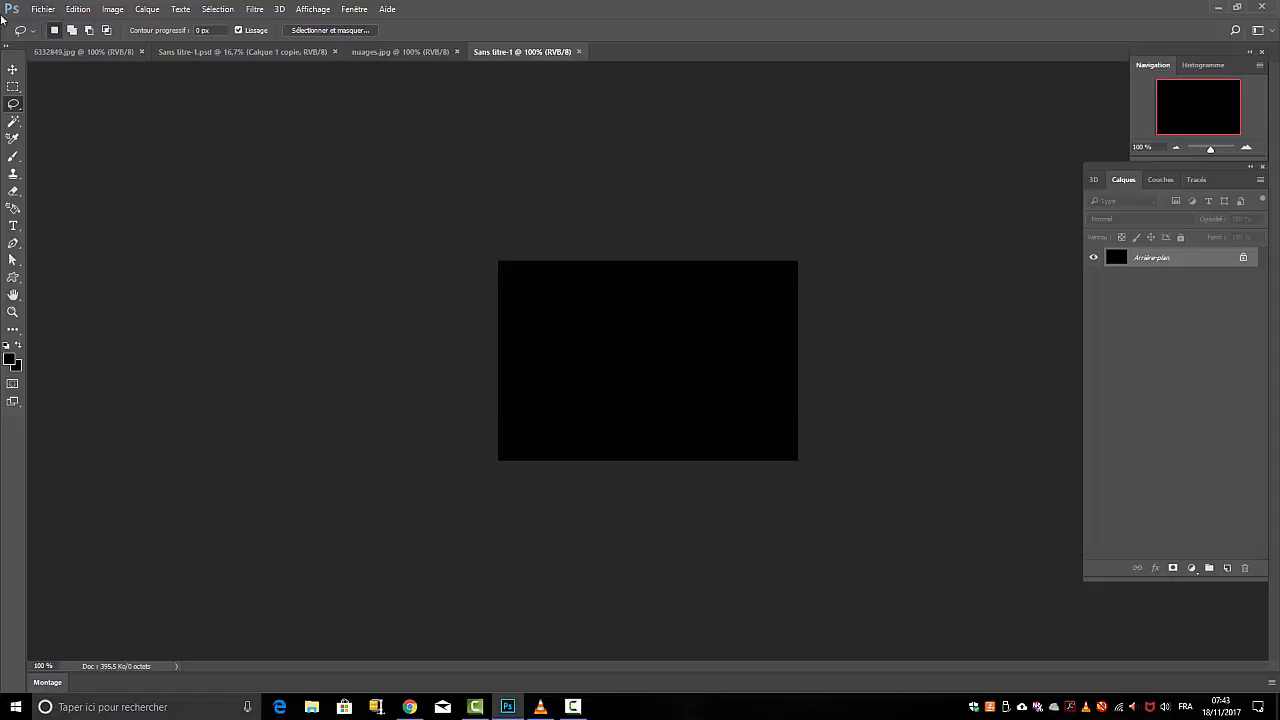
pyautogui.click(80, 10)
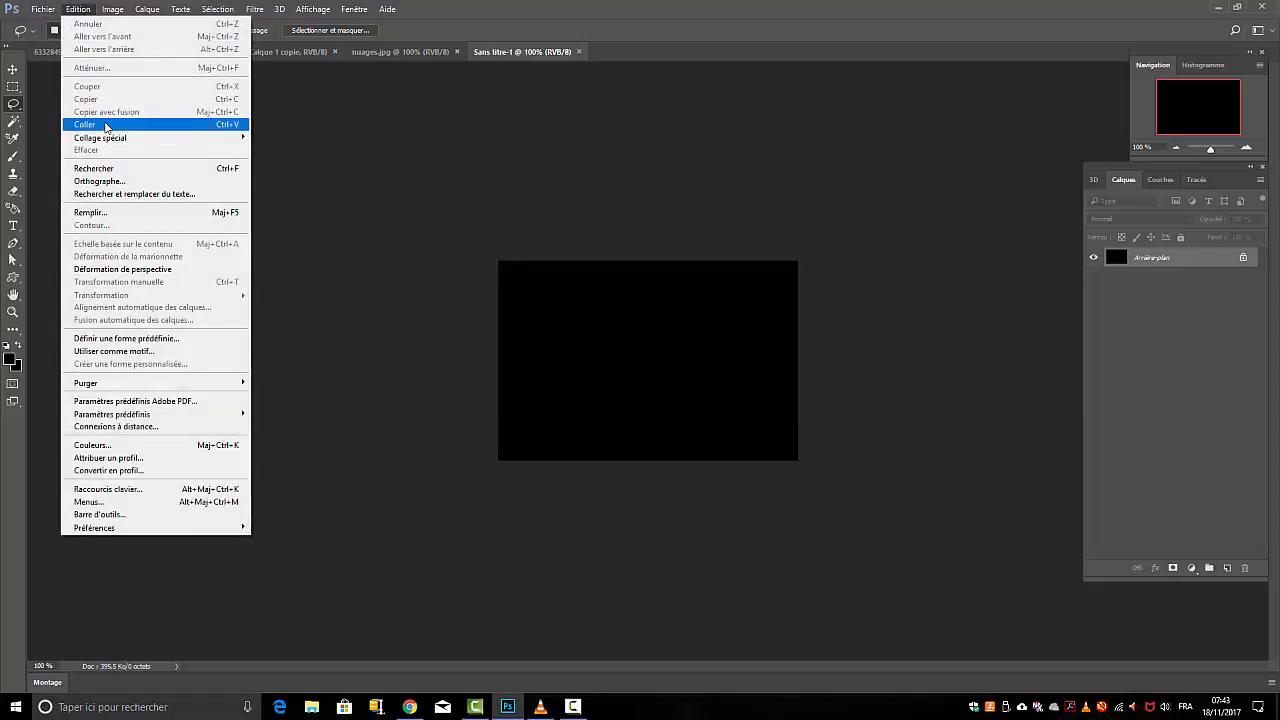
pyautogui.click(105, 124)
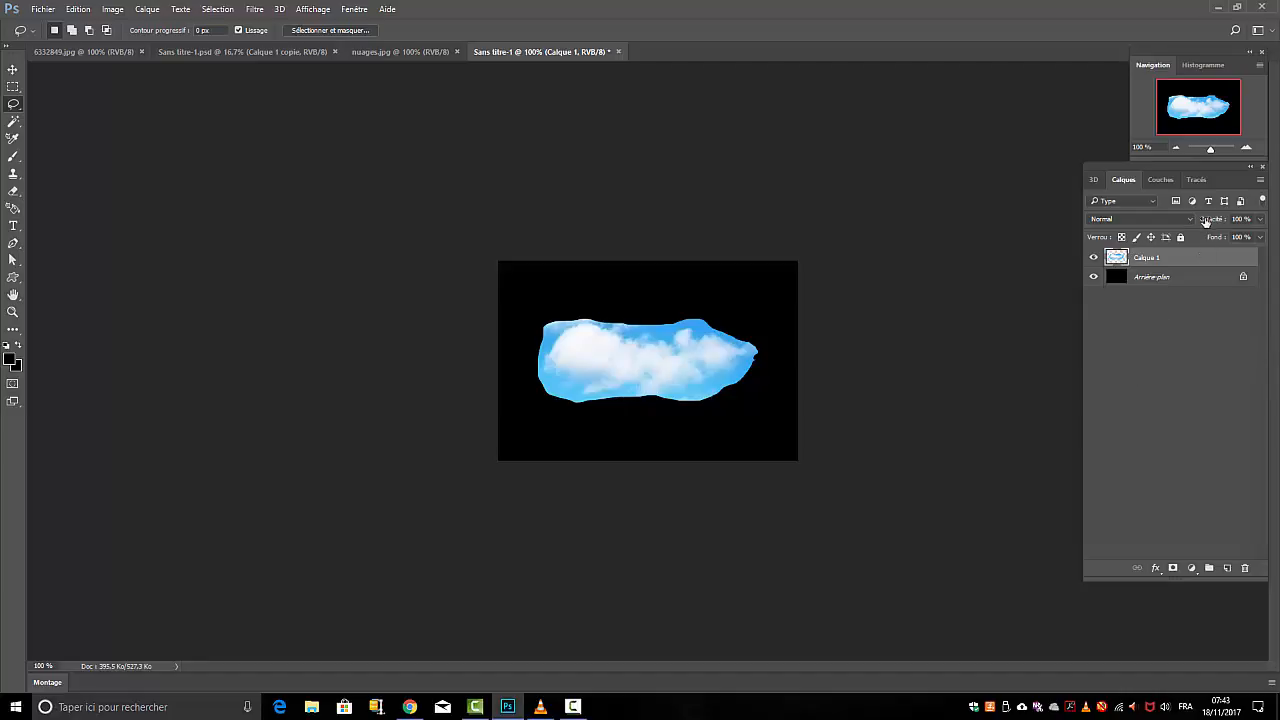
# Isolate the Rouge channel by hiding the green and blue channels, and duplicate it
pyautogui.click(1160, 180)
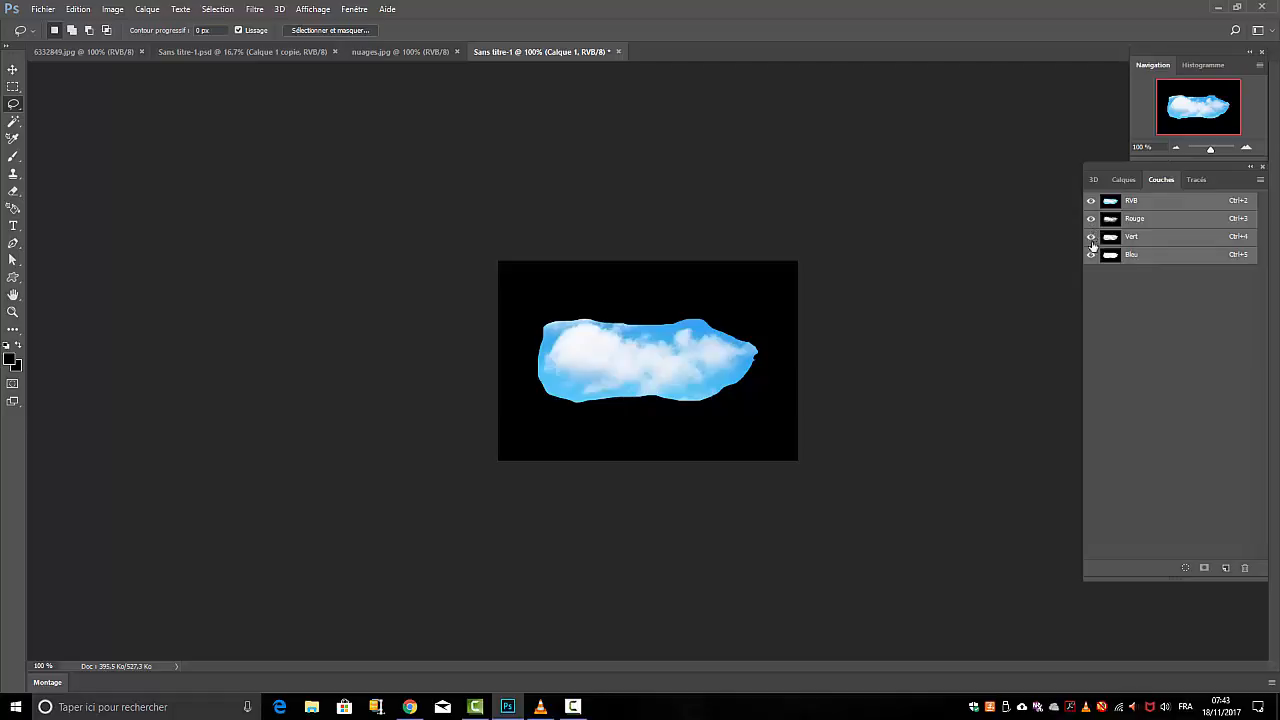
pyautogui.moveTo(1092, 238); pyautogui.dragTo(1091, 256)
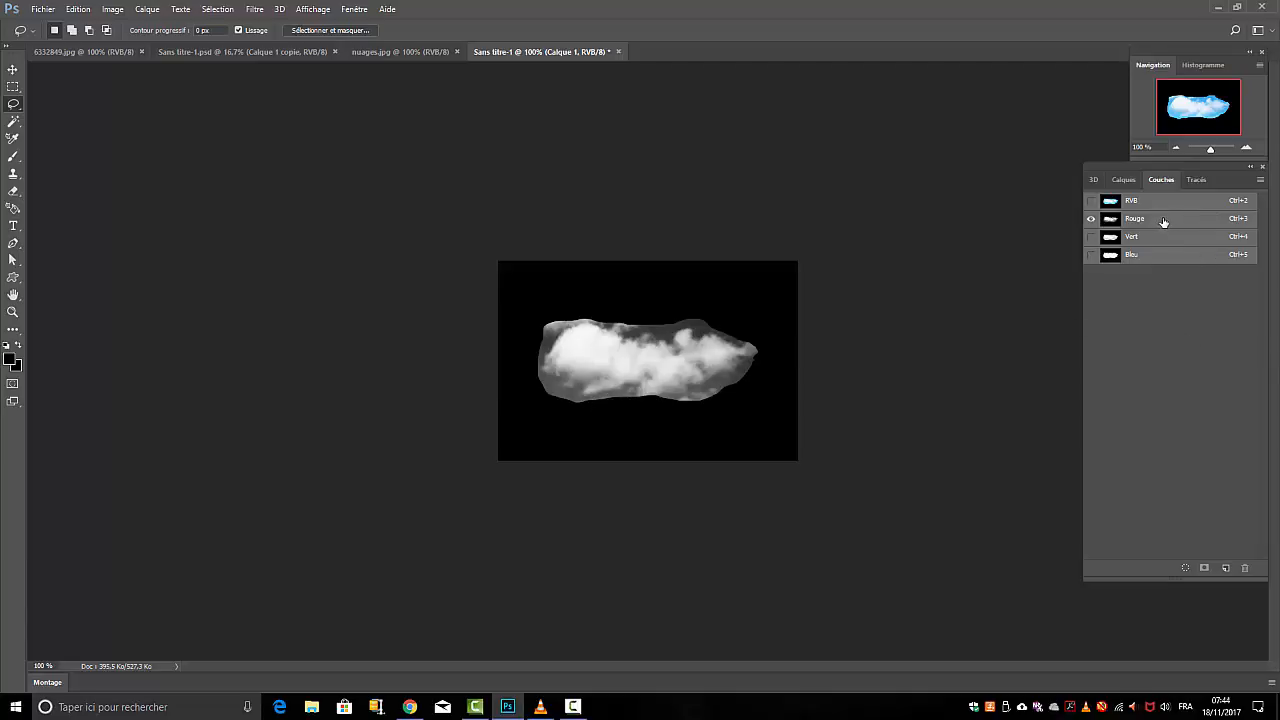
pyautogui.moveTo(1163, 218); pyautogui.dragTo(1220, 566)
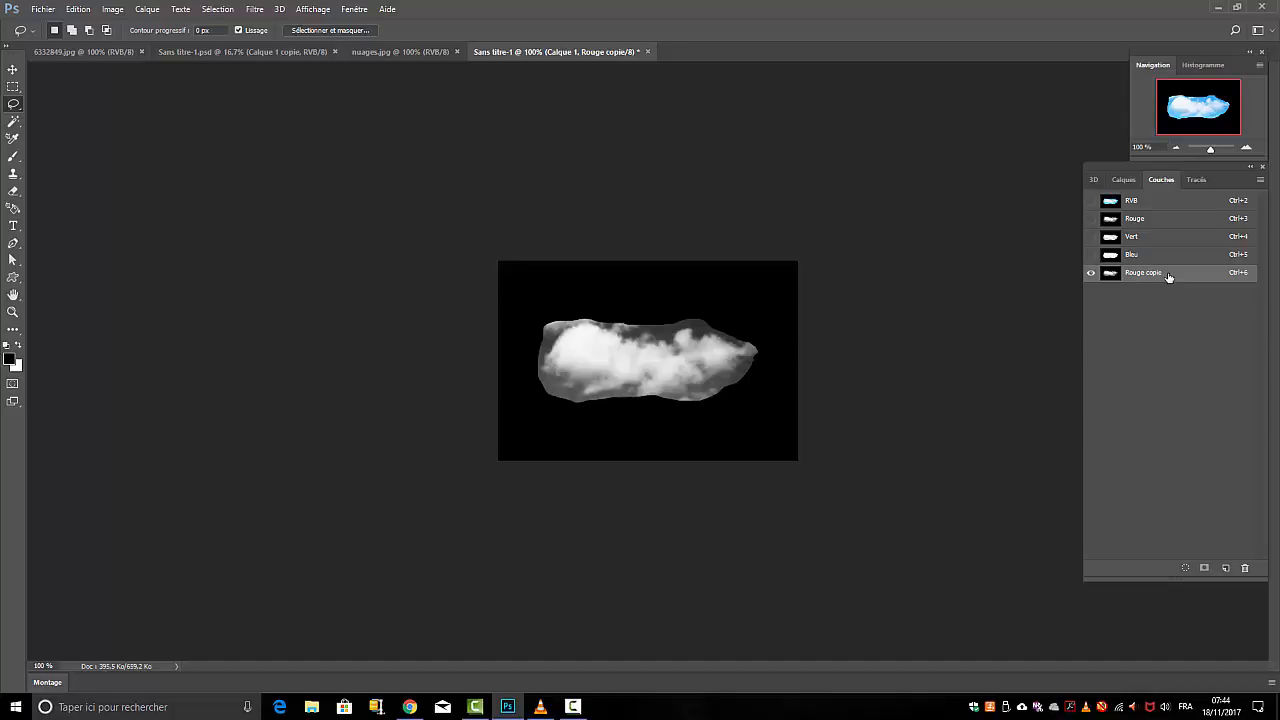
# Apply Levels to the Rouge copie channel, raising the shadow input level to 89 and adjusting the midtones
pyautogui.click(111, 9)
pyautogui.moveTo(125, 44)
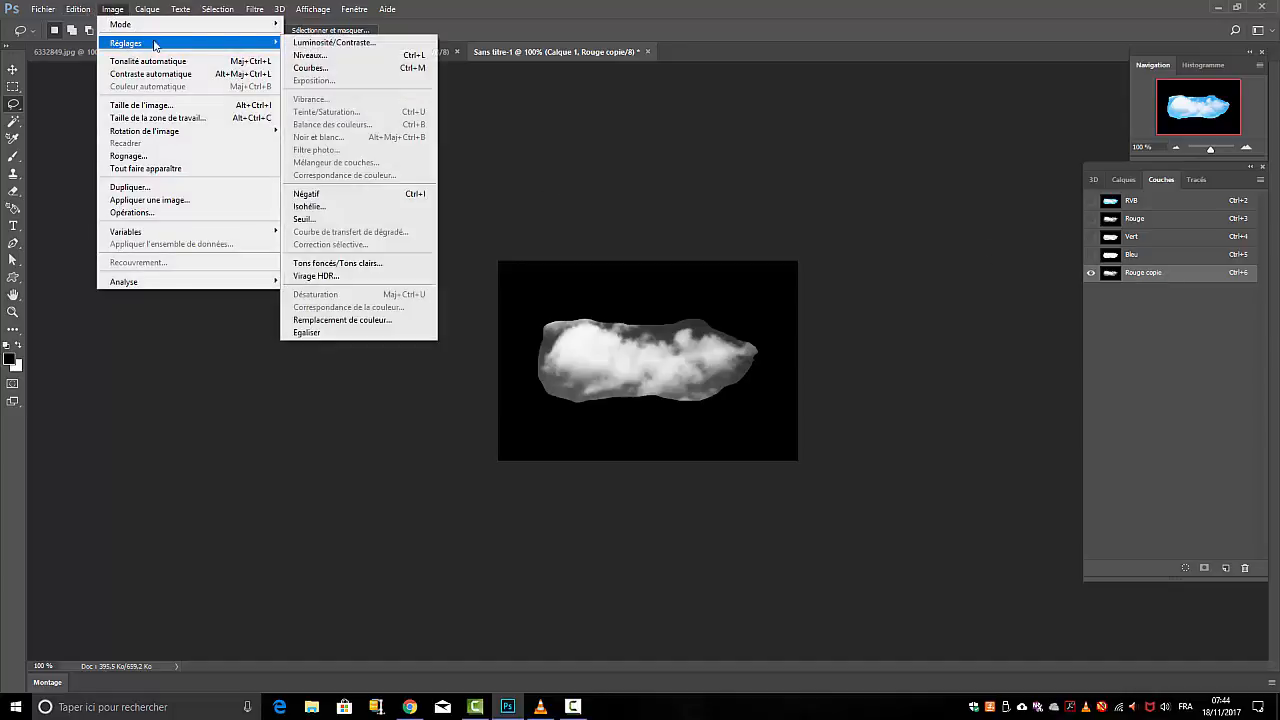
pyautogui.click(307, 55)
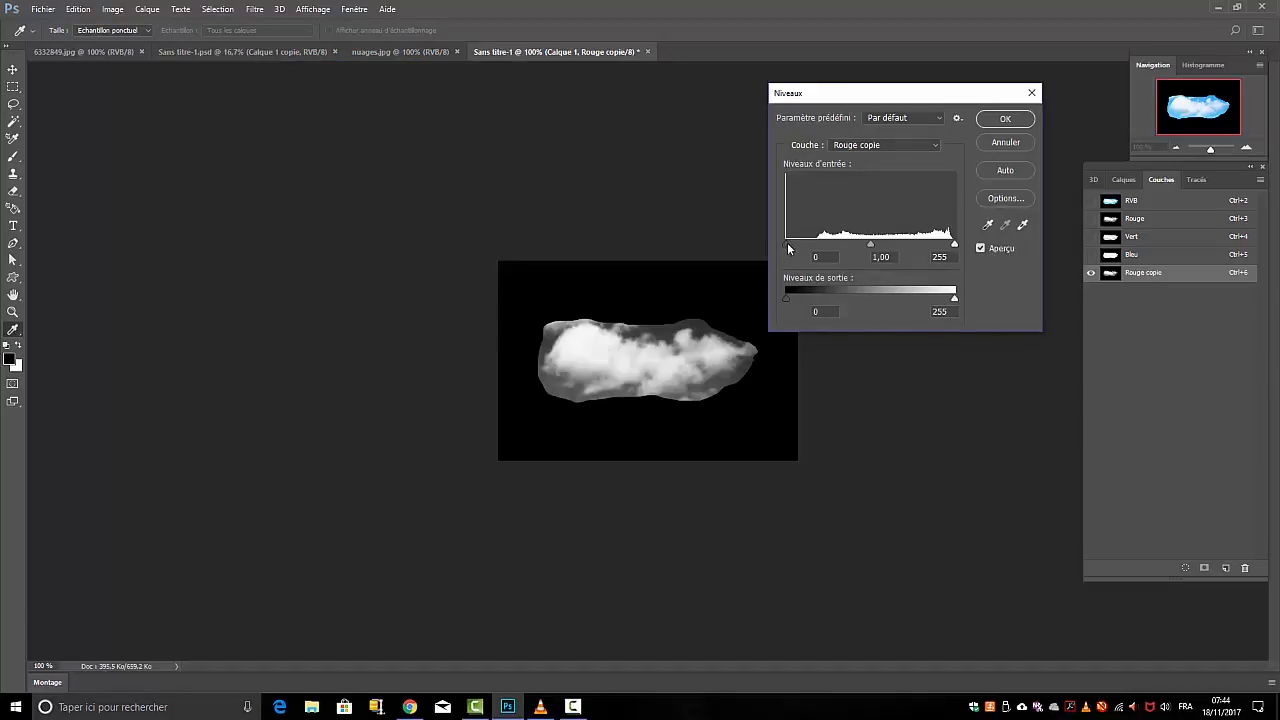
pyautogui.moveTo(786, 244); pyautogui.dragTo(845, 246)
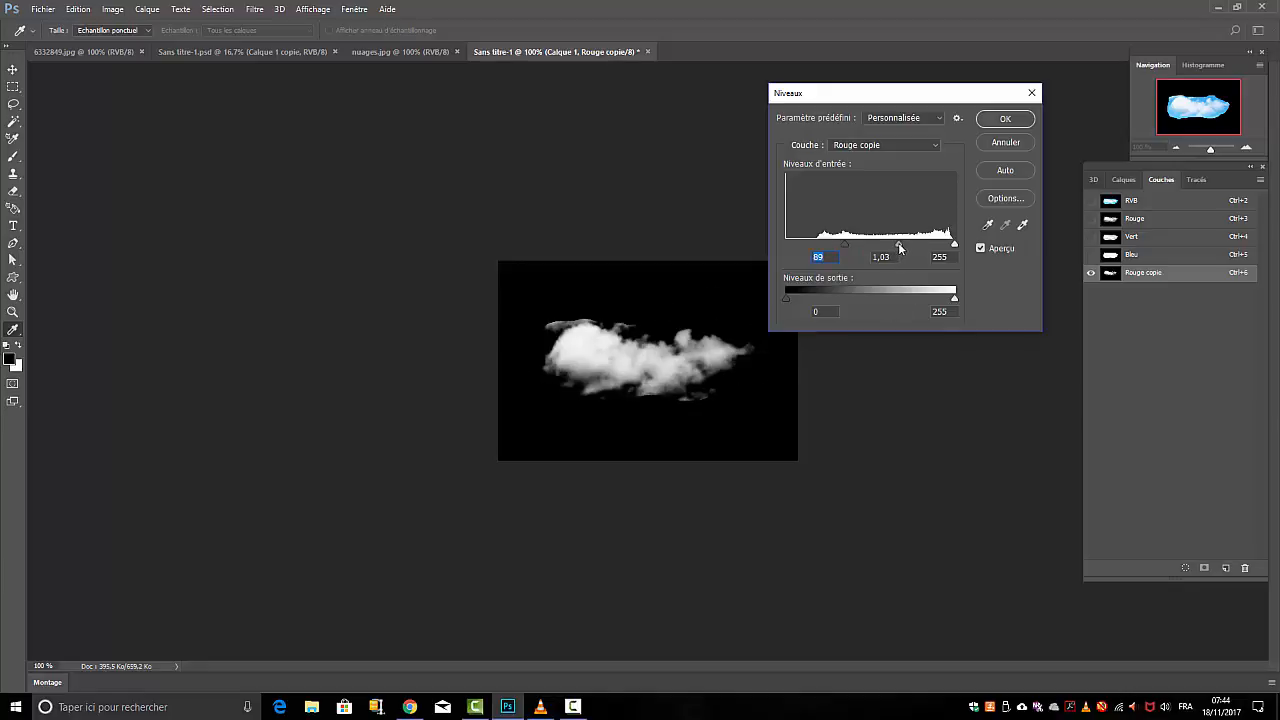
pyautogui.moveTo(899, 247)
pyautogui.mouseDown()
pyautogui.moveTo(883, 240)
pyautogui.moveTo(900, 241)
pyautogui.mouseUp()
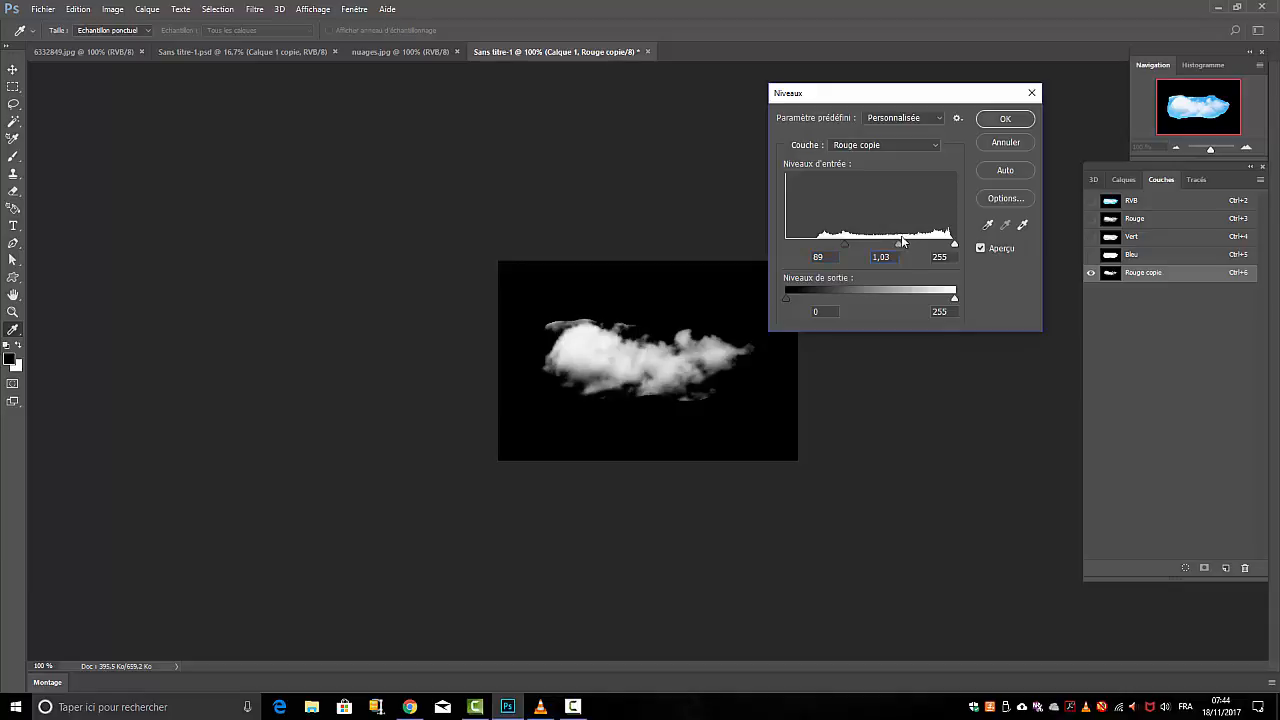
pyautogui.click(1002, 119)
# Load the Rouge copie channel as a selection and show the RGB channels in place of the copy
pyautogui.press('l')
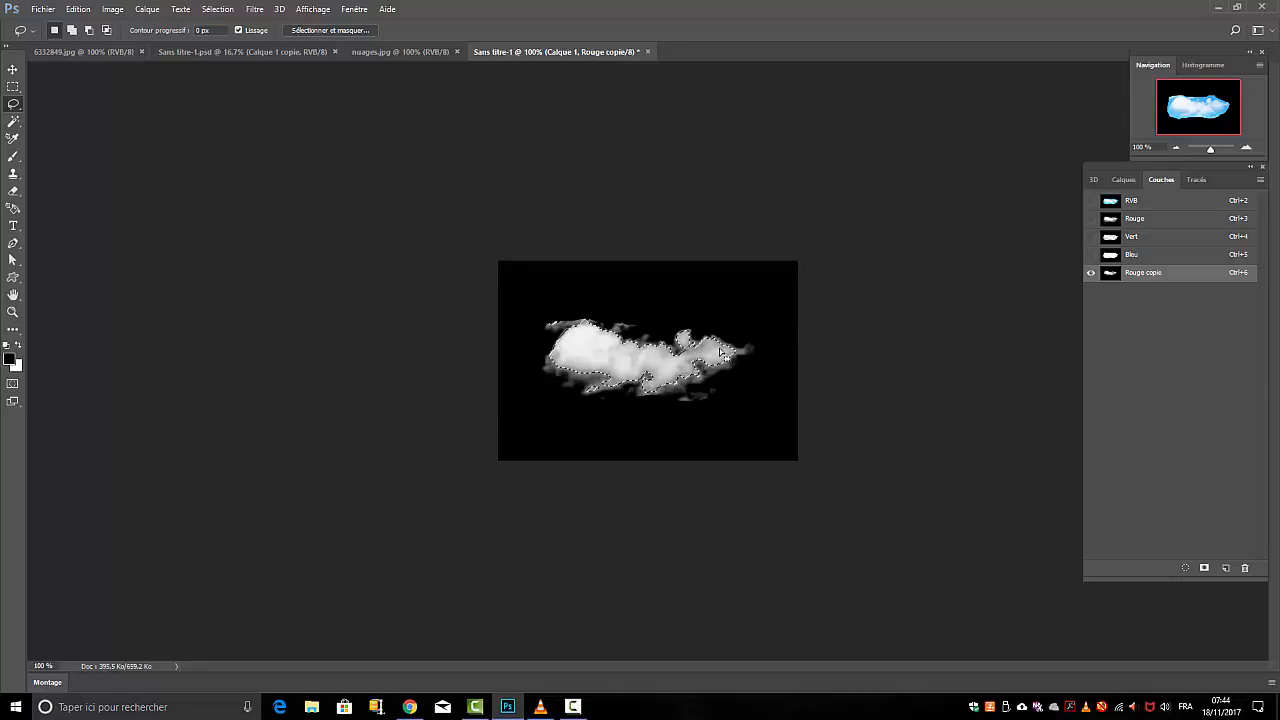
pyautogui.click(1091, 200)
pyautogui.click(1091, 274)
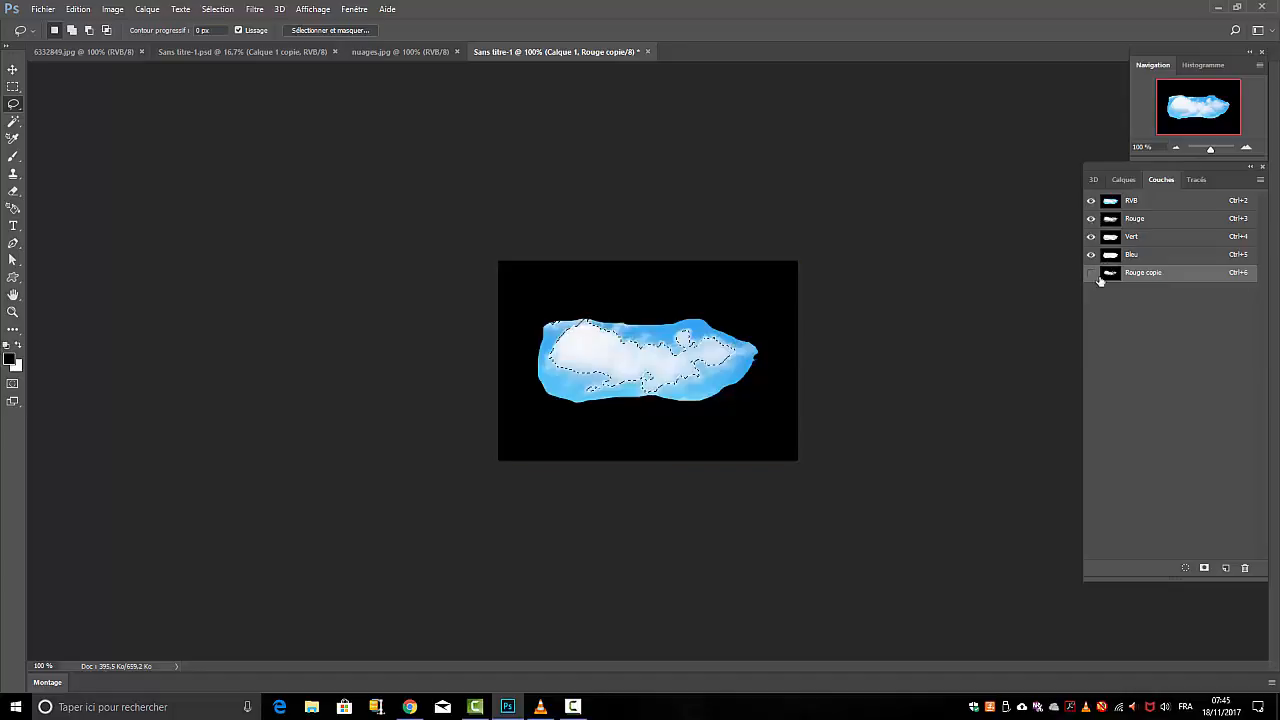
# Add a layer mask to Calque 1 from the selection and apply the mask to the layer
pyautogui.click(1123, 179)
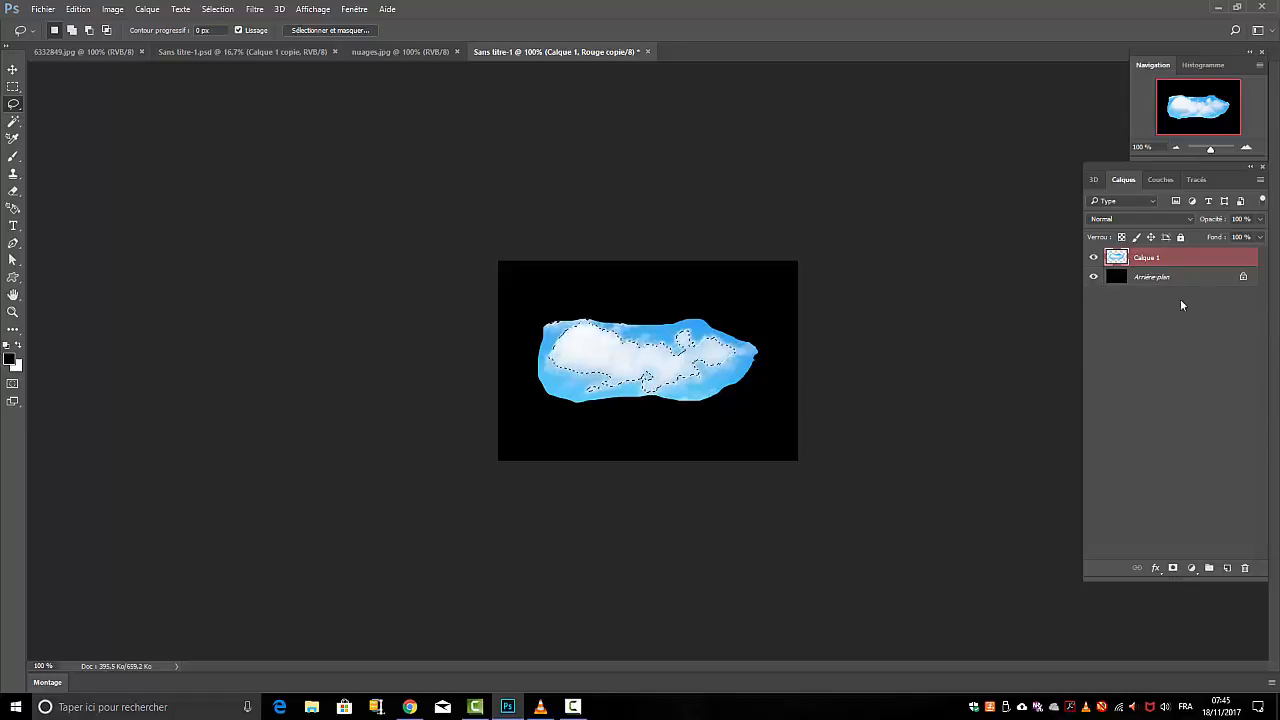
pyautogui.click(1173, 568)
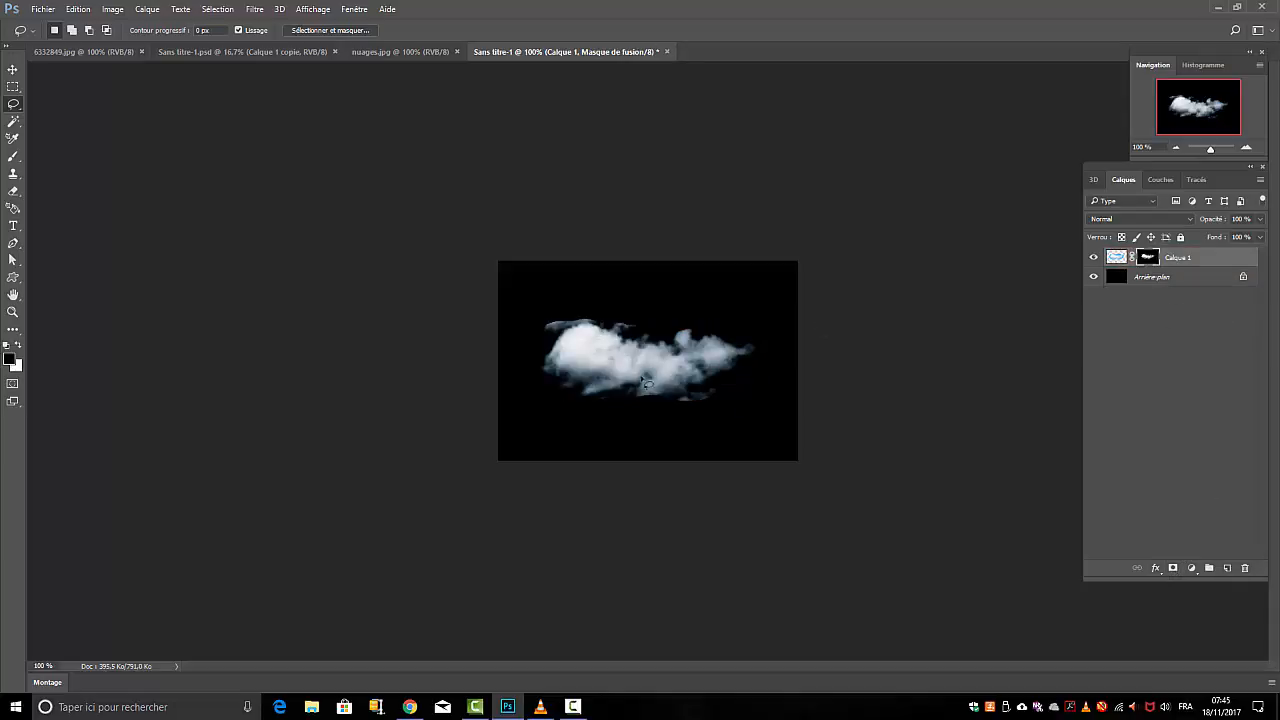
pyautogui.click(148, 10)
pyautogui.moveTo(193, 218)
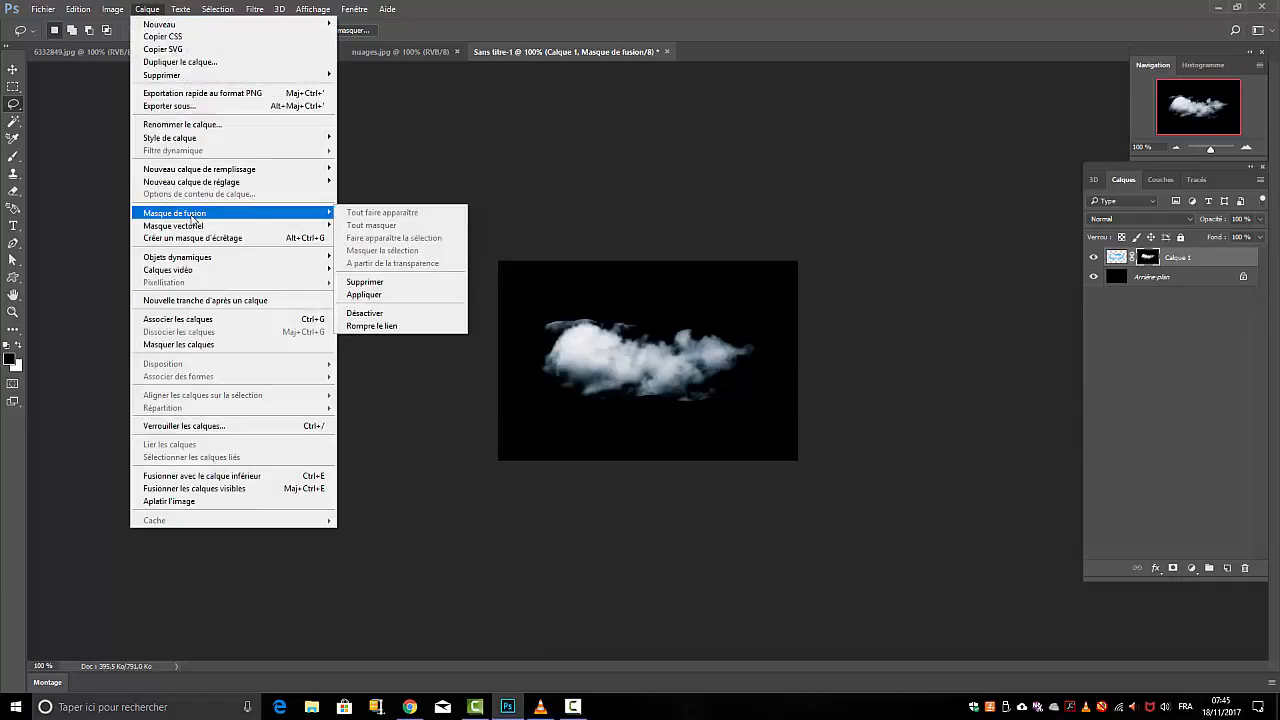
pyautogui.click(370, 283)
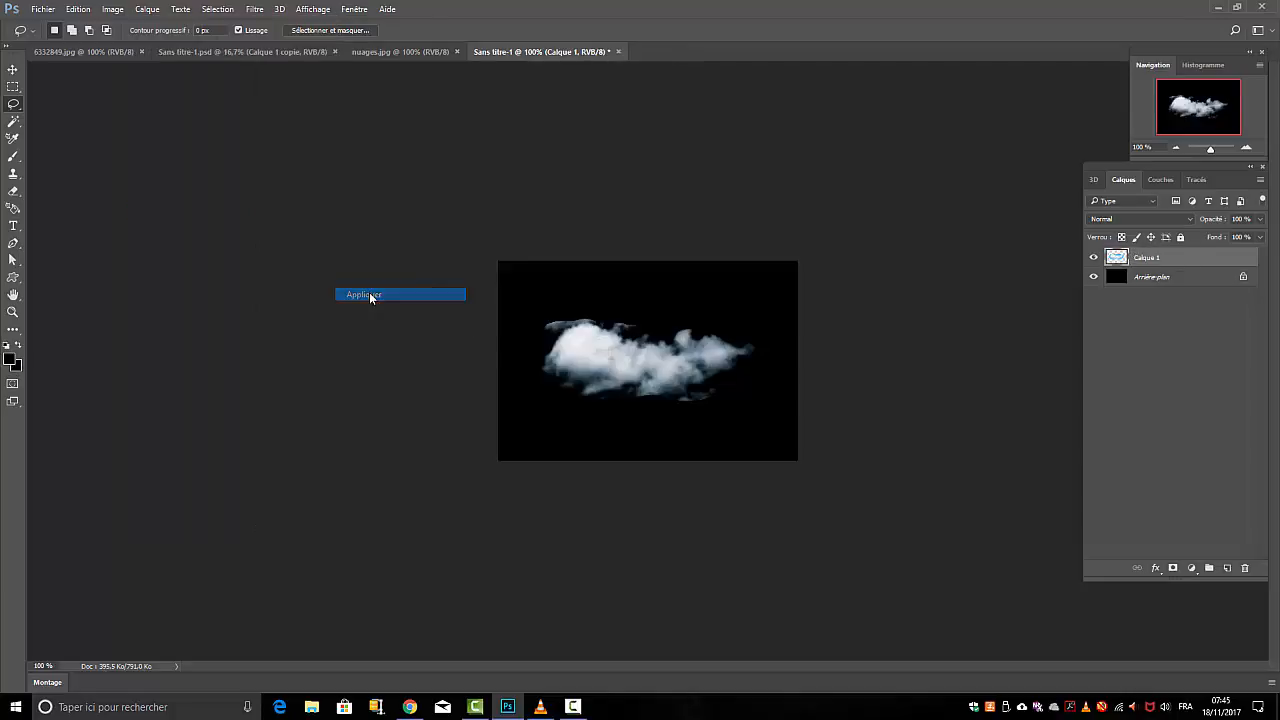
# Hide the black Arrière-plan layer and restore the last selection around the cloud
pyautogui.click(1094, 278)
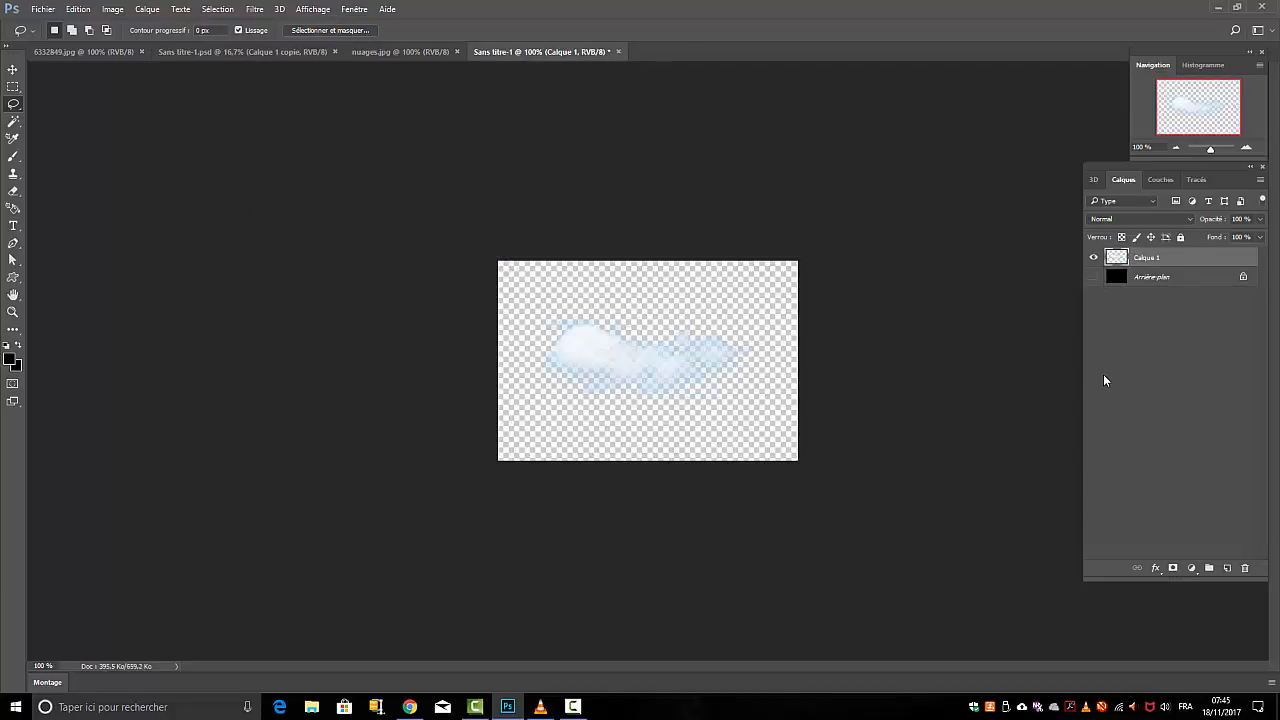
pyautogui.click(218, 9)
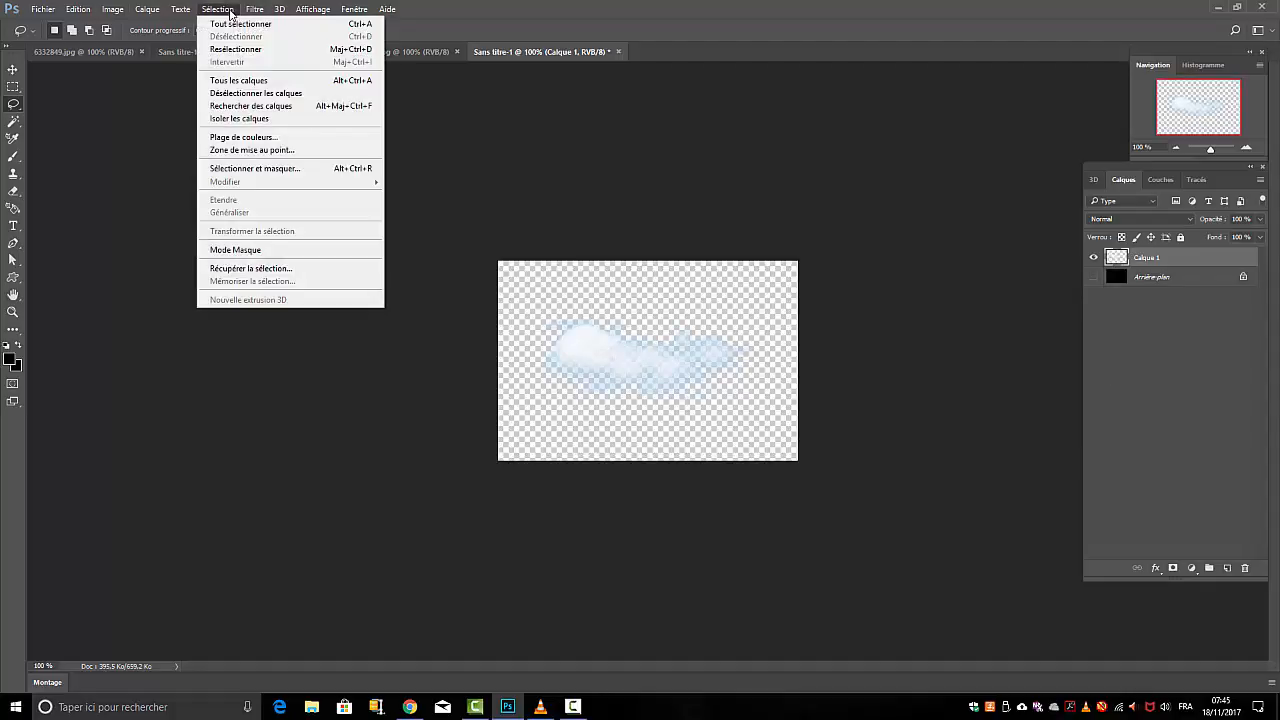
pyautogui.click(234, 54)
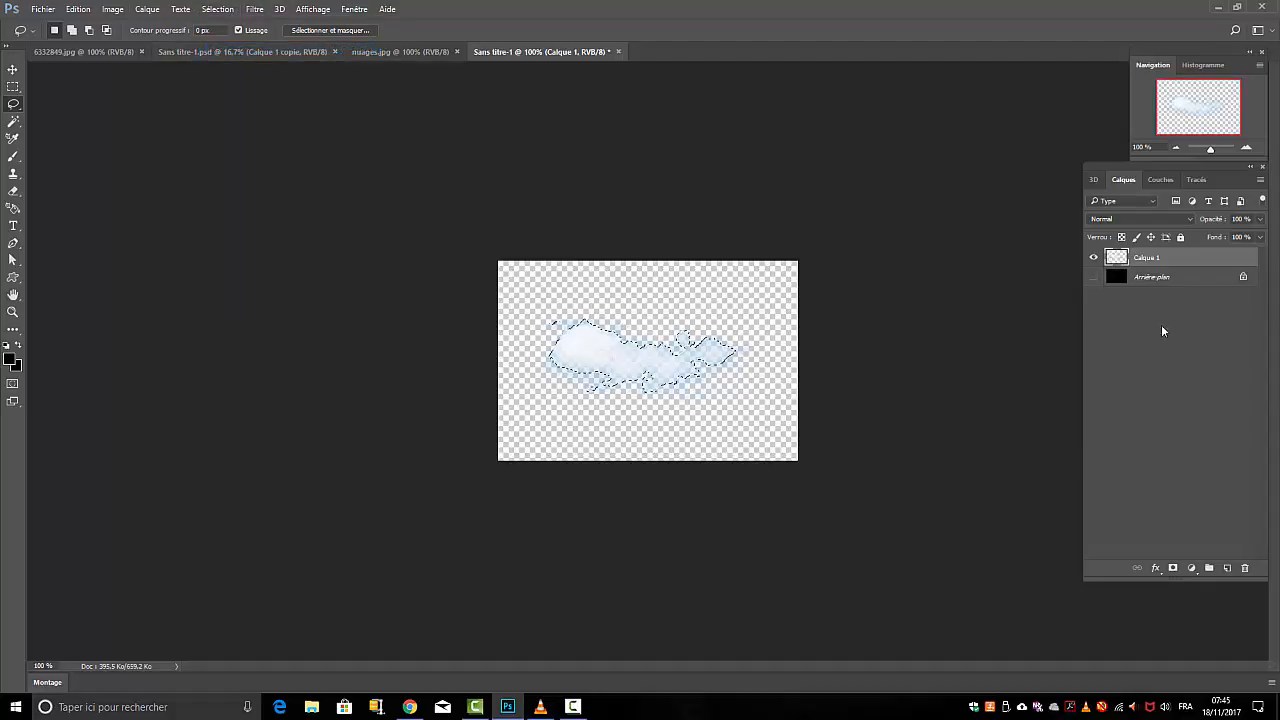
# Define the selected cloud as a brush preset named "fum"
pyautogui.click(79, 10)
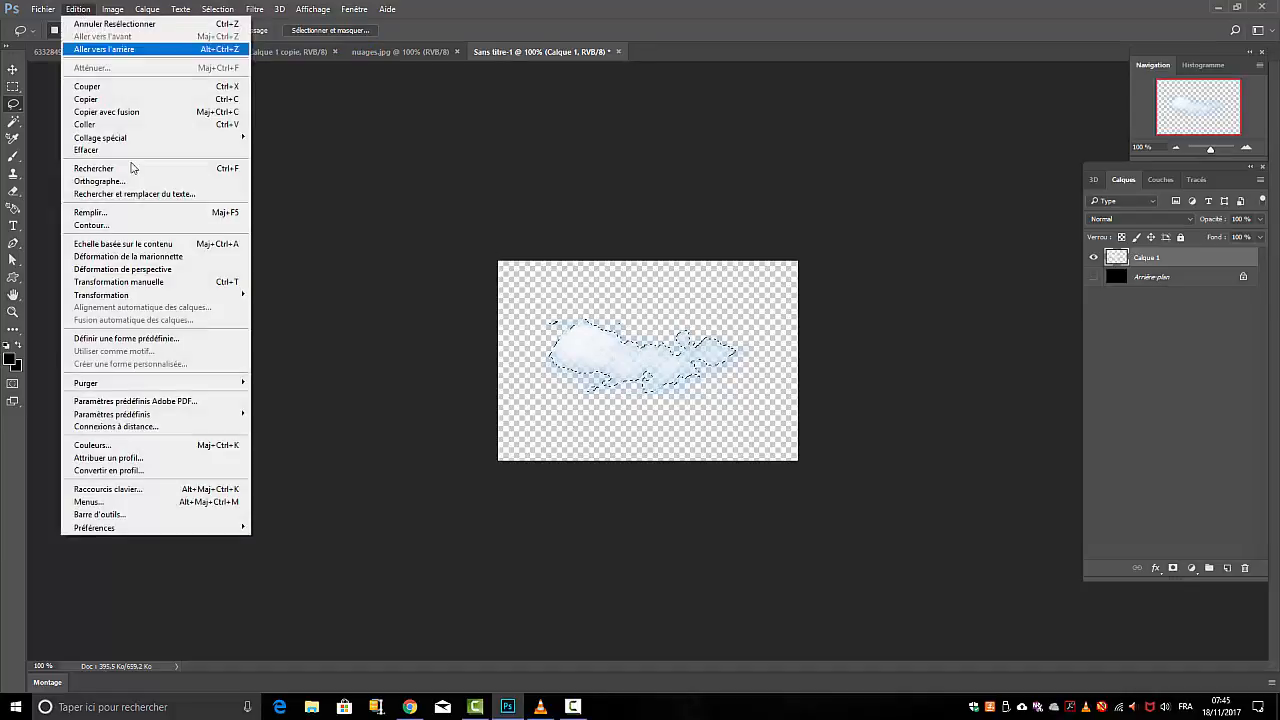
pyautogui.click(131, 341)
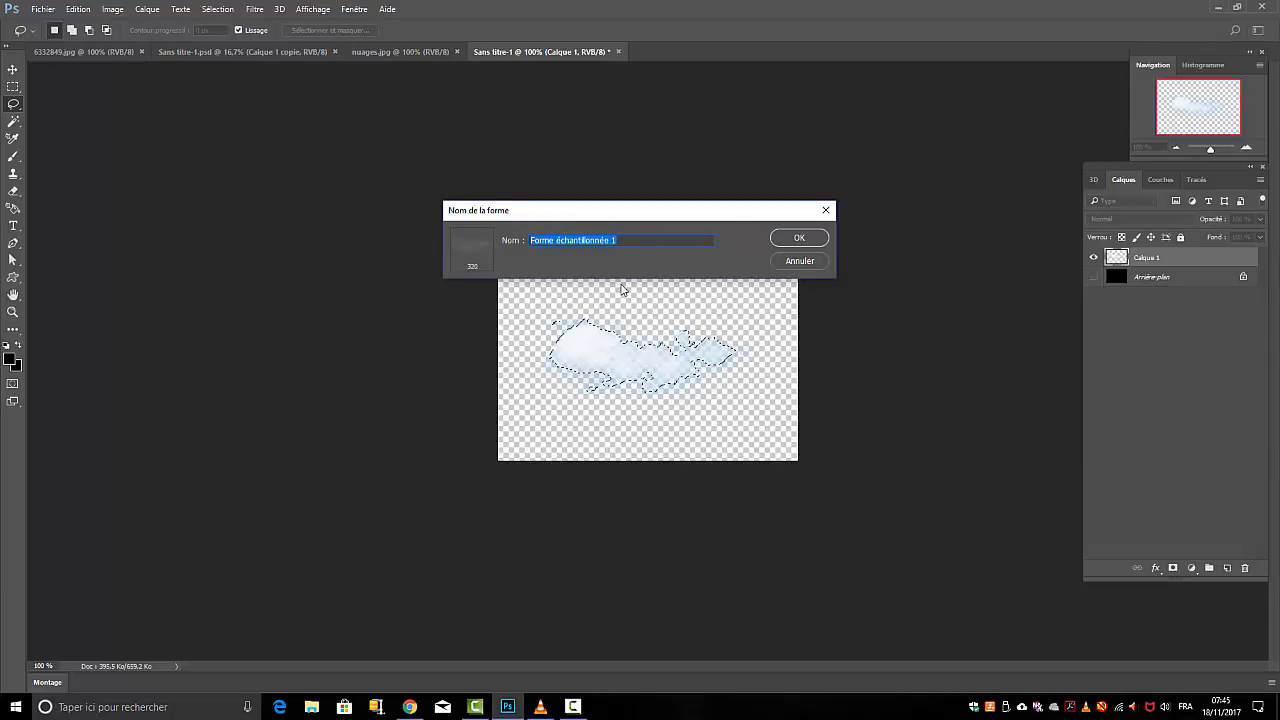
pyautogui.press('BackSpace')
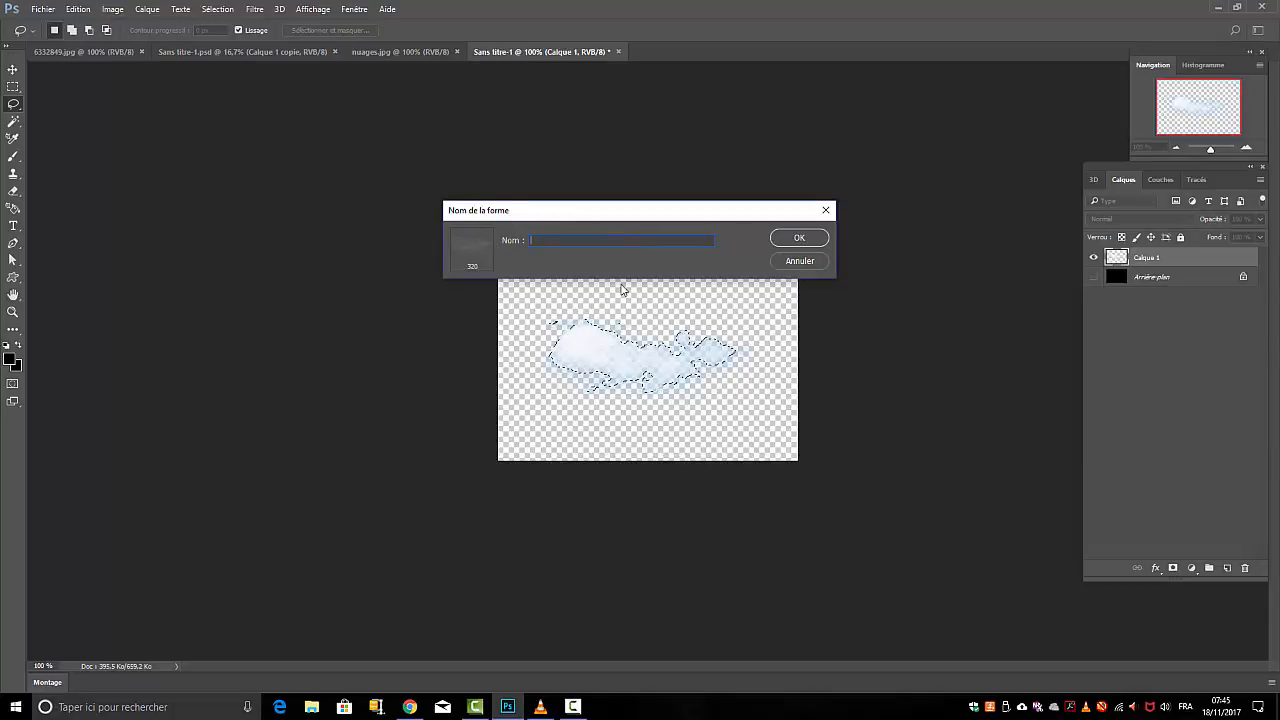
pyautogui.write('fu')
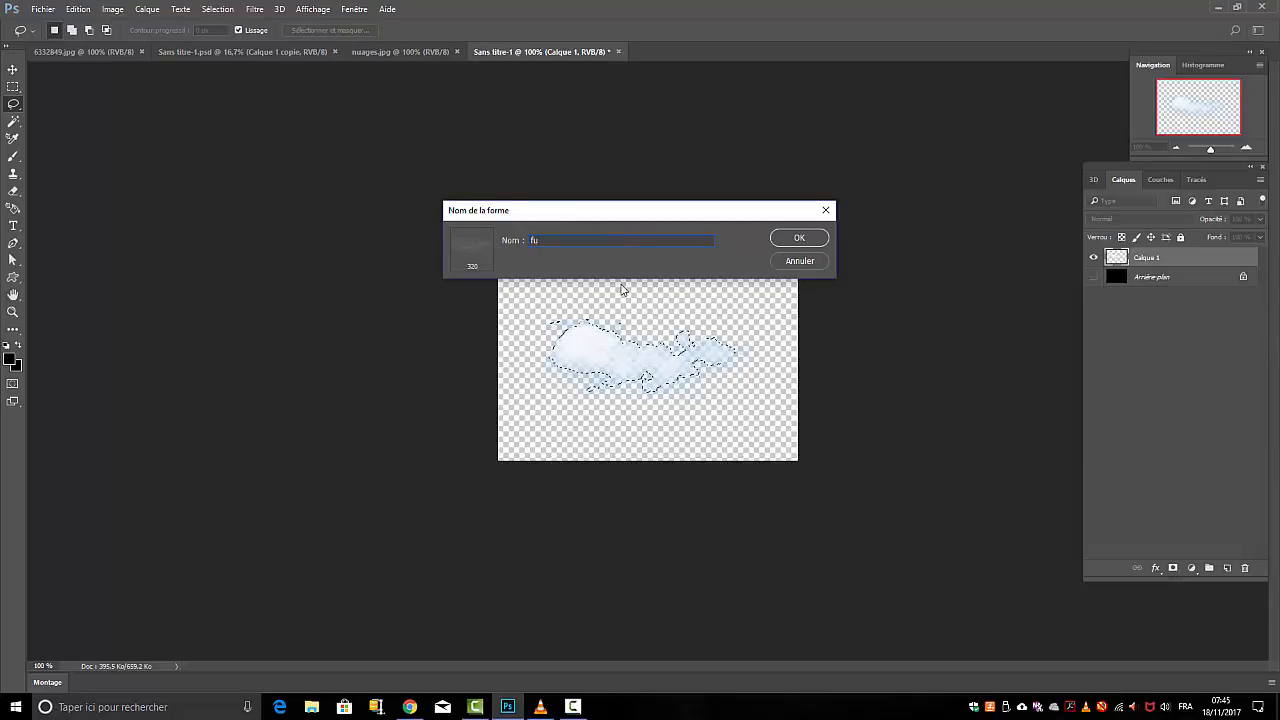
pyautogui.write('m')
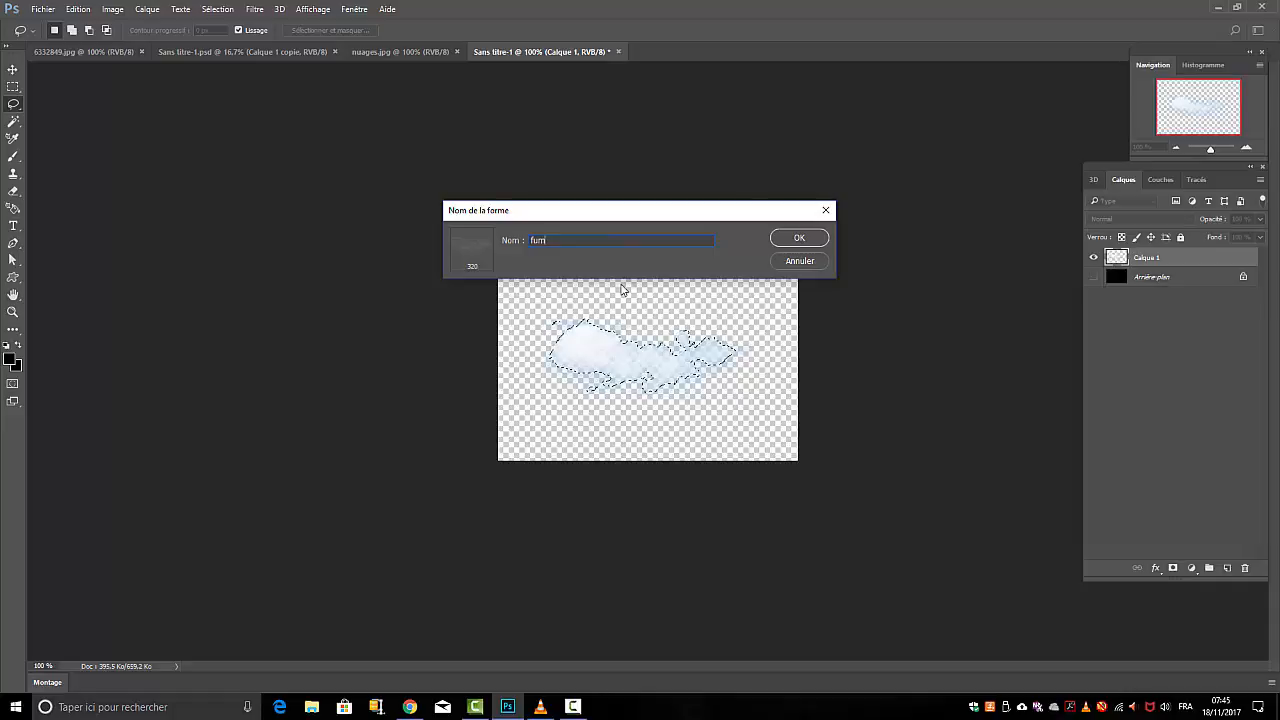
pyautogui.click(790, 237)
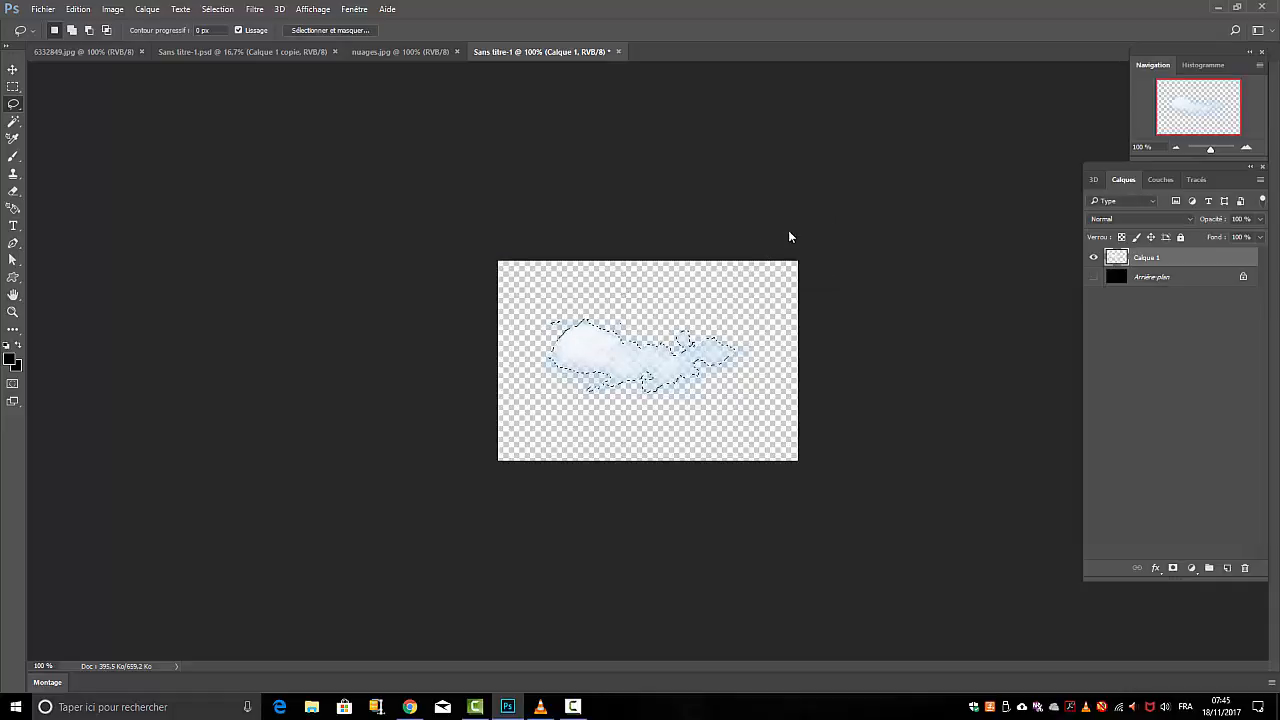
# Clear the cloud selection and show only the black Arrière-plan layer, with Calque 1 hidden
pyautogui.click(1093, 257)
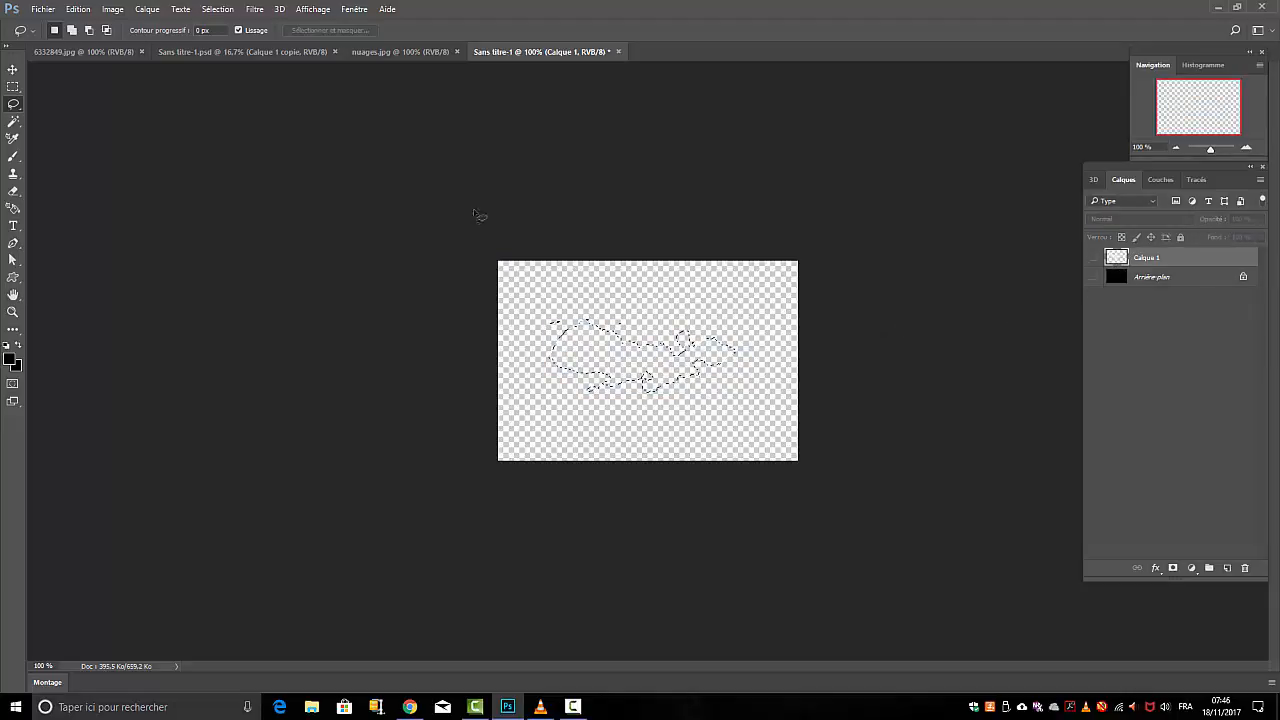
pyautogui.click(217, 9)
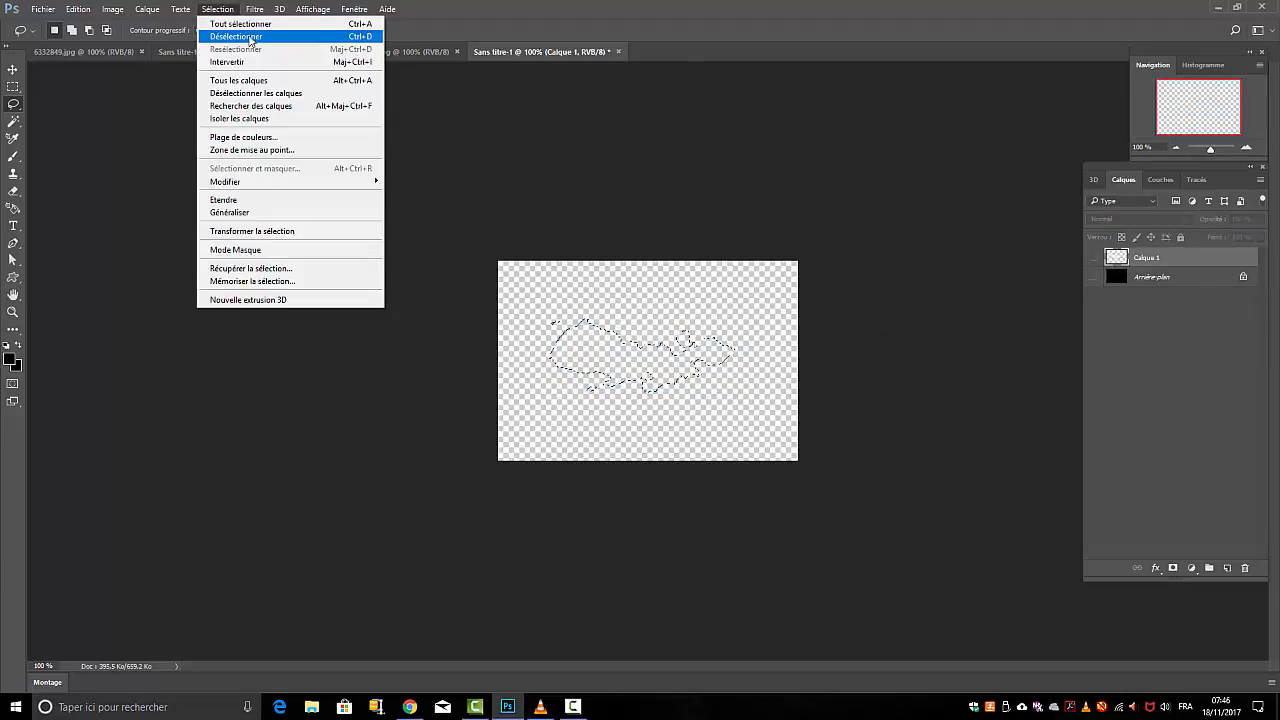
pyautogui.click(230, 37)
pyautogui.click(1093, 276)
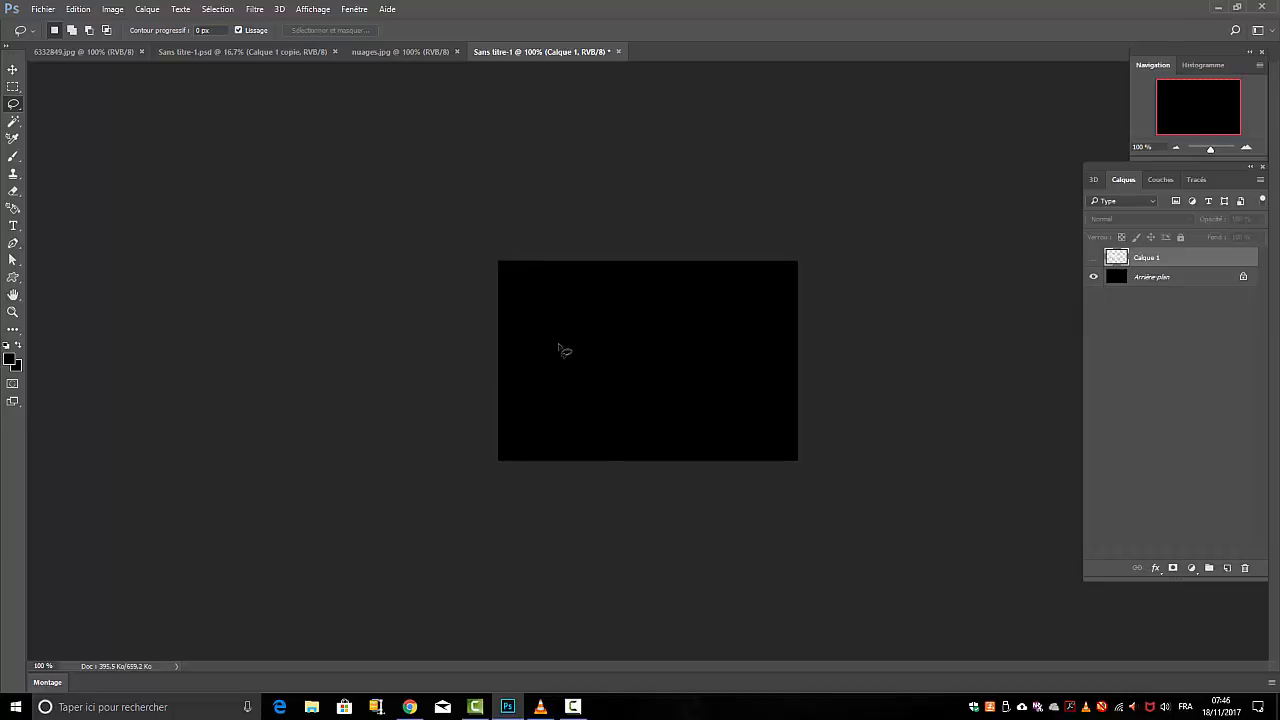
# Choose the Brush tool and convert the locked Arrière-plan layer into a regular layer named Calque 0
pyautogui.click(15, 158)
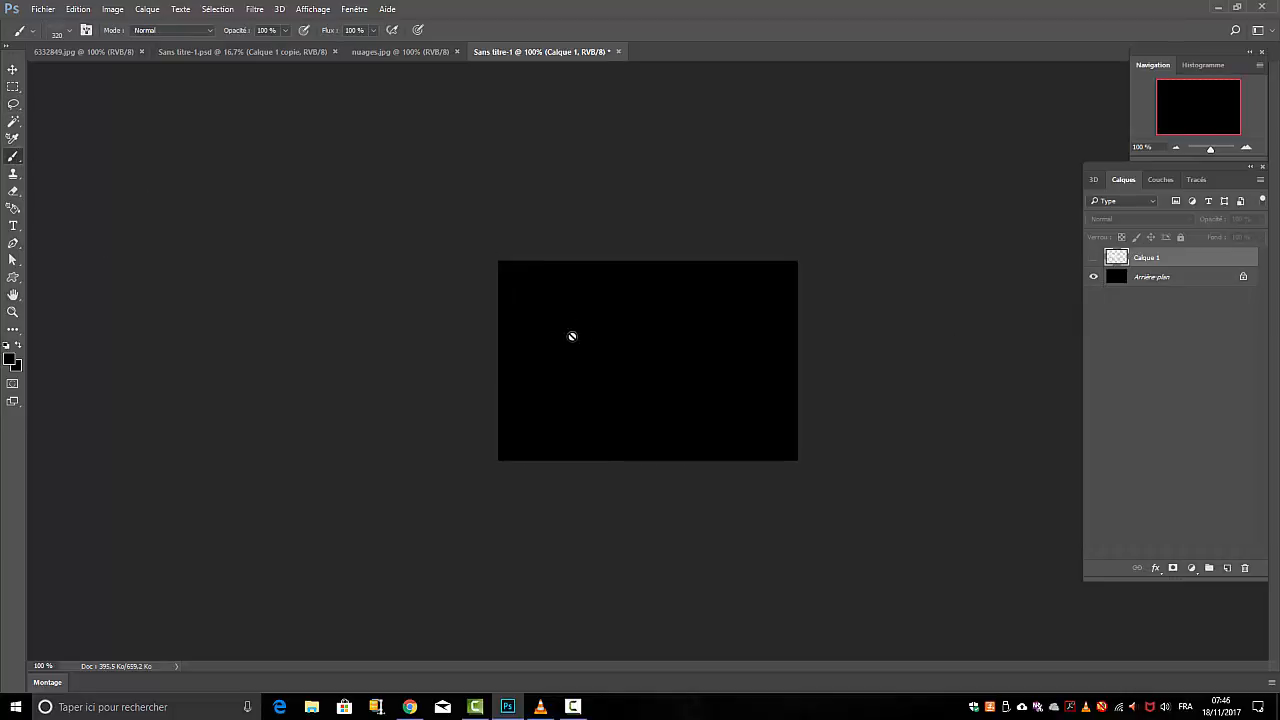
pyautogui.click(1170, 282)
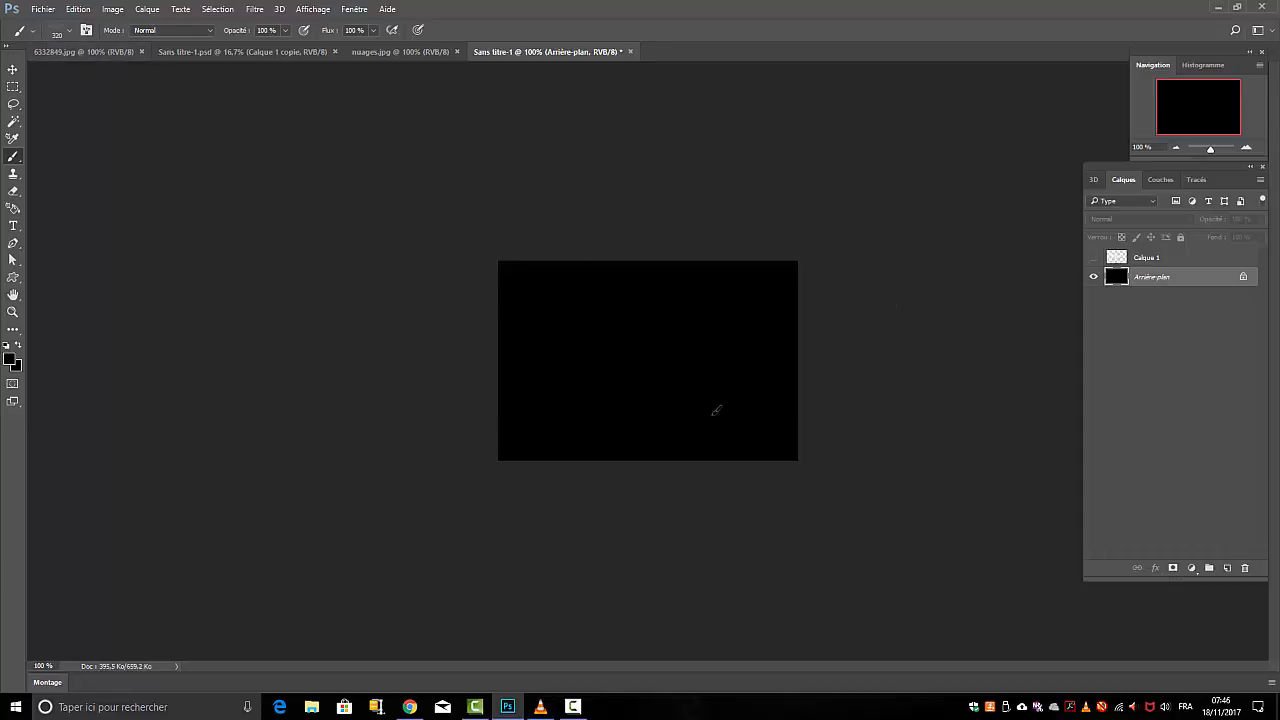
pyautogui.doubleClick(1215, 277)
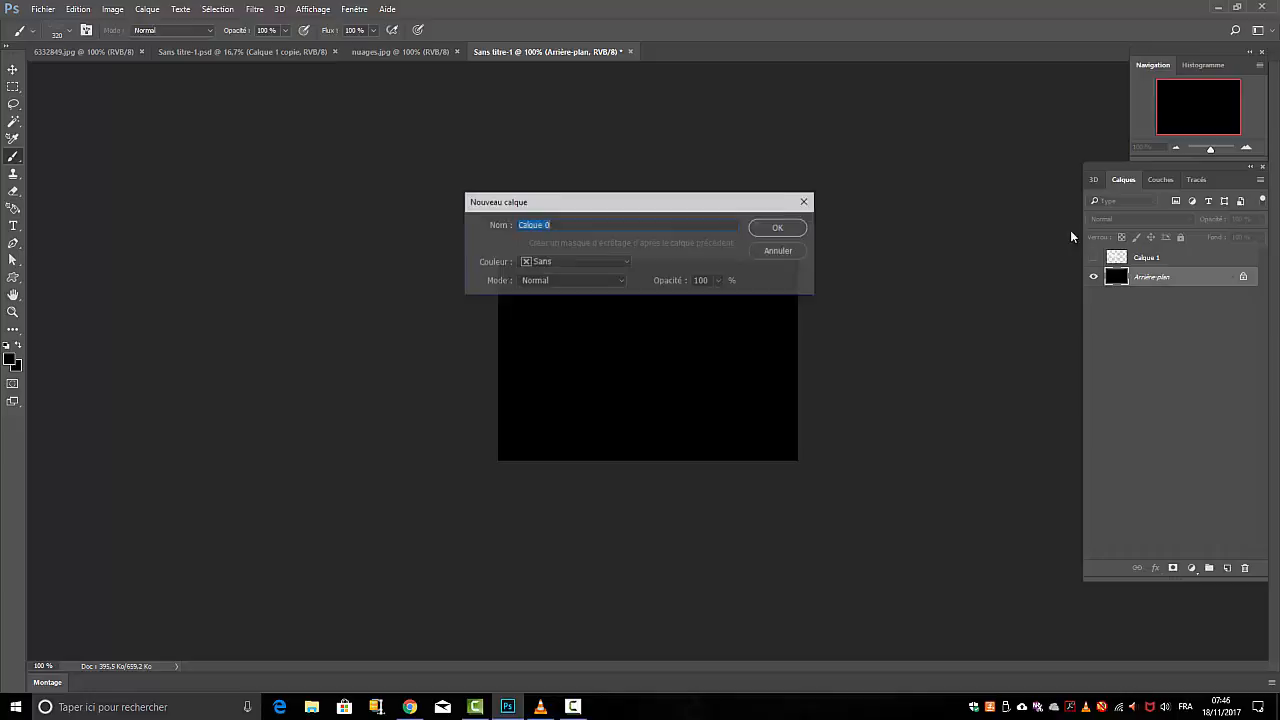
pyautogui.click(766, 228)
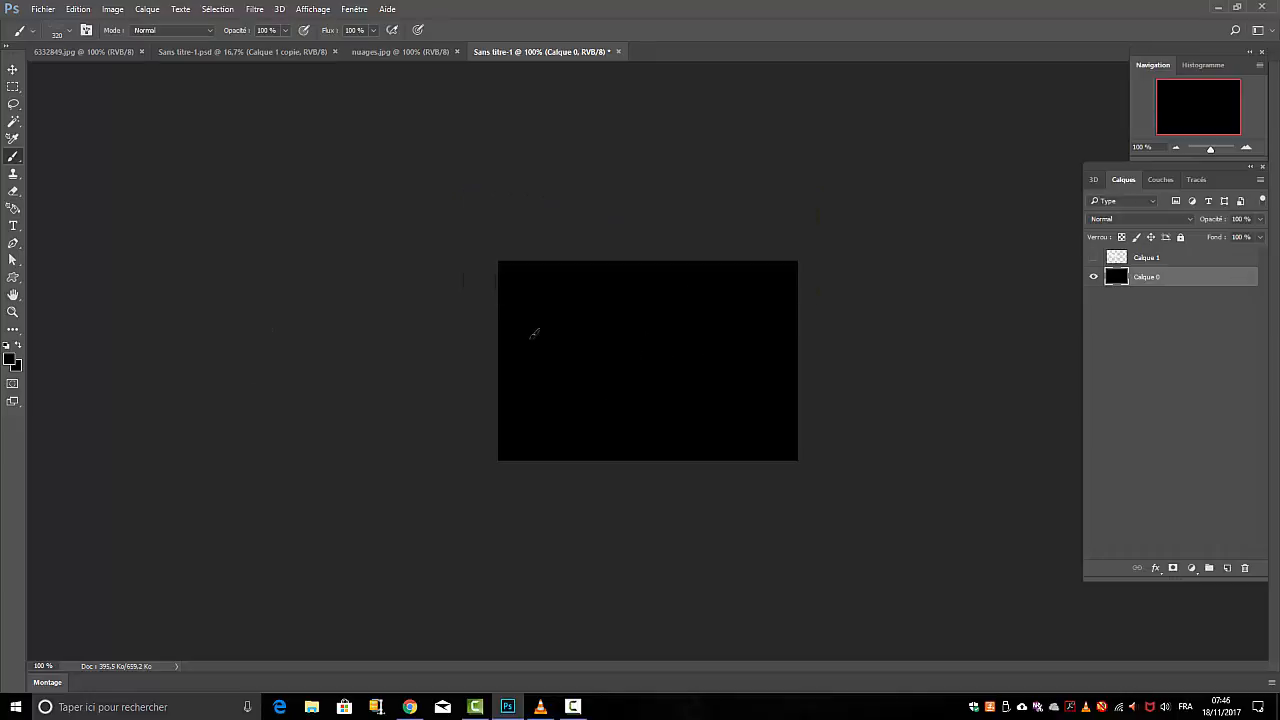
# Set the foreground colour to white and paint several smoke patches with the cloud brush across the black Calque 0 layer
pyautogui.click(6, 346)
pyautogui.press('x')
pyautogui.moveTo(563, 331)
pyautogui.mouseDown()
pyautogui.moveTo(615, 346)
pyautogui.moveTo(569, 337)
pyautogui.mouseUp()
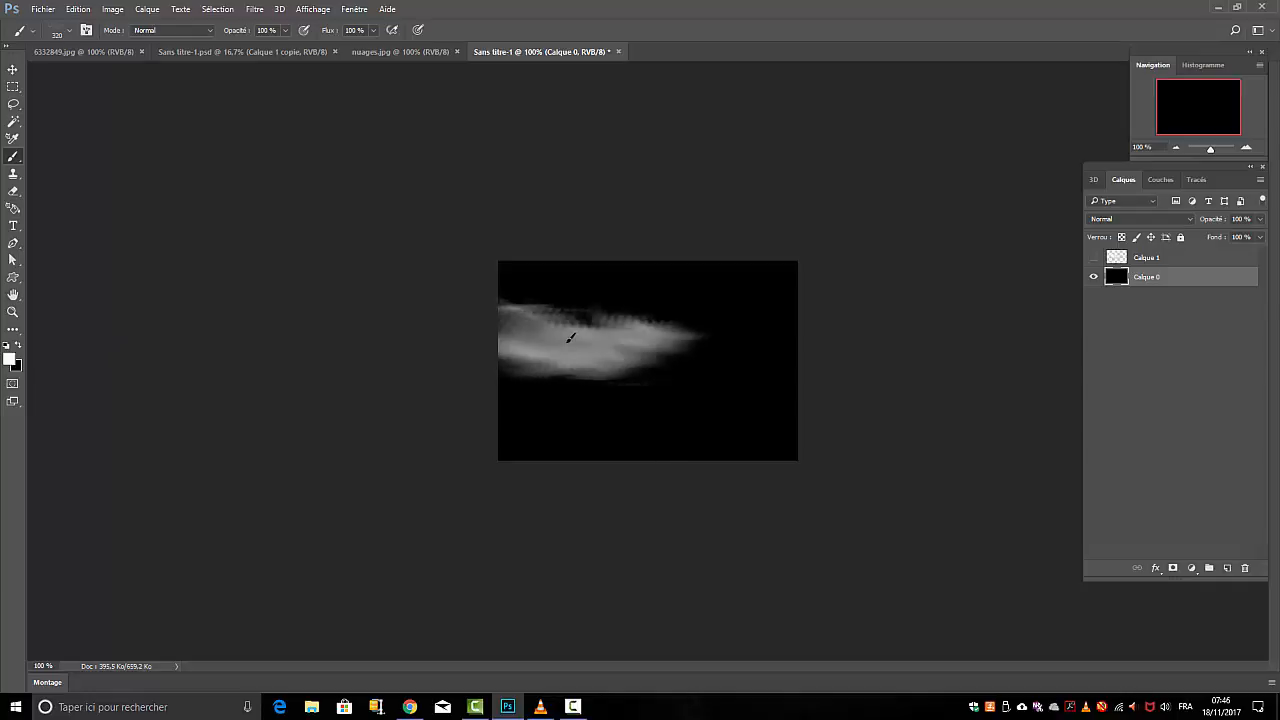
pyautogui.moveTo(620, 420); pyautogui.dragTo(719, 411)
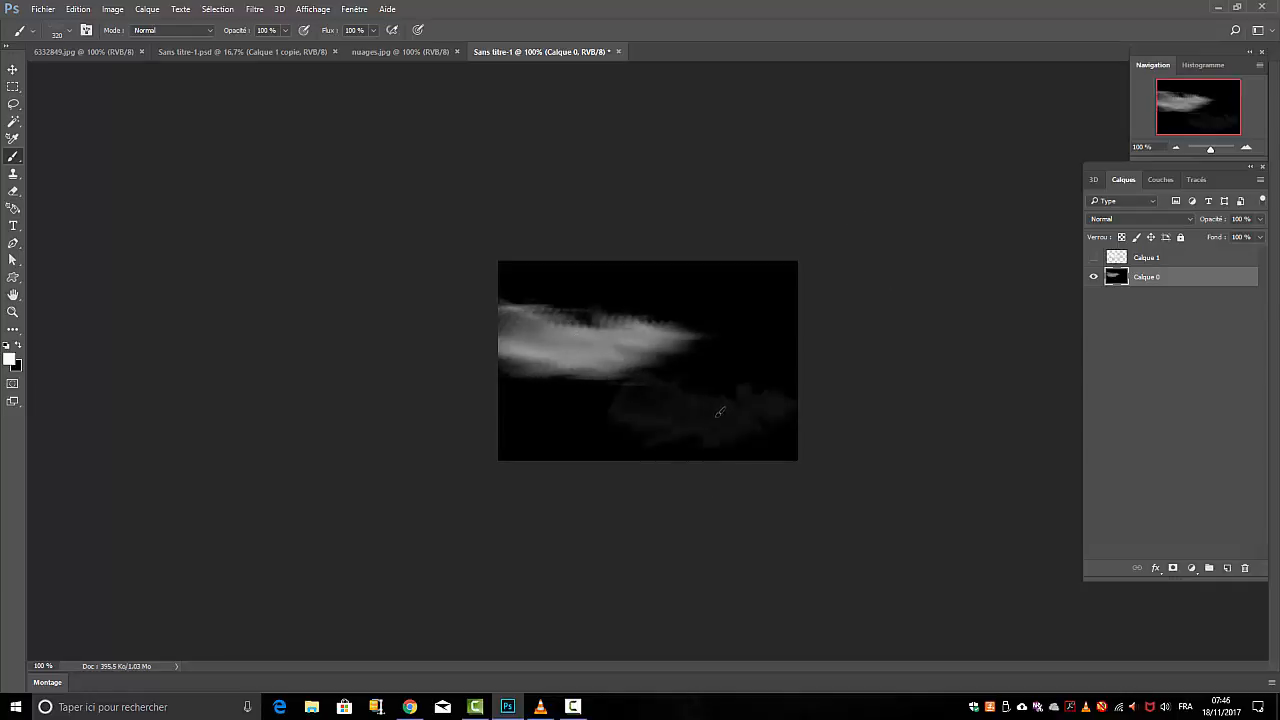
pyautogui.moveTo(731, 303)
pyautogui.mouseDown()
pyautogui.moveTo(768, 343)
pyautogui.moveTo(791, 415)
pyautogui.mouseUp()
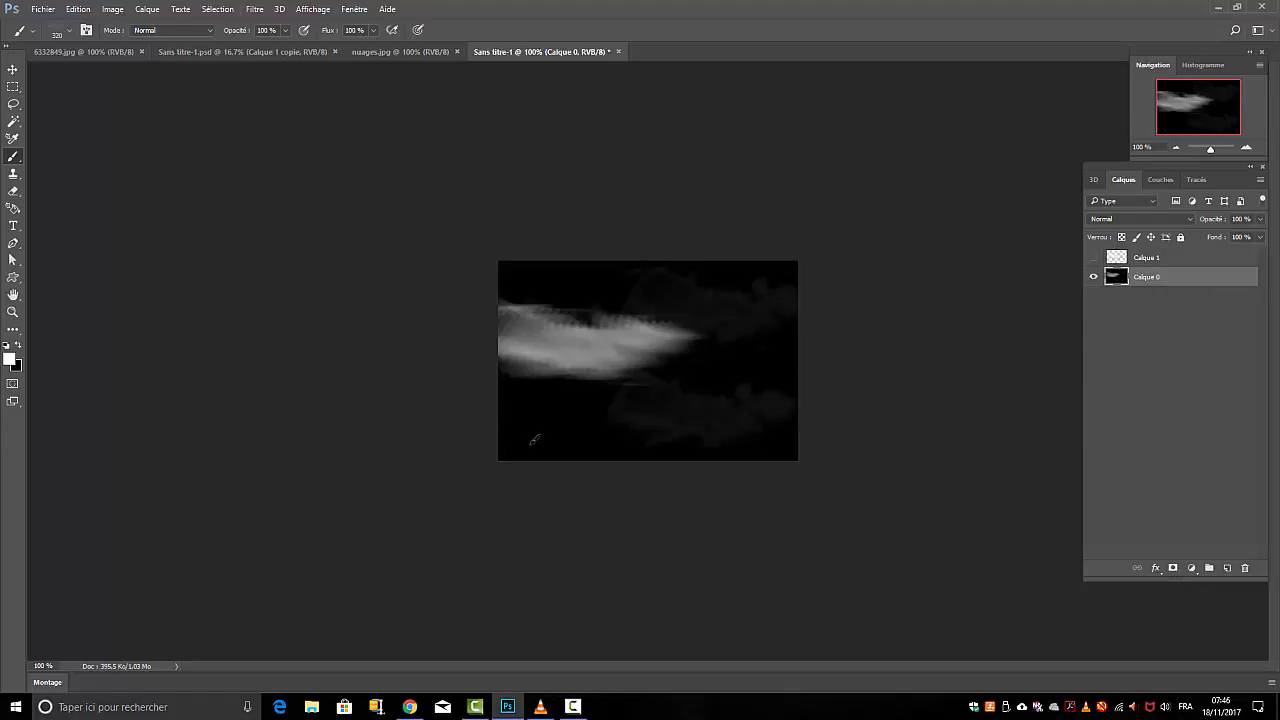
pyautogui.moveTo(534, 440)
pyautogui.mouseDown()
pyautogui.moveTo(560, 430)
pyautogui.moveTo(528, 417)
pyautogui.moveTo(620, 409)
pyautogui.mouseUp()
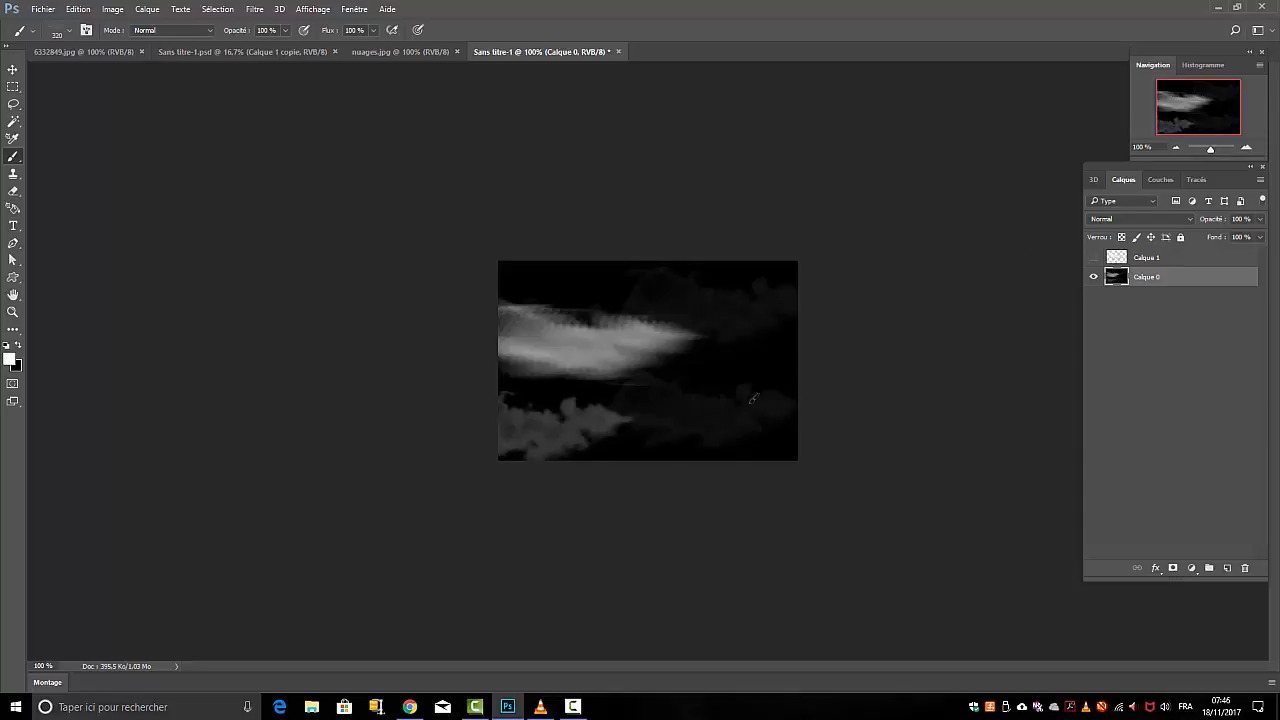
pyautogui.moveTo(728, 398); pyautogui.dragTo(800, 370)
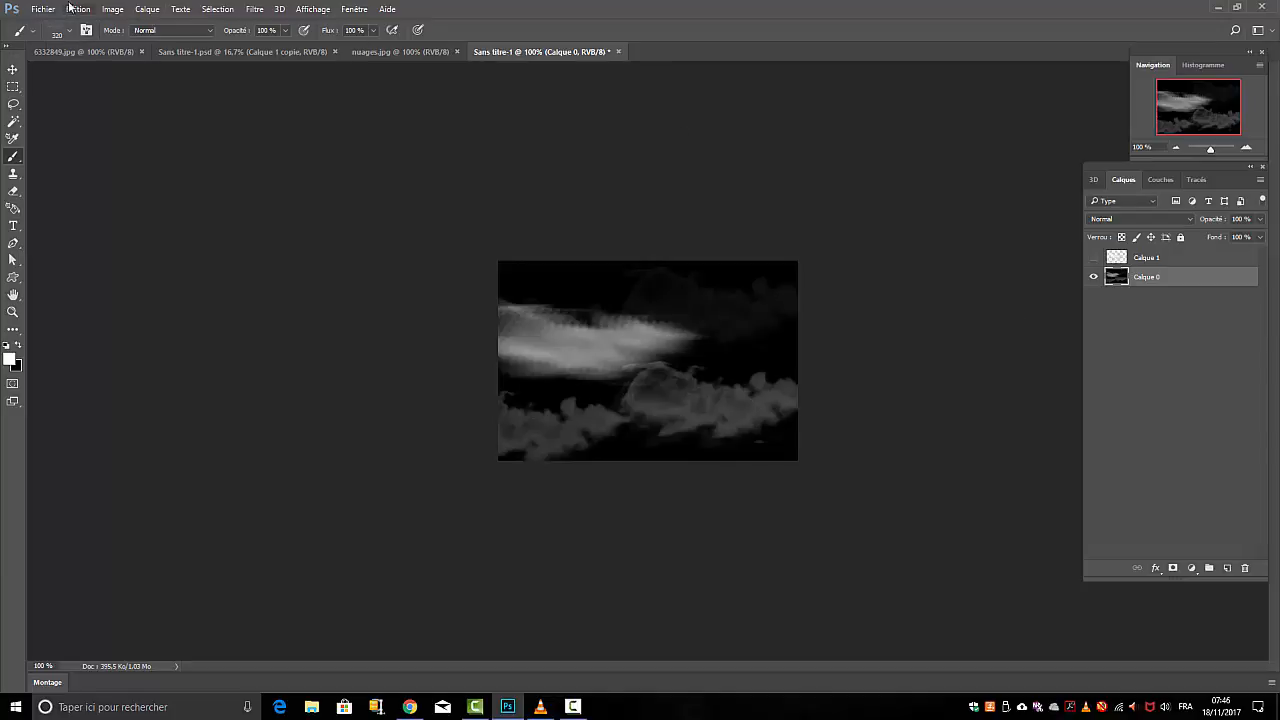
# Create a new 1280 x 720 px document at 118,11 pixels/cm with a black (Noir) background
pyautogui.click(40, 13)
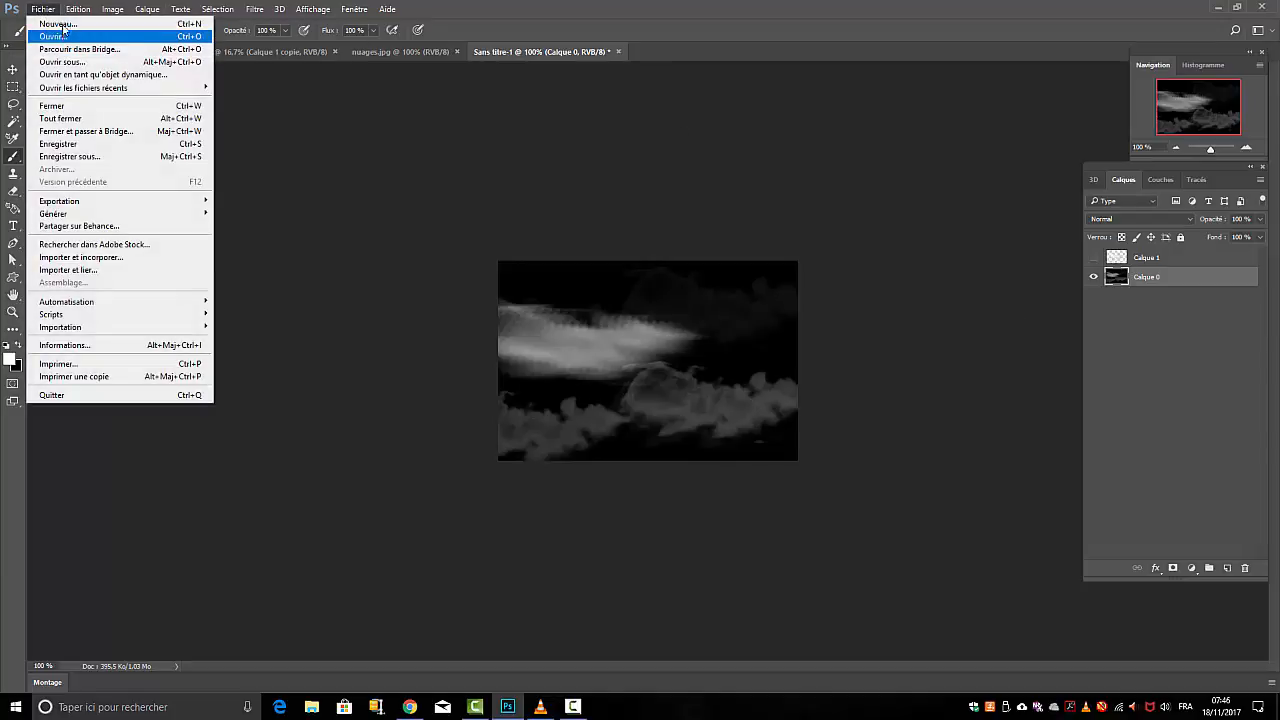
pyautogui.click(62, 24)
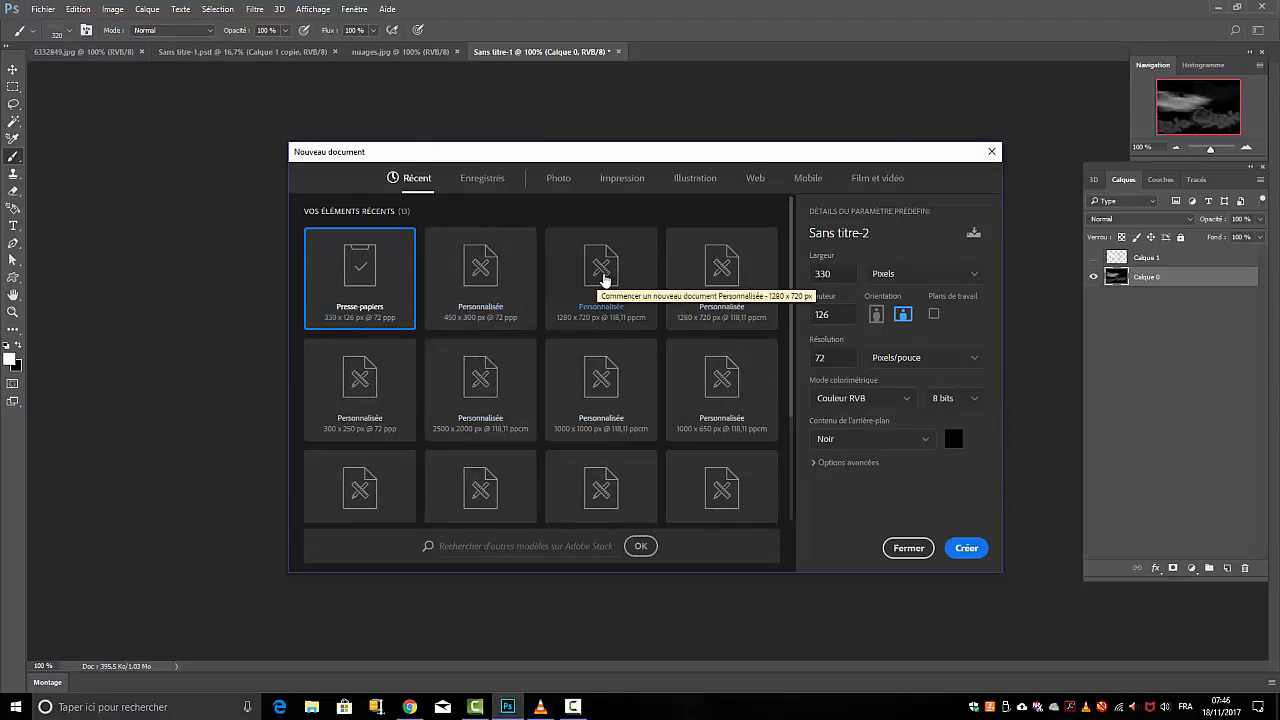
pyautogui.click(611, 280)
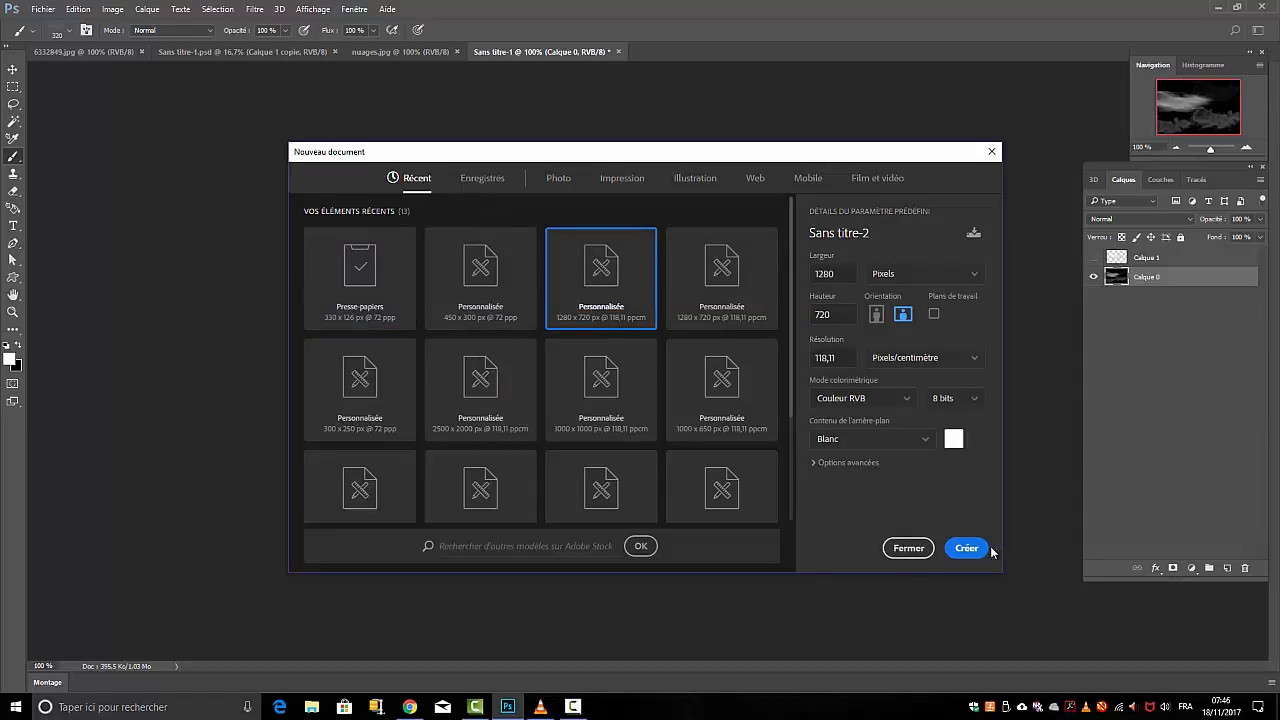
pyautogui.click(924, 443)
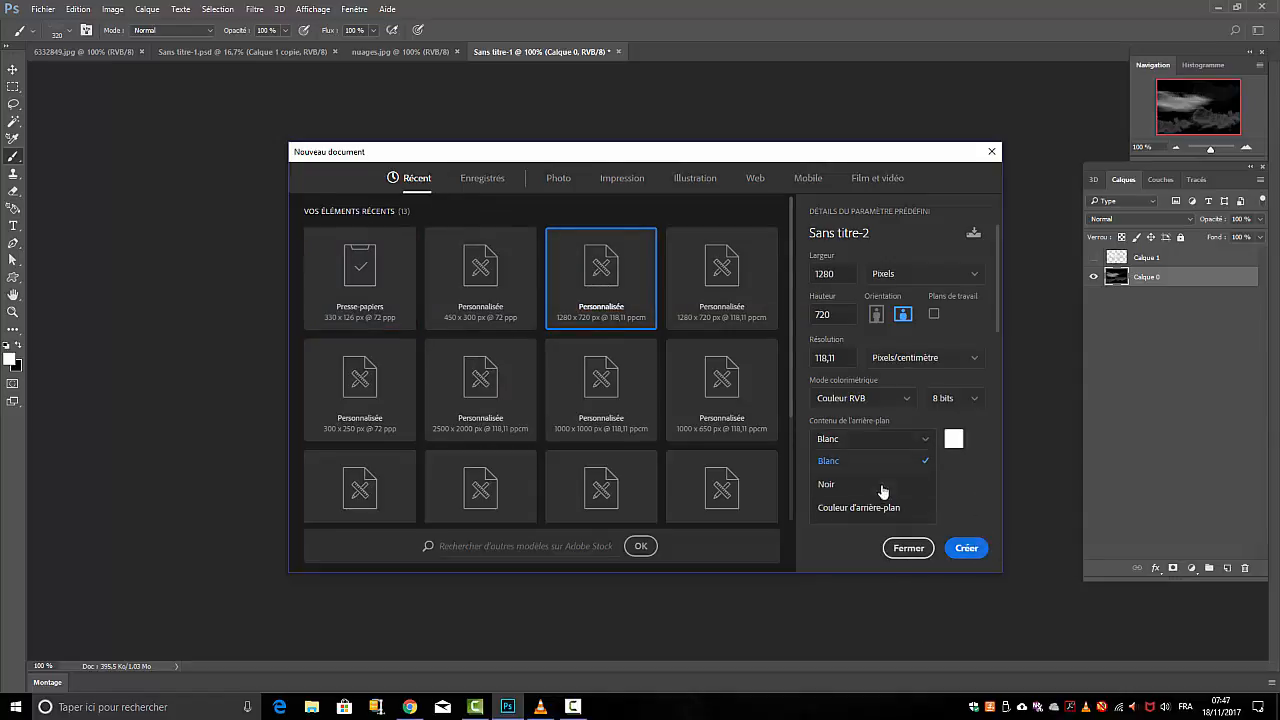
pyautogui.click(880, 488)
pyautogui.click(963, 551)
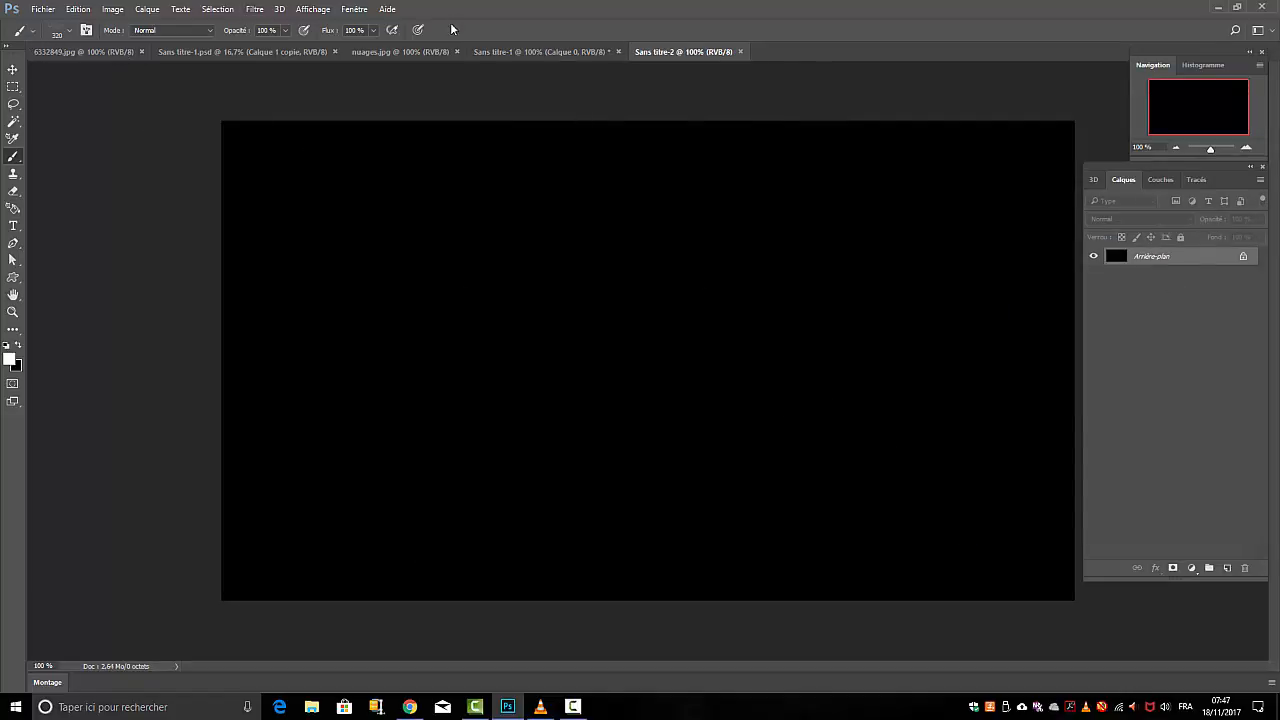
# Show the Forme brush settings clear of the canvas and paint two horizontal smoke patches, one above the other, on the black background
pyautogui.click(357, 12)
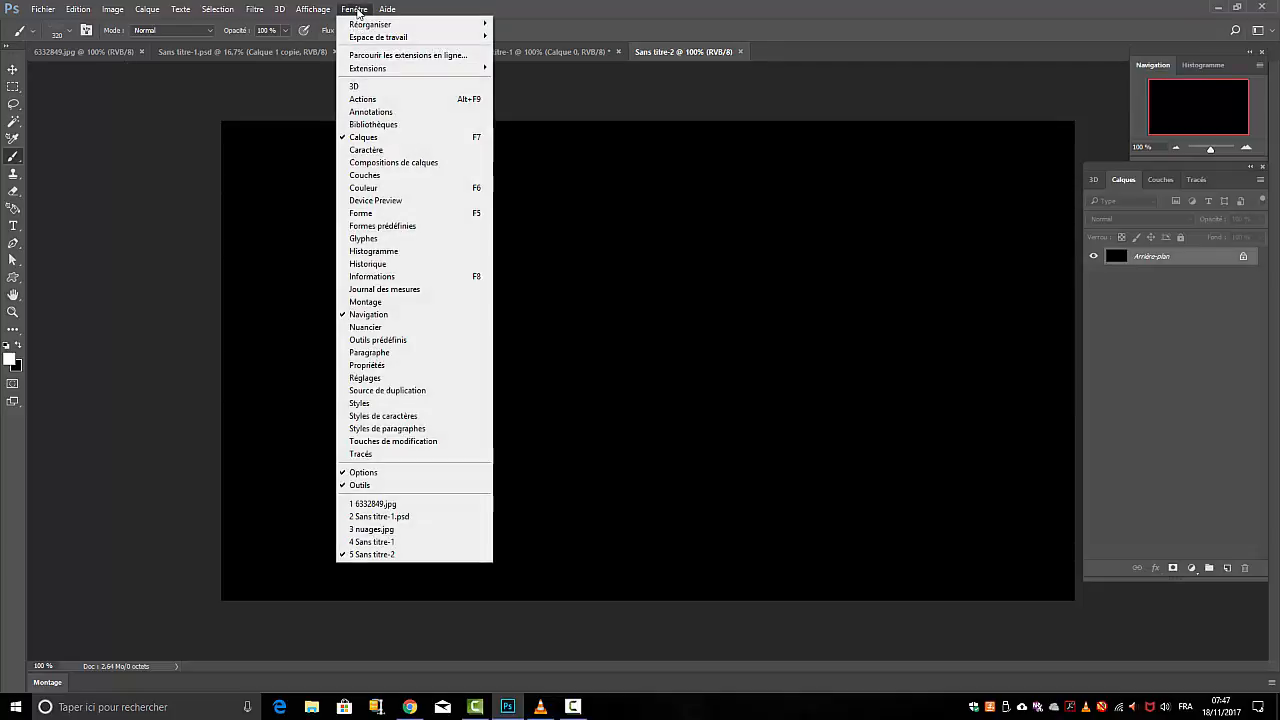
pyautogui.click(458, 213)
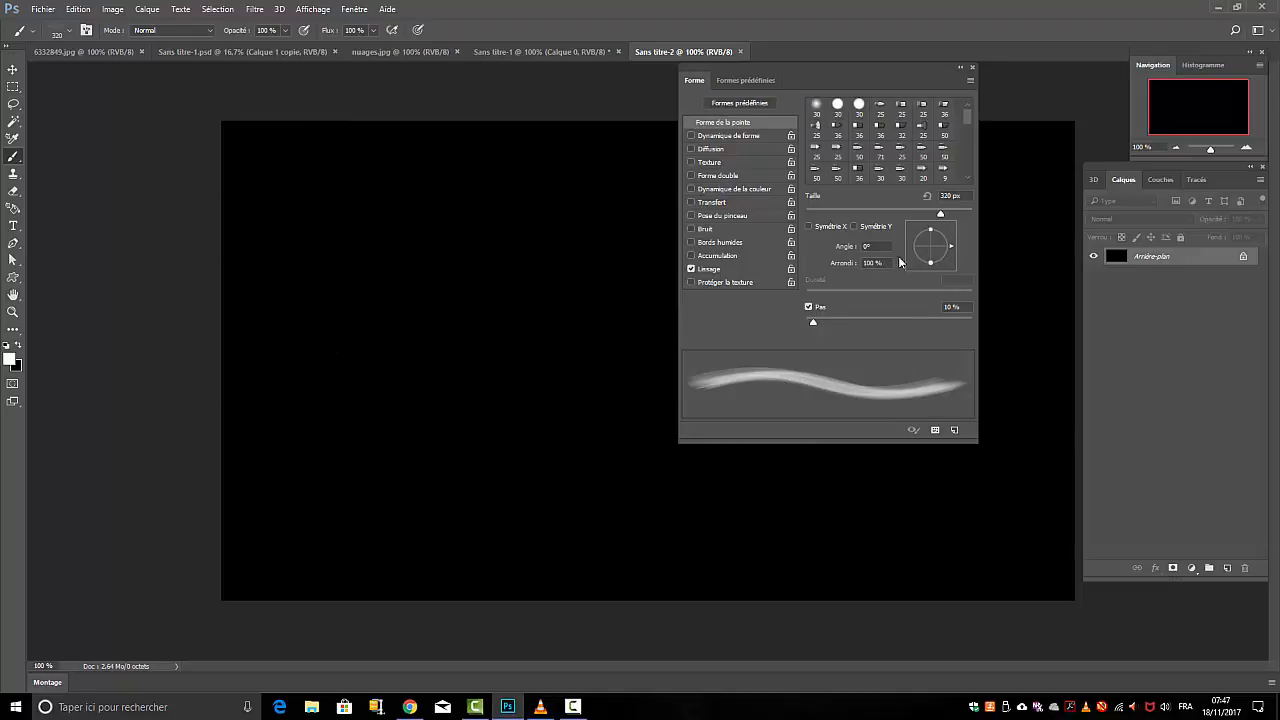
pyautogui.moveTo(860, 73)
pyautogui.mouseDown()
pyautogui.moveTo(968, 70)
pyautogui.moveTo(1033, 44)
pyautogui.mouseUp()
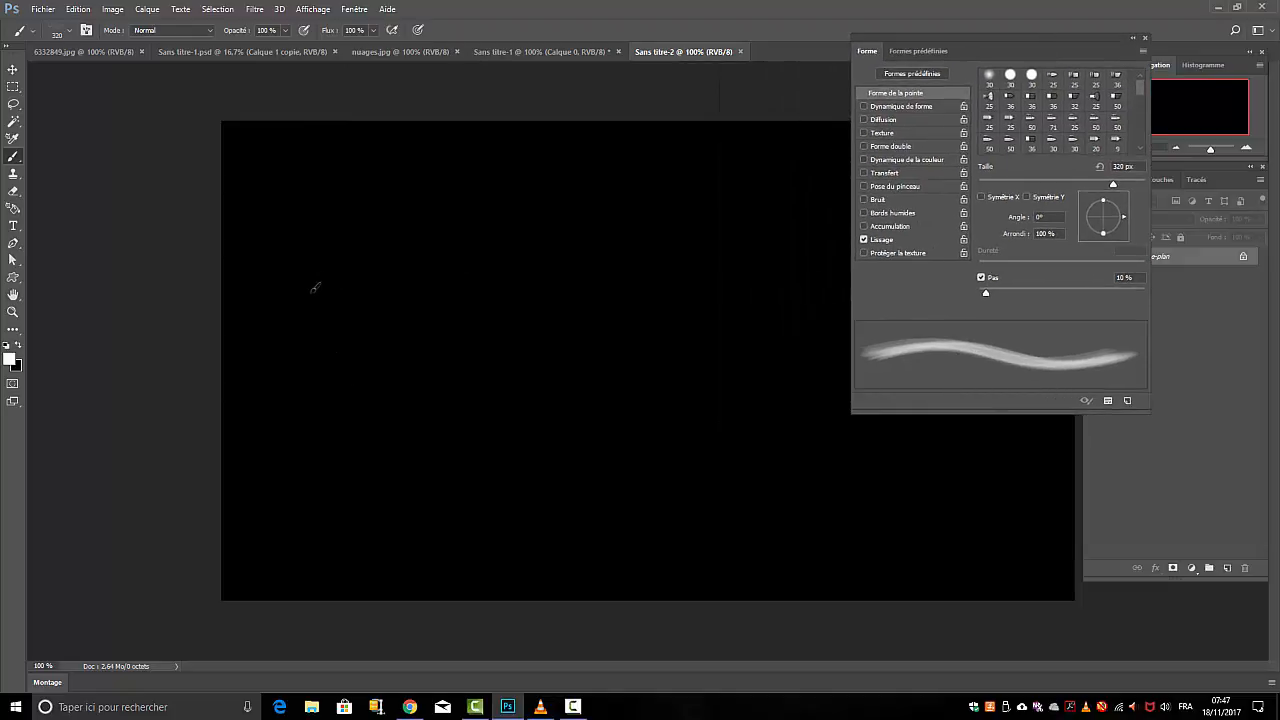
pyautogui.moveTo(309, 291); pyautogui.dragTo(460, 290)
pyautogui.moveTo(394, 397)
pyautogui.mouseDown()
pyautogui.moveTo(373, 408)
pyautogui.moveTo(410, 405)
pyautogui.moveTo(373, 408)
pyautogui.mouseUp()
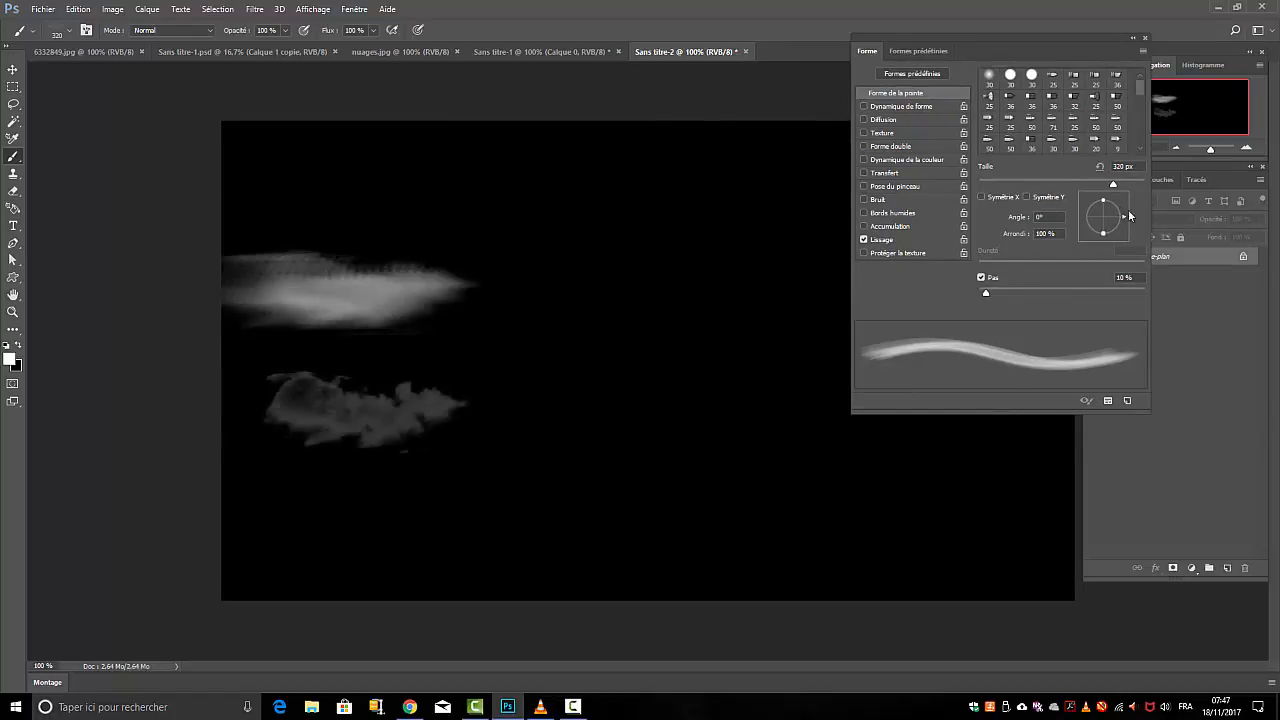
# Rotate the brush tip to 89° with Symétrie Y enabled and paint two upright smoke plumes beside the horizontal patches
pyautogui.moveTo(1124, 220)
pyautogui.mouseDown()
pyautogui.moveTo(1098, 242)
pyautogui.moveTo(1114, 237)
pyautogui.moveTo(1106, 188)
pyautogui.mouseUp()
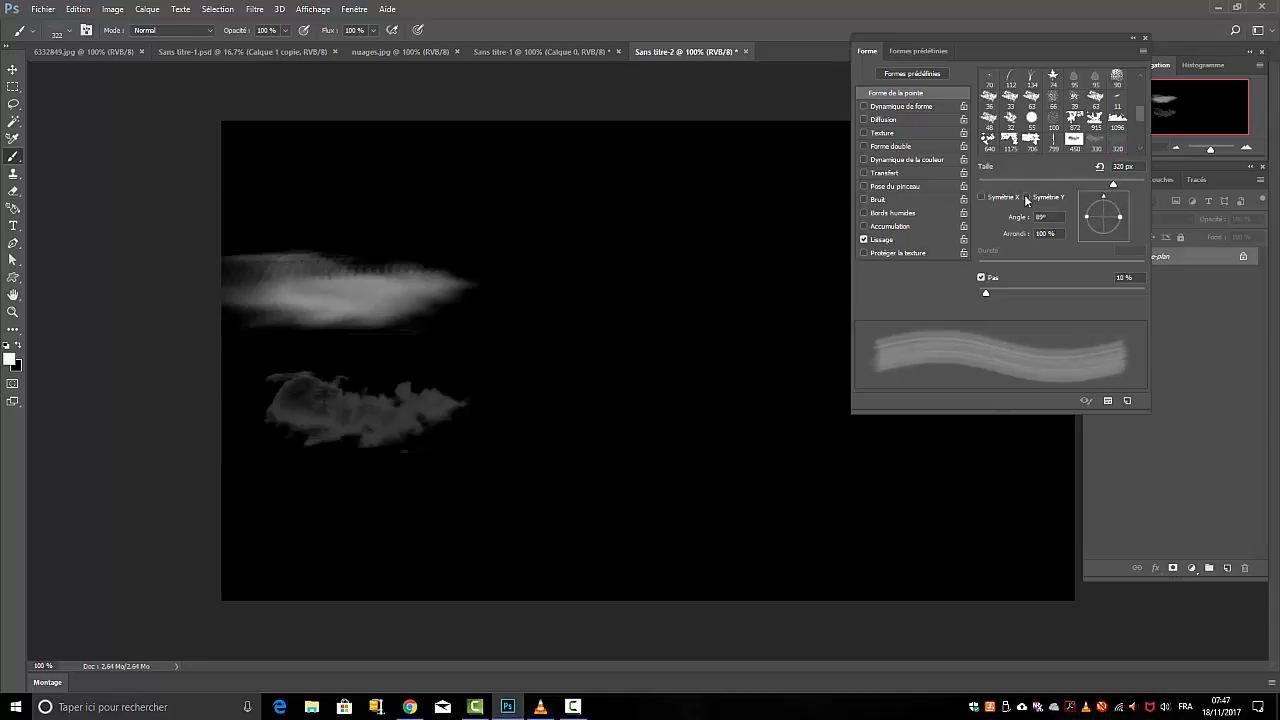
pyautogui.click(1027, 198)
pyautogui.click(747, 424)
pyautogui.click(748, 403)
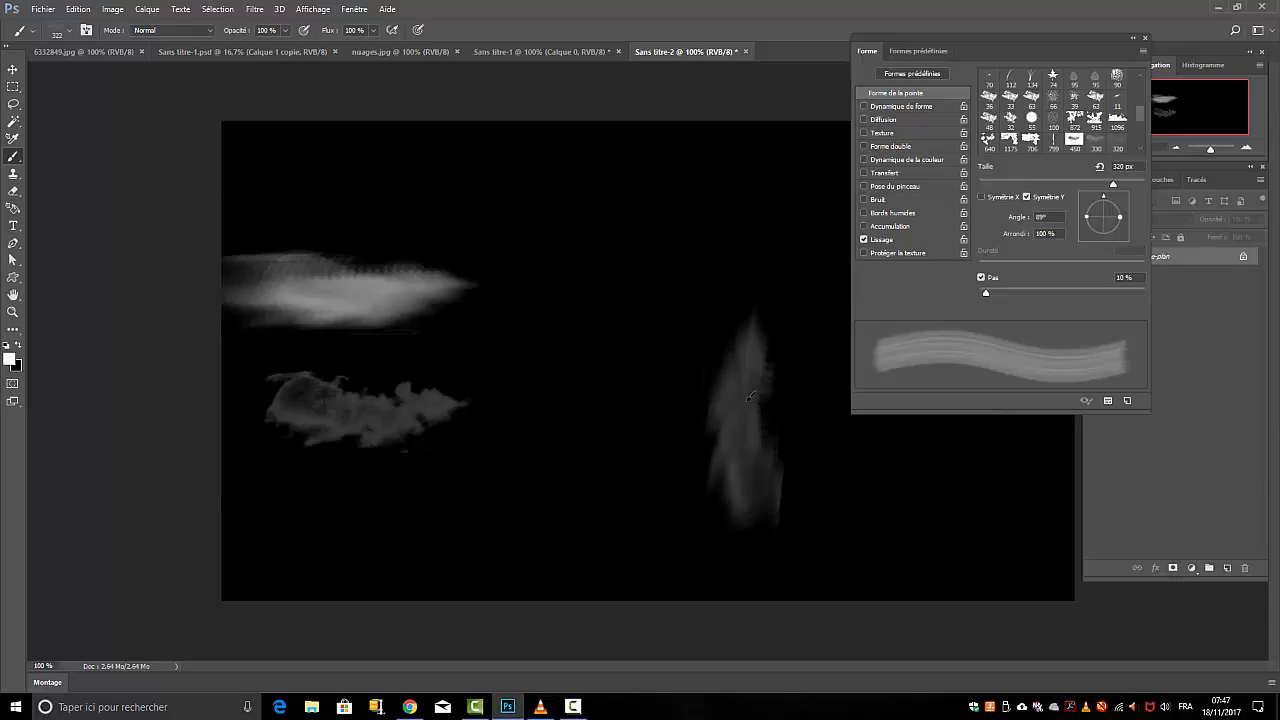
pyautogui.click(740, 461)
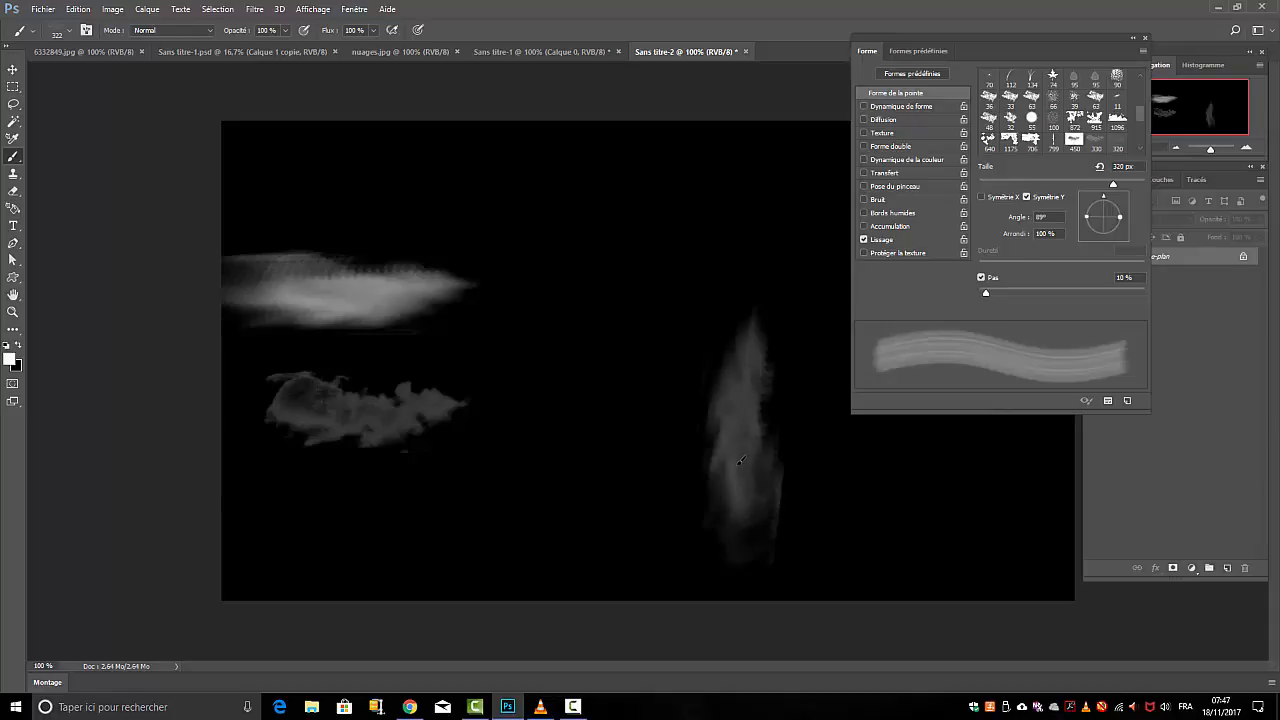
pyautogui.click(560, 470)
pyautogui.click(563, 467)
pyautogui.click(563, 467)
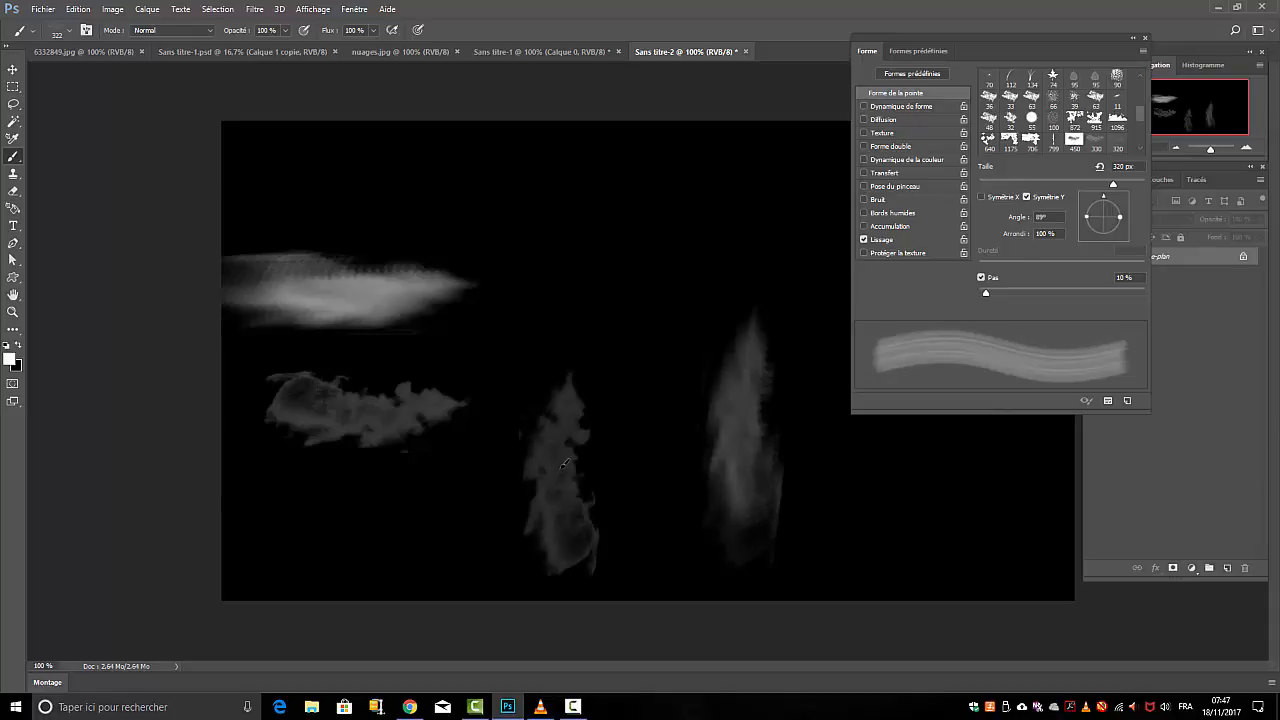
pyautogui.click(563, 467)
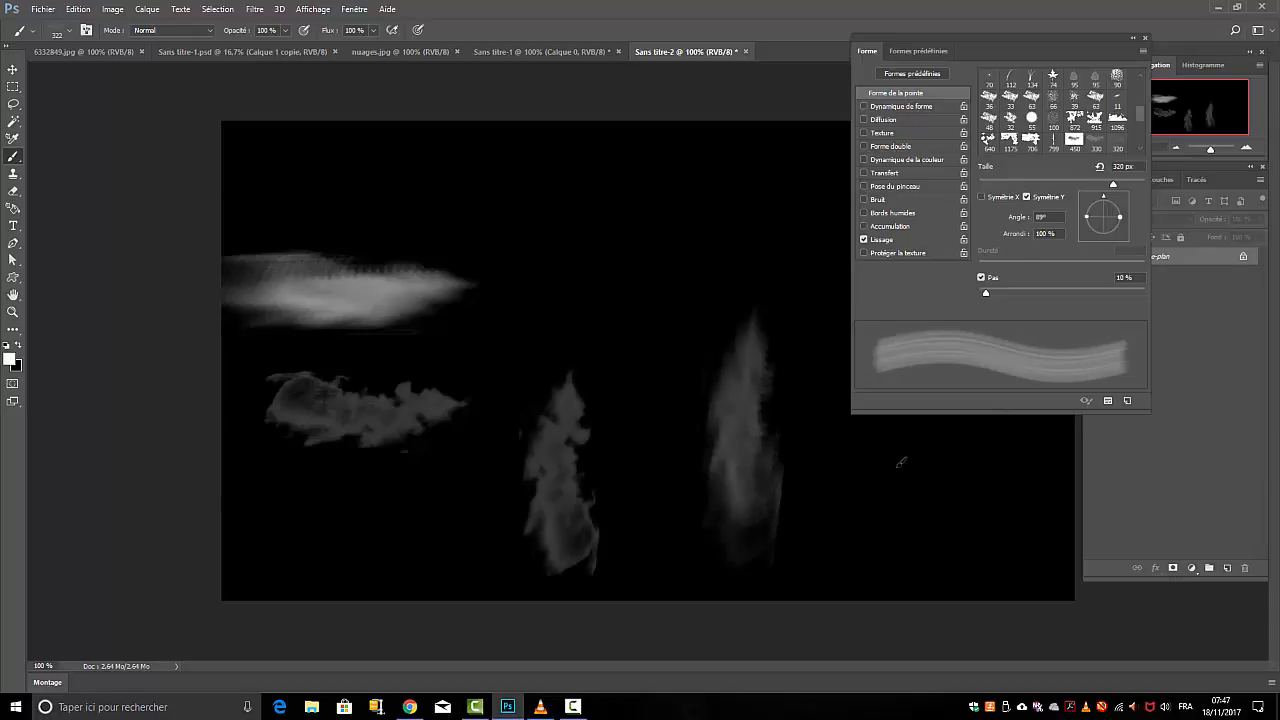
# Enable Dynamique de forme with size variation 9 %, size control Fondu at 25, minimum diameter 45 % and roundness variation 16 %
pyautogui.click(866, 106)
pyautogui.click(924, 107)
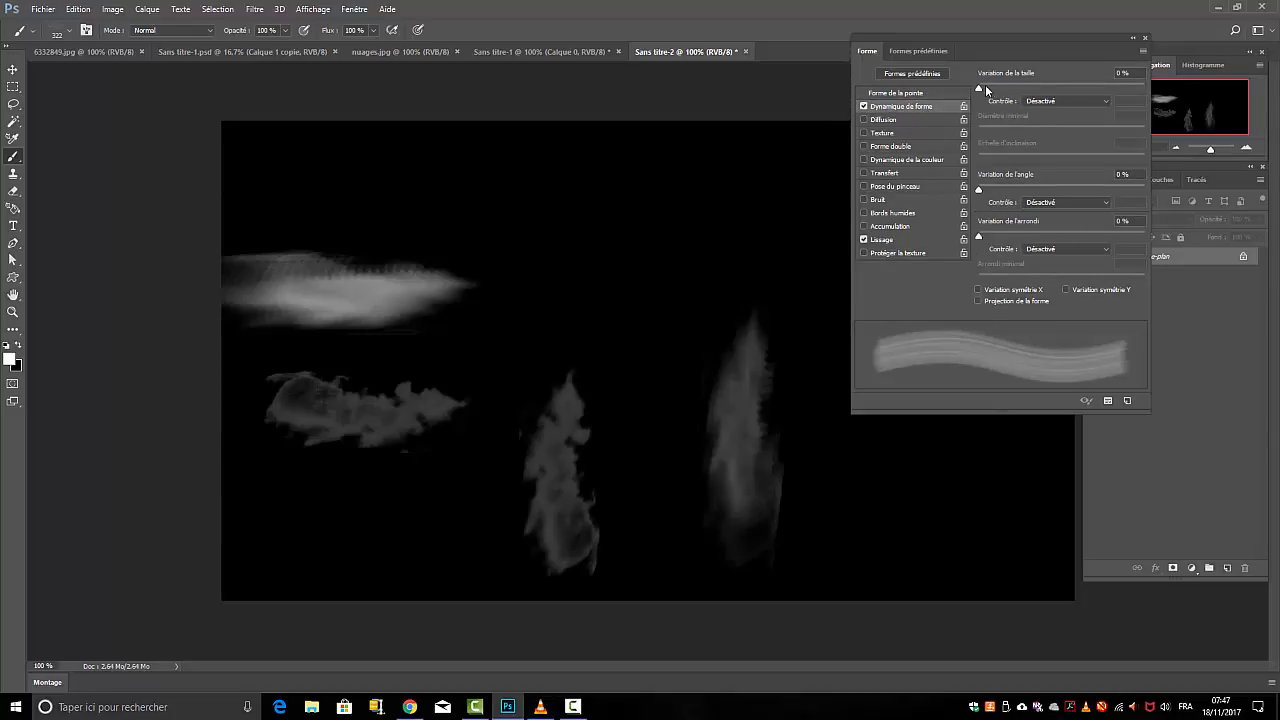
pyautogui.moveTo(985, 86); pyautogui.dragTo(993, 86)
pyautogui.moveTo(979, 131); pyautogui.dragTo(997, 134)
pyautogui.moveTo(981, 239); pyautogui.dragTo(1006, 240)
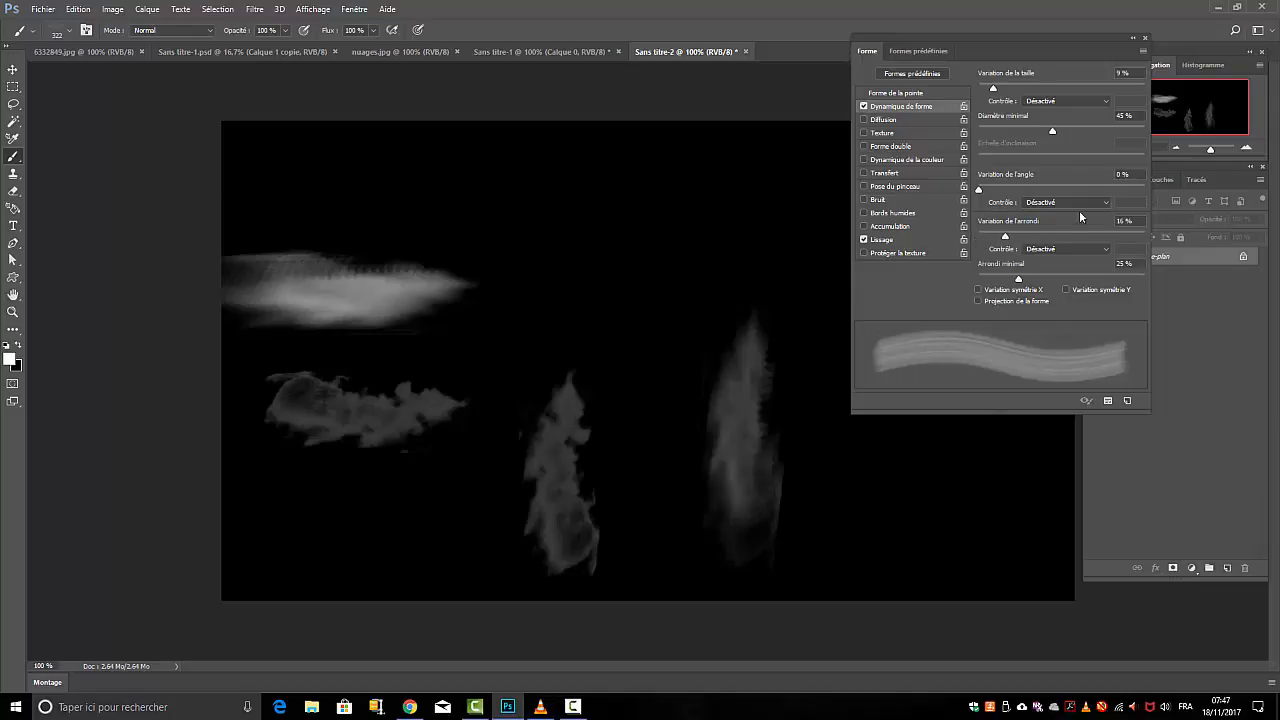
pyautogui.click(1106, 101)
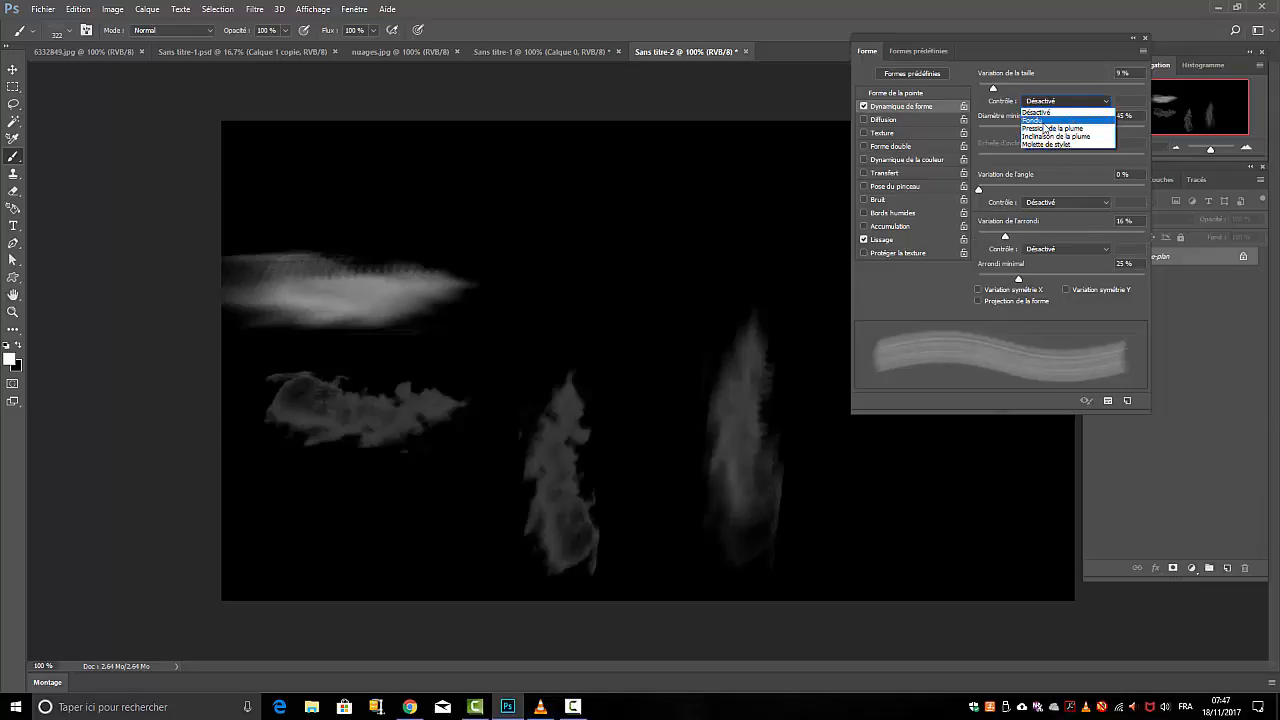
pyautogui.click(1050, 114)
# Stamp another upright smoke plume between and above the two existing vertical plumes
pyautogui.click(671, 323)
pyautogui.click(672, 324)
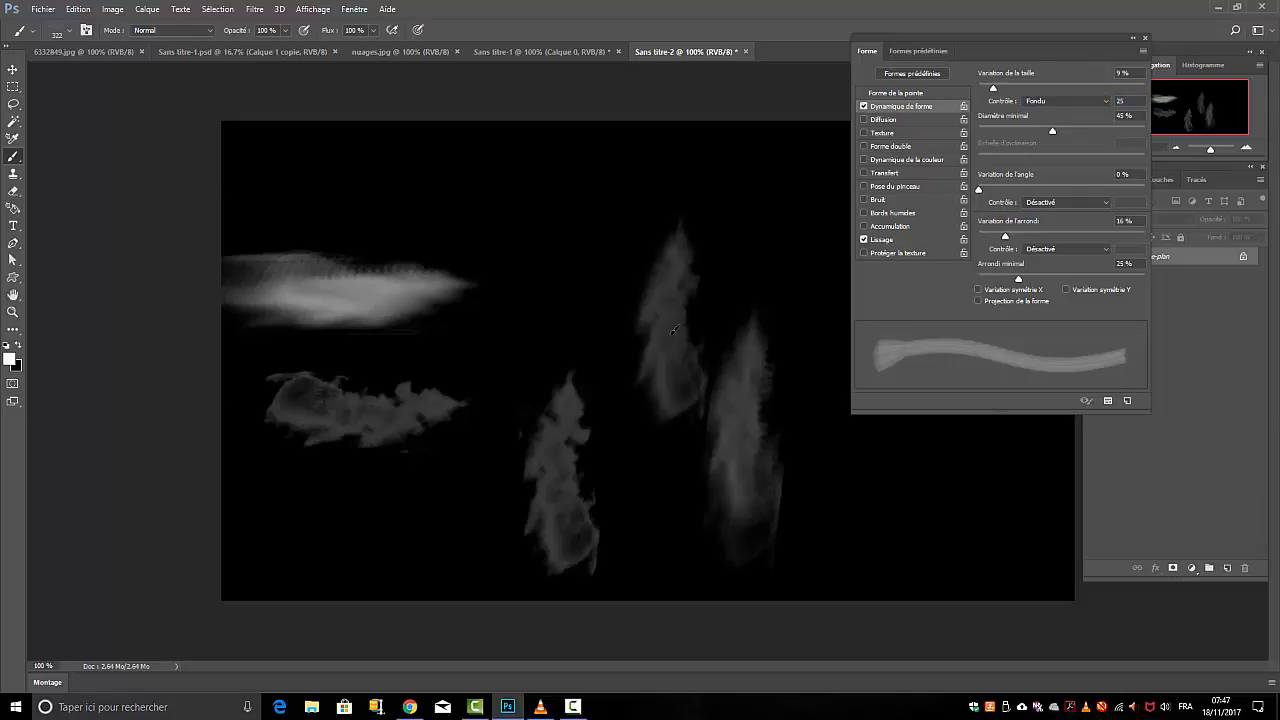
pyautogui.click(673, 331)
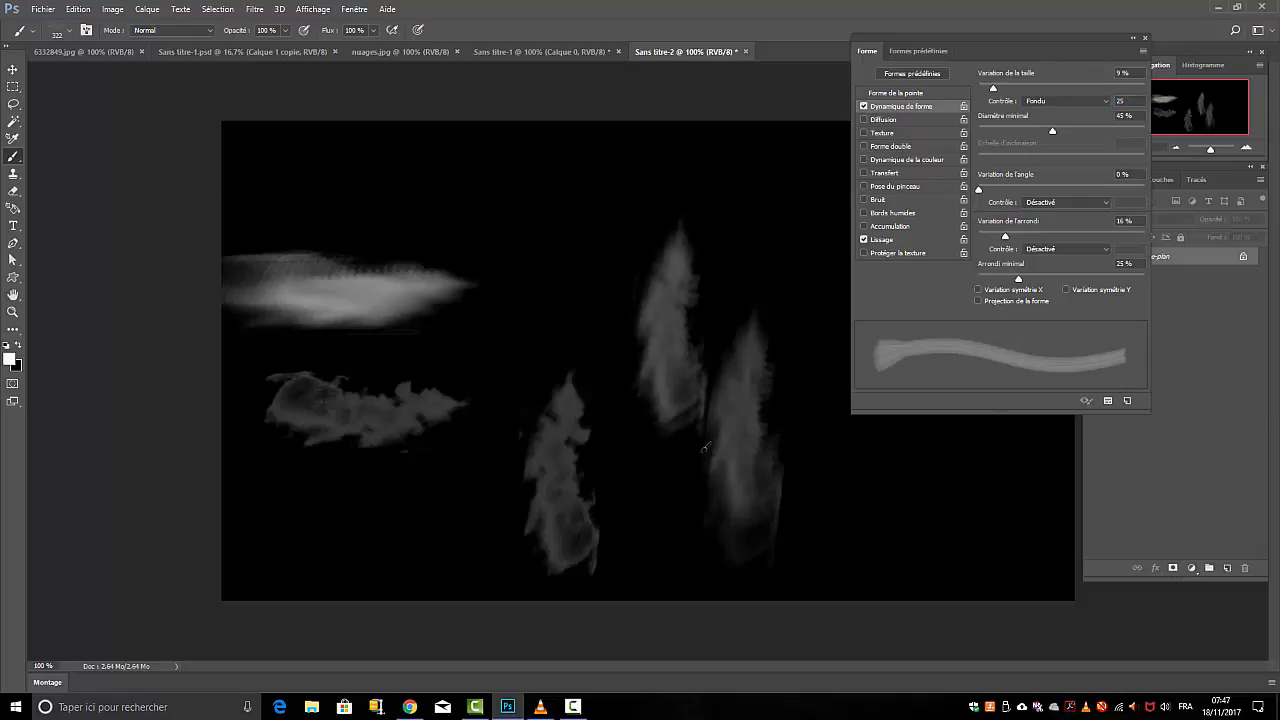
# Turn the brush tip to an angle of -93° and paint a smoke column rising above the middle plume
pyautogui.click(900, 93)
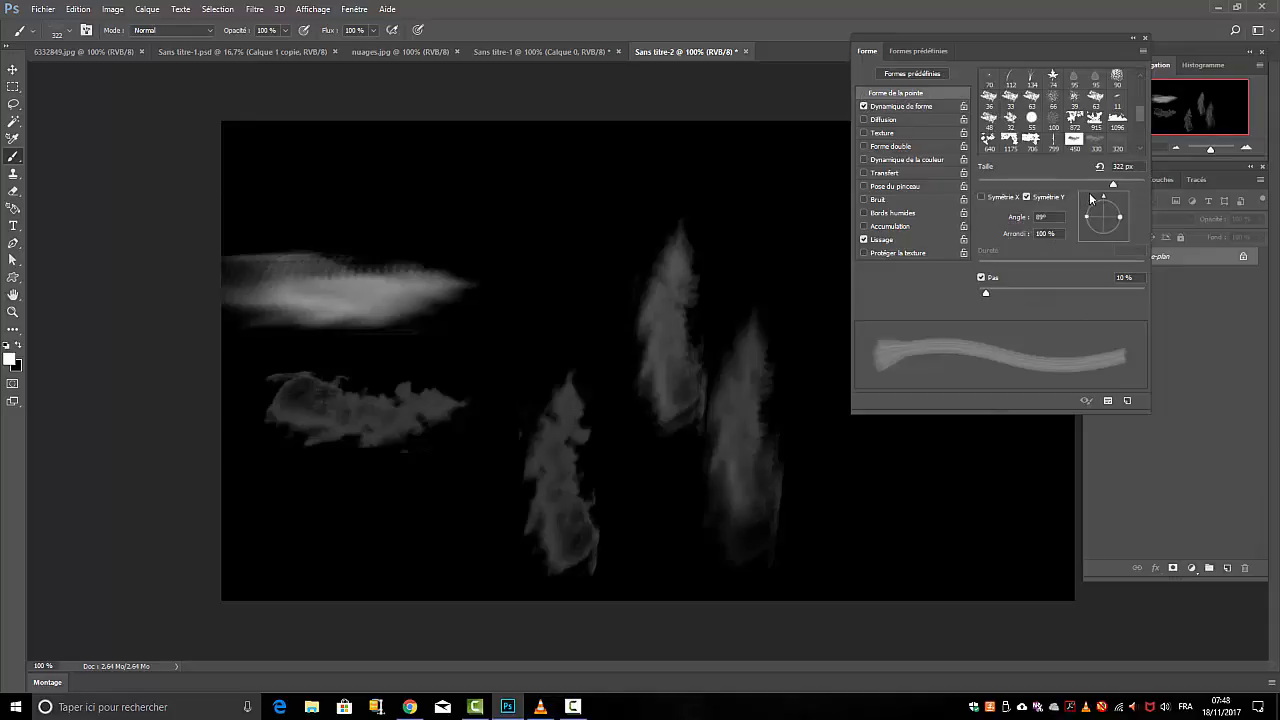
pyautogui.moveTo(1116, 215); pyautogui.dragTo(1104, 244)
pyautogui.click(567, 313)
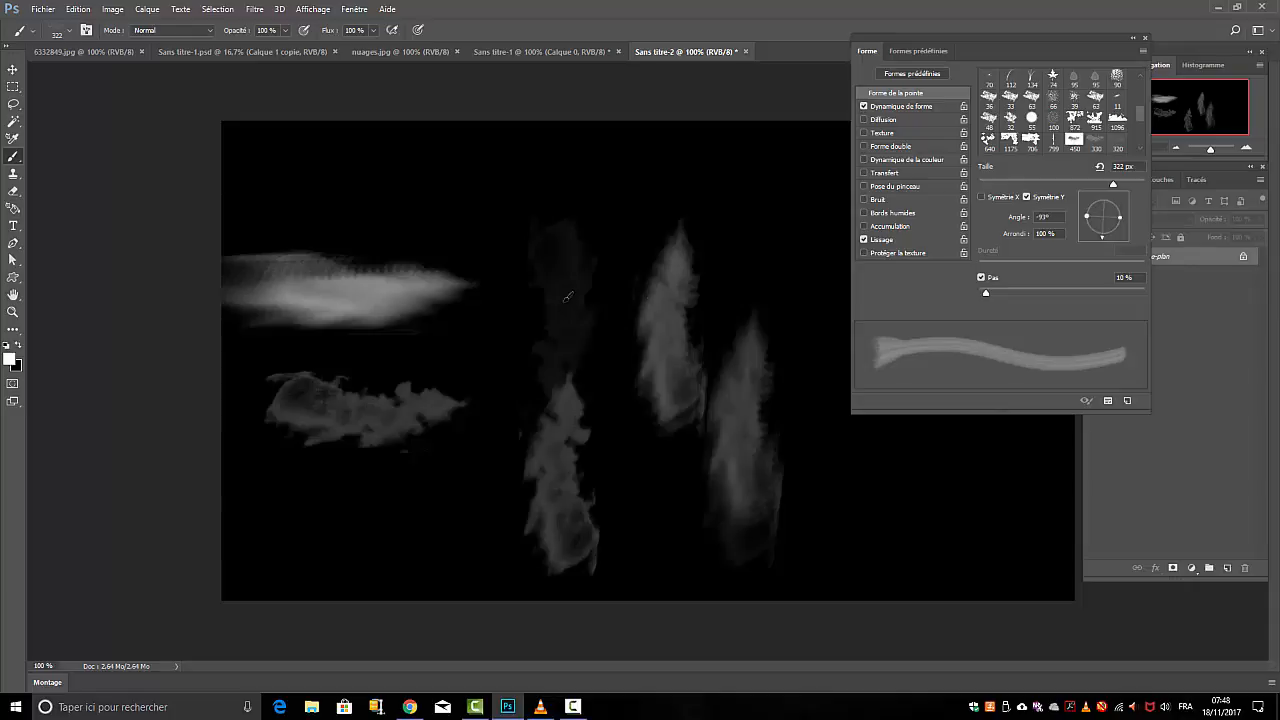
pyautogui.click(567, 296)
pyautogui.click(567, 289)
pyautogui.click(562, 242)
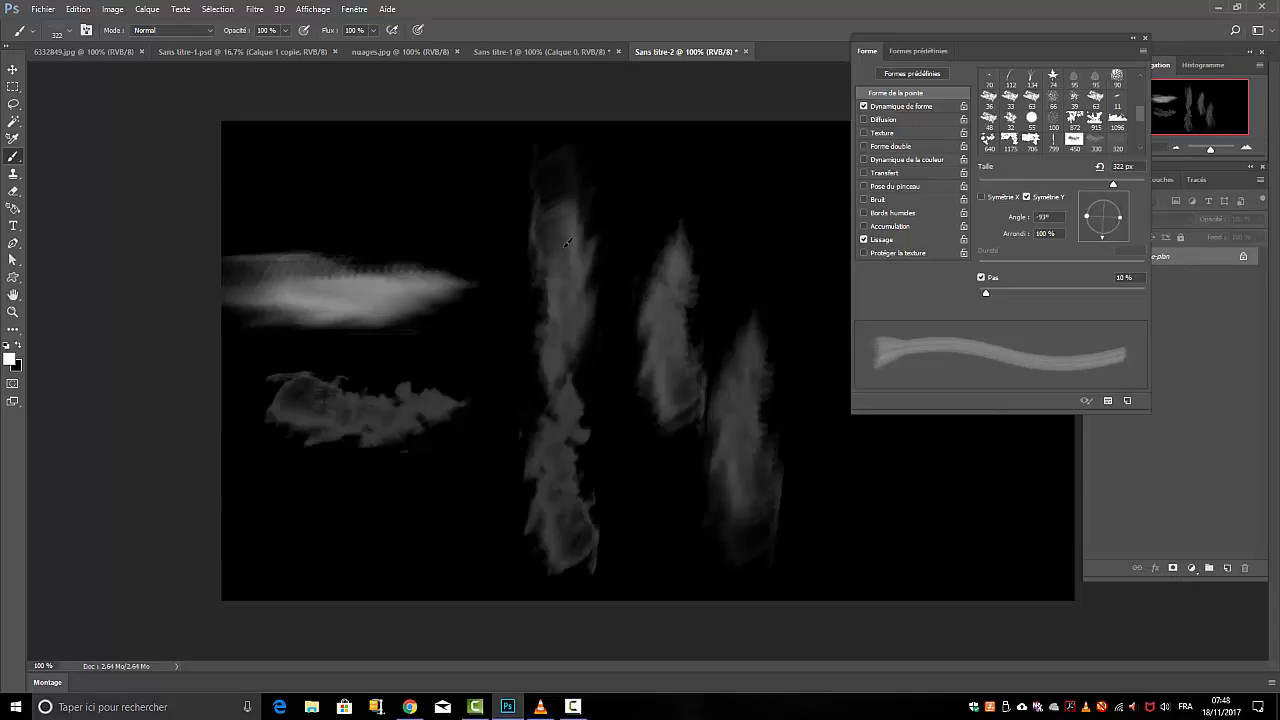
pyautogui.click(560, 234)
pyautogui.click(550, 230)
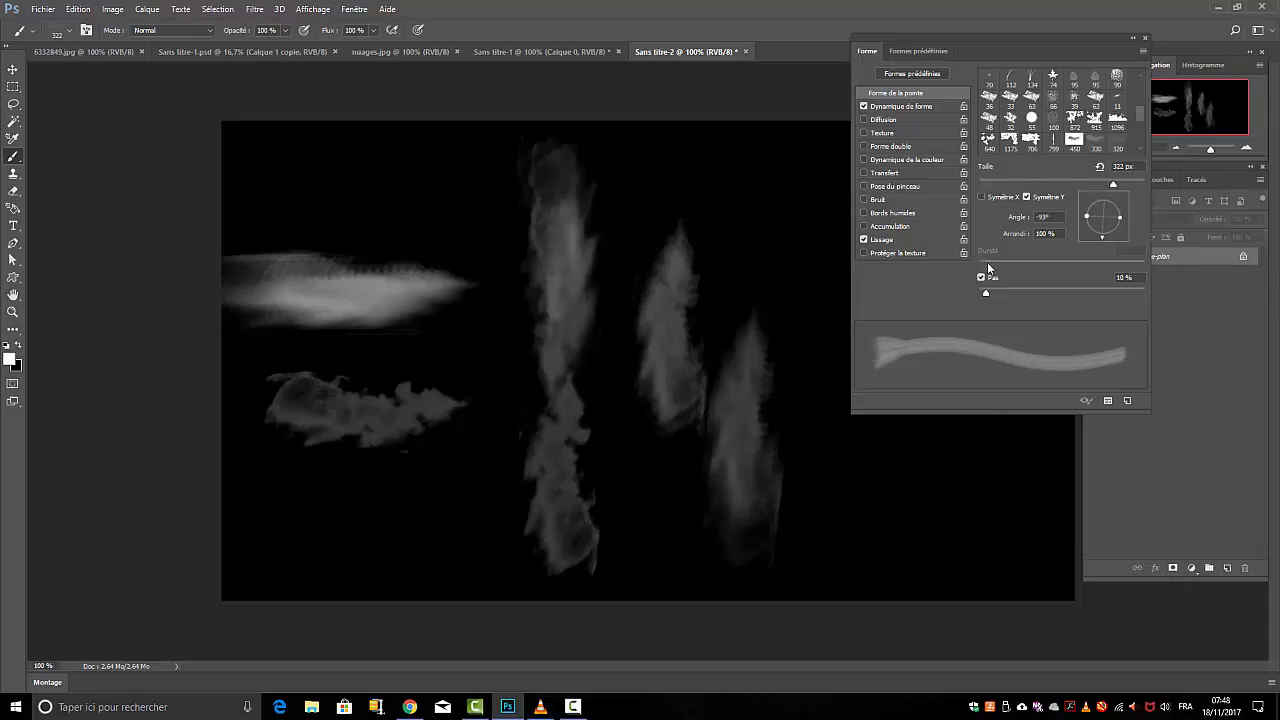
# Enable Diffusion for the brush with scatter 141 %, Nombre 4 and Variation numérique 15 %
pyautogui.click(865, 119)
pyautogui.click(883, 121)
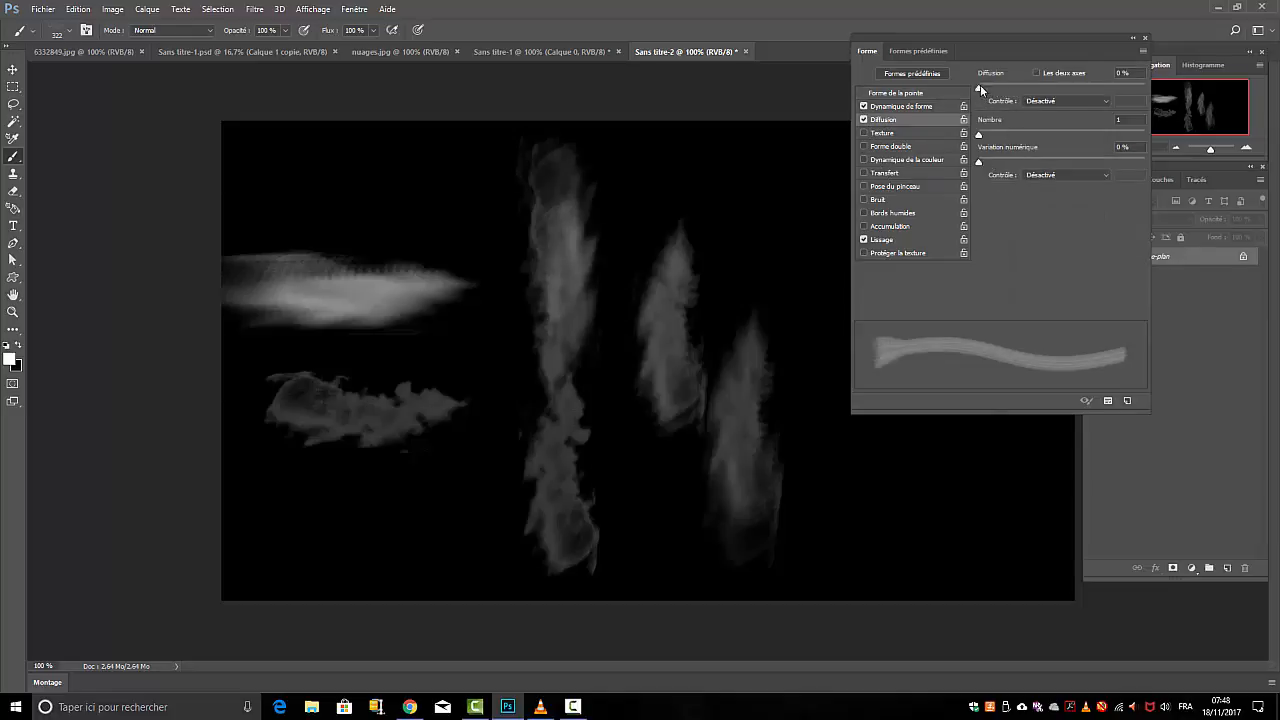
pyautogui.moveTo(980, 86)
pyautogui.mouseDown()
pyautogui.moveTo(1029, 87)
pyautogui.moveTo(1003, 90)
pyautogui.mouseUp()
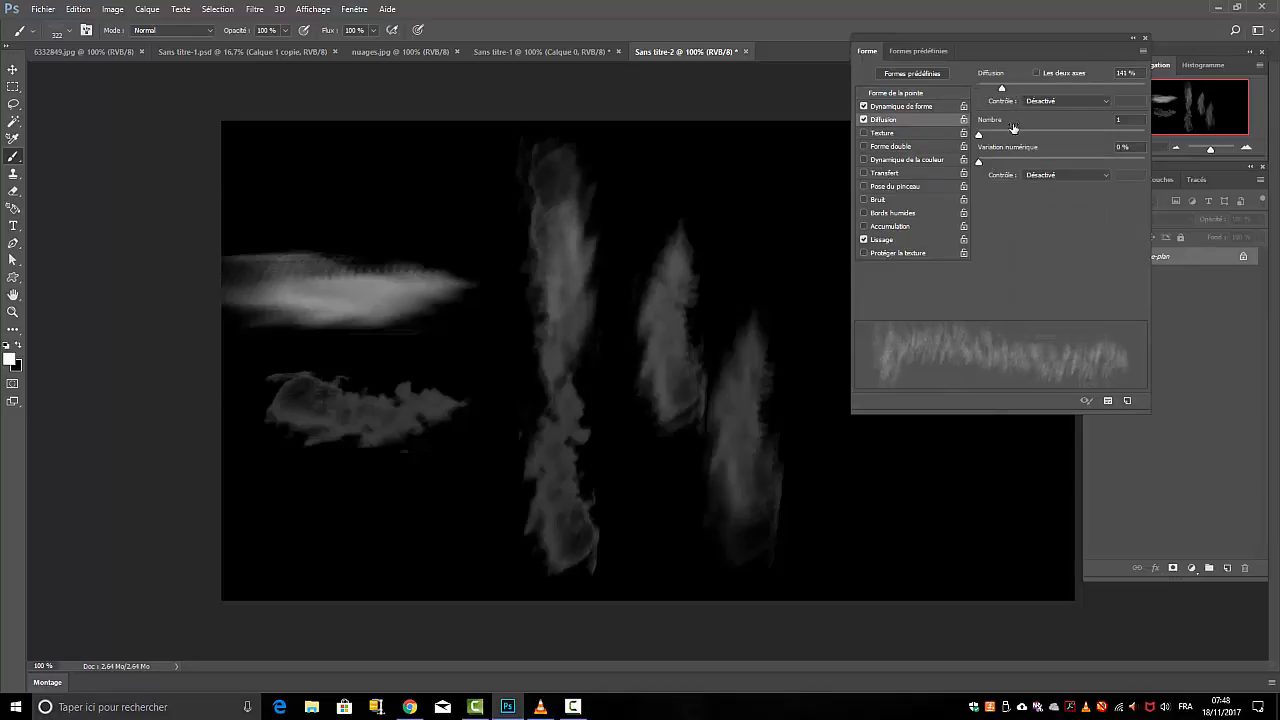
pyautogui.moveTo(981, 136)
pyautogui.mouseDown()
pyautogui.moveTo(1013, 137)
pyautogui.moveTo(1007, 165)
pyautogui.mouseUp()
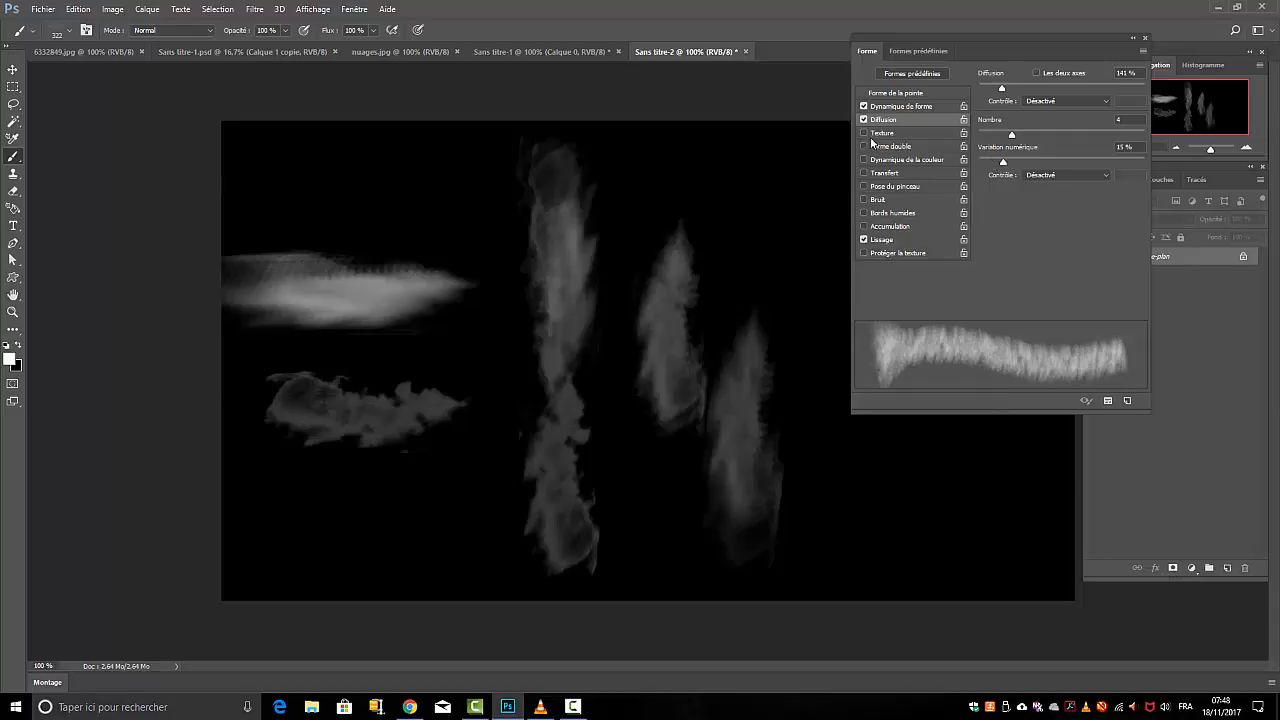
# Stamp a scattered smoke plume below the lower horizontal smoke patch
pyautogui.click(365, 529)
pyautogui.click(365, 529)
pyautogui.click(366, 477)
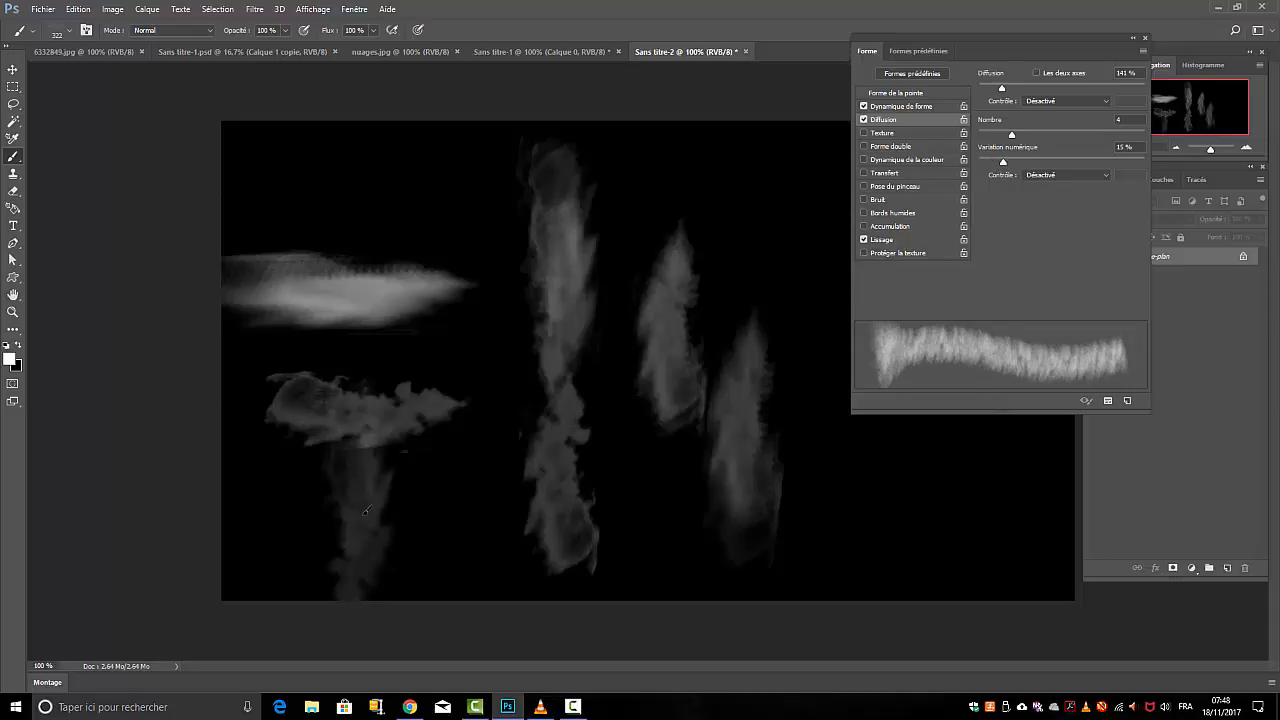
# Stamp two more scattered smoke marks over the lower plume and up into the horizontal smoke patch
pyautogui.click(366, 480)
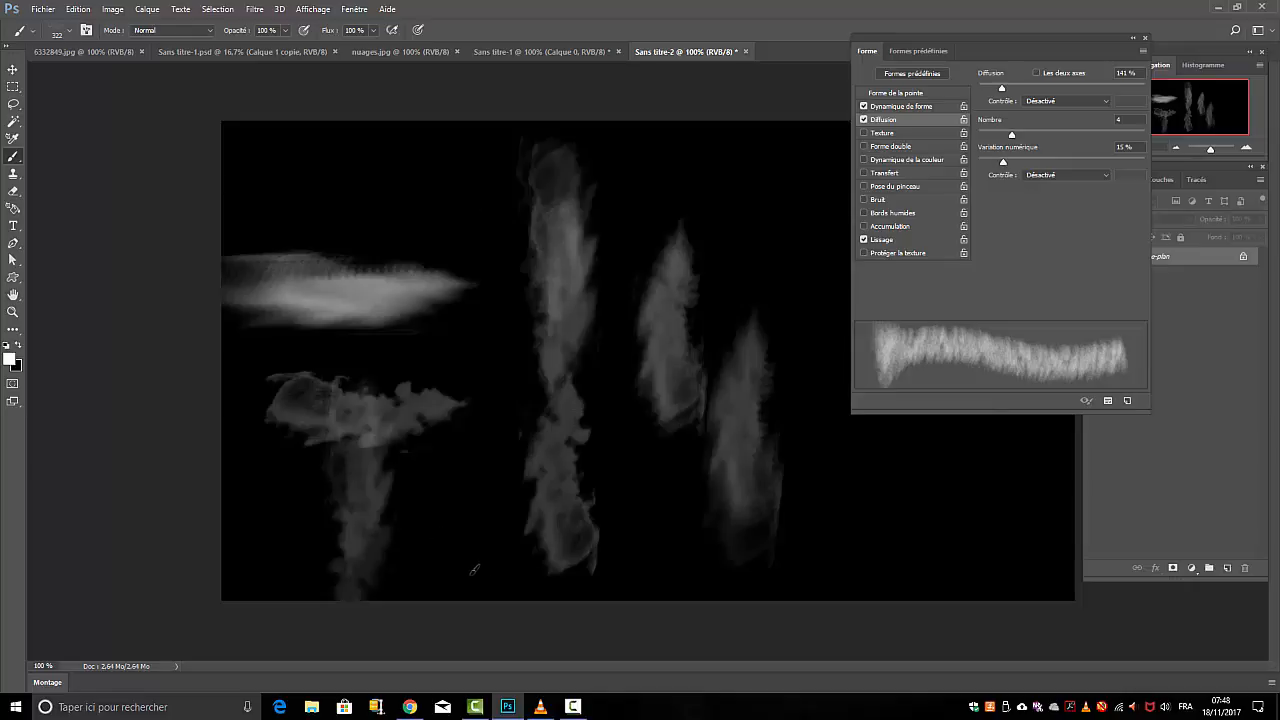
pyautogui.click(362, 441)
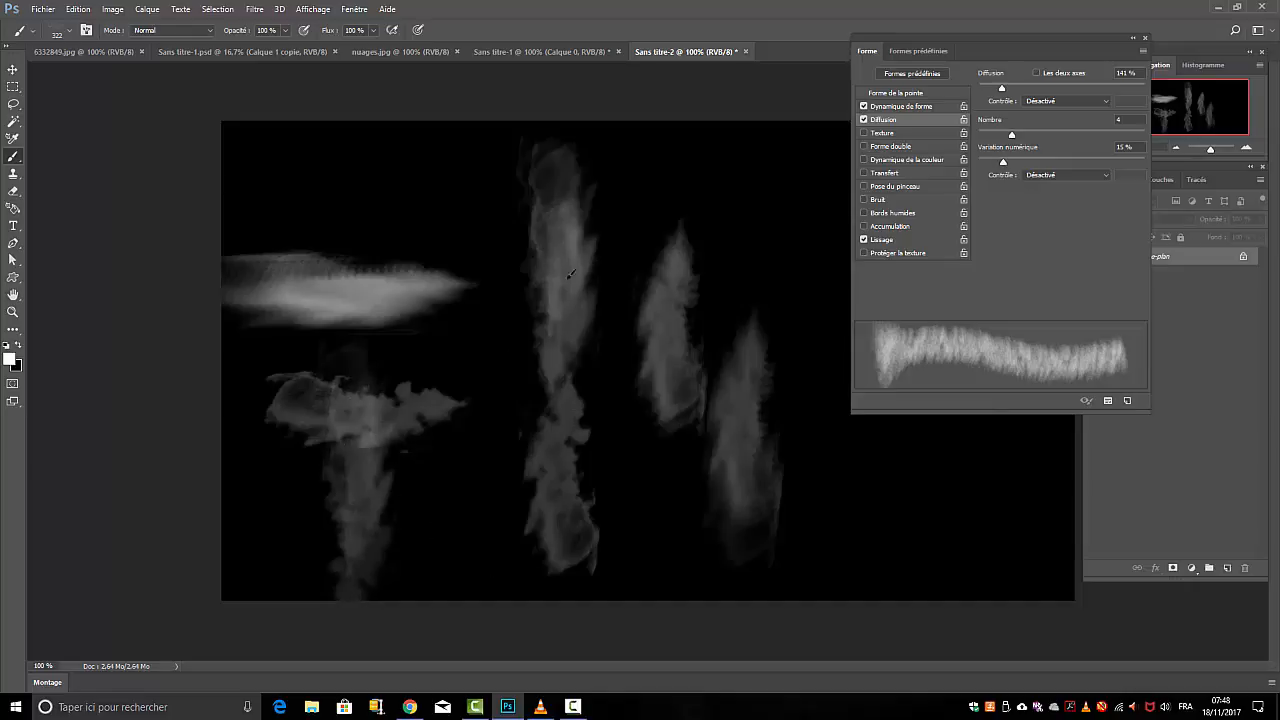
# Change the foreground colour to a medium grey and stamp an upright plume between the horizontal smoke patch and the tall column
pyautogui.click(12, 362)
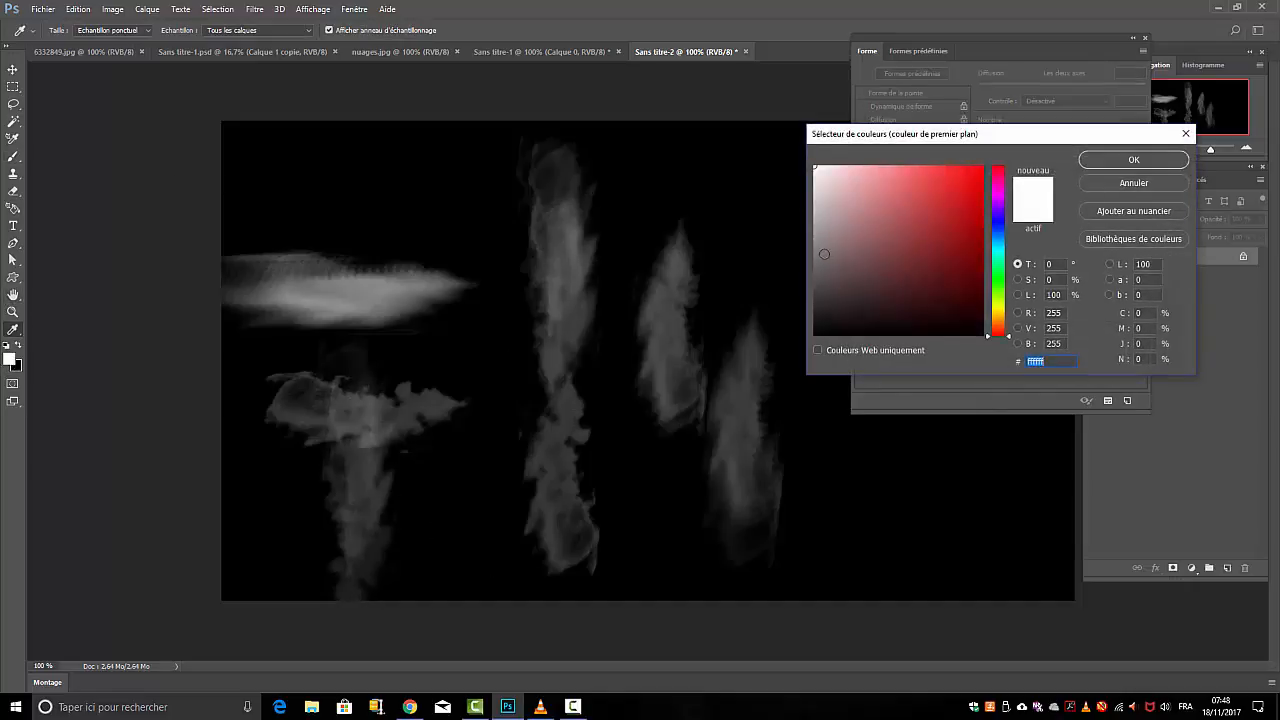
pyautogui.click(815, 253)
pyautogui.click(1136, 161)
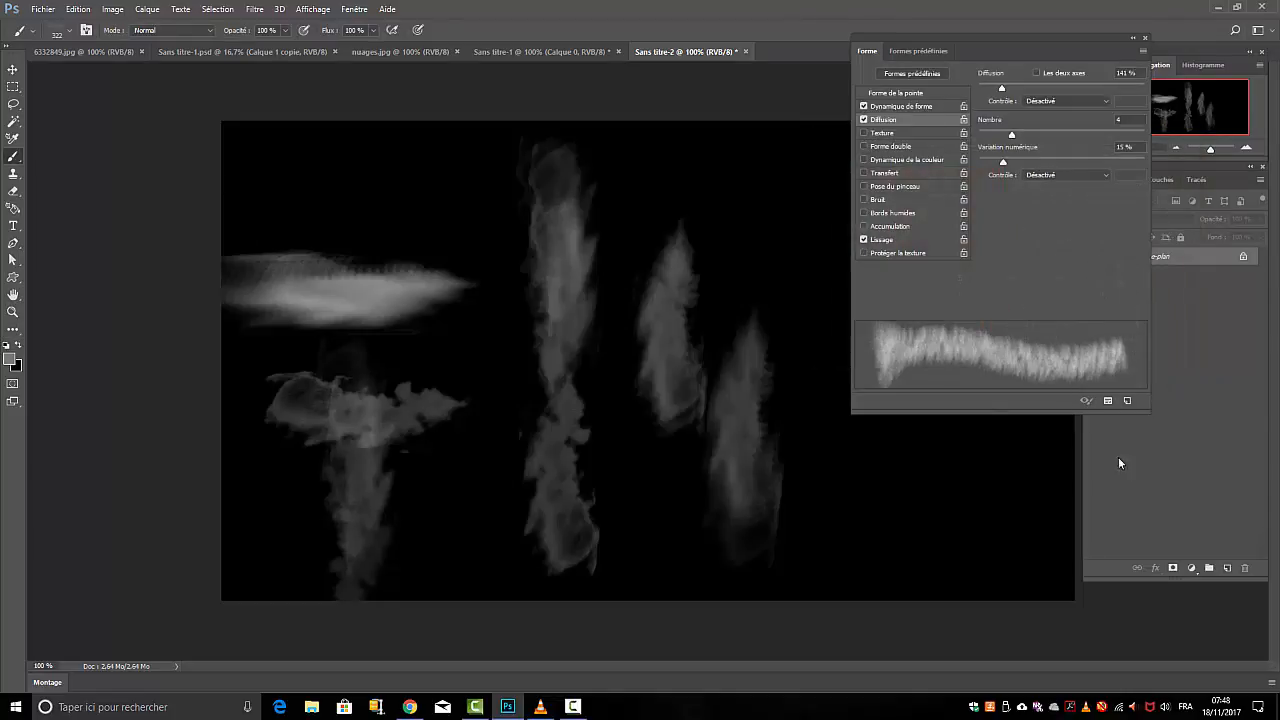
pyautogui.click(490, 452)
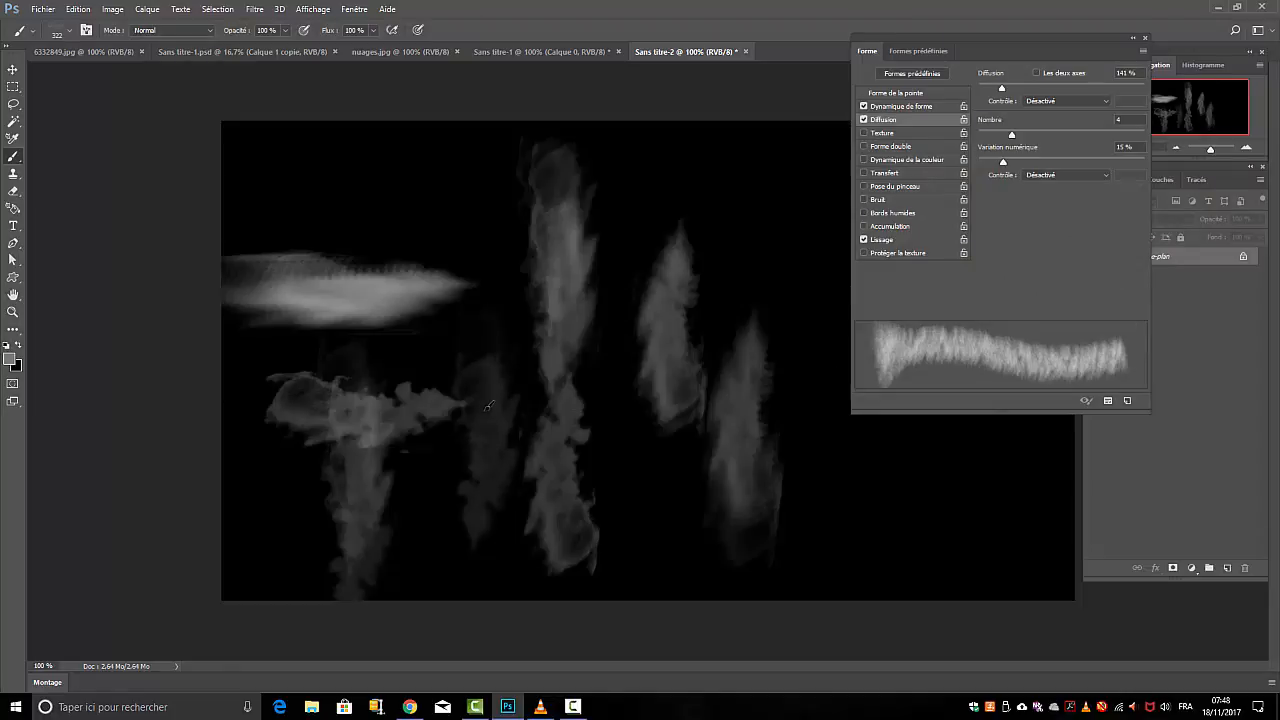
pyautogui.click(487, 406)
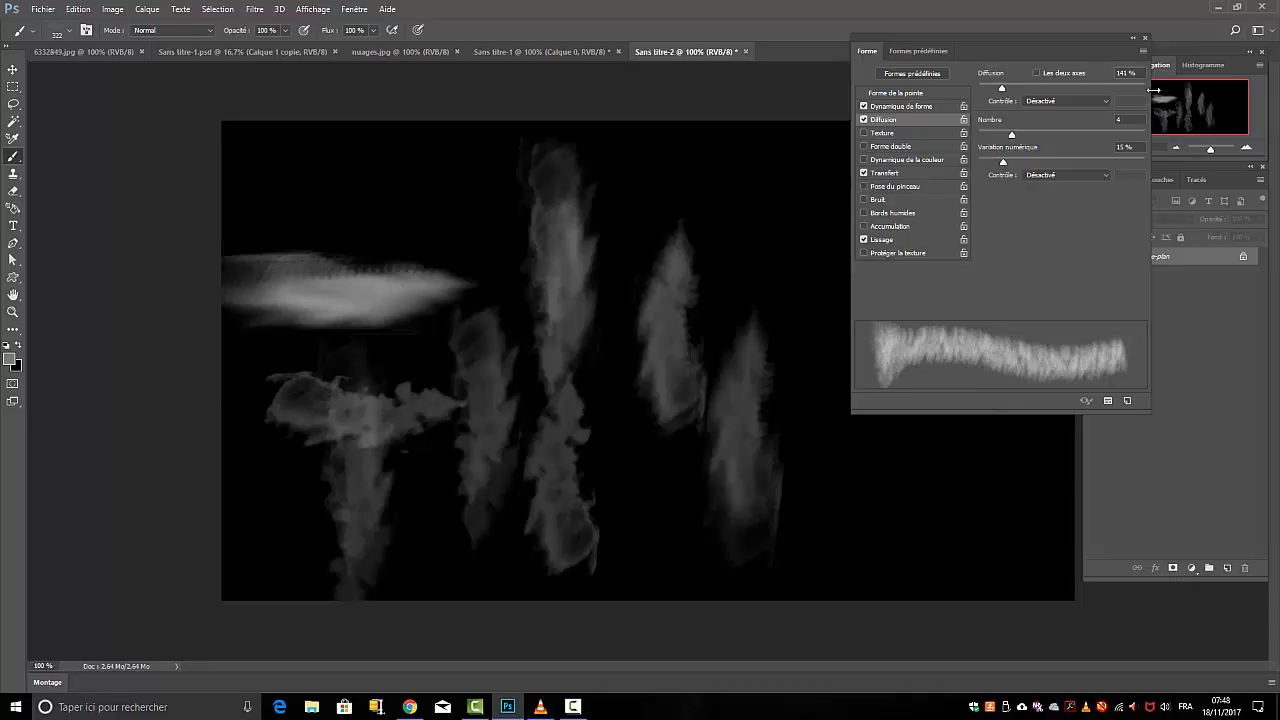
# Set the Diffusion control to Fondu, and enable Transfert with 29 % opacity variation controlled by Fondu and 33 % flow variation
pyautogui.click(1106, 100)
pyautogui.click(1037, 124)
pyautogui.click(893, 172)
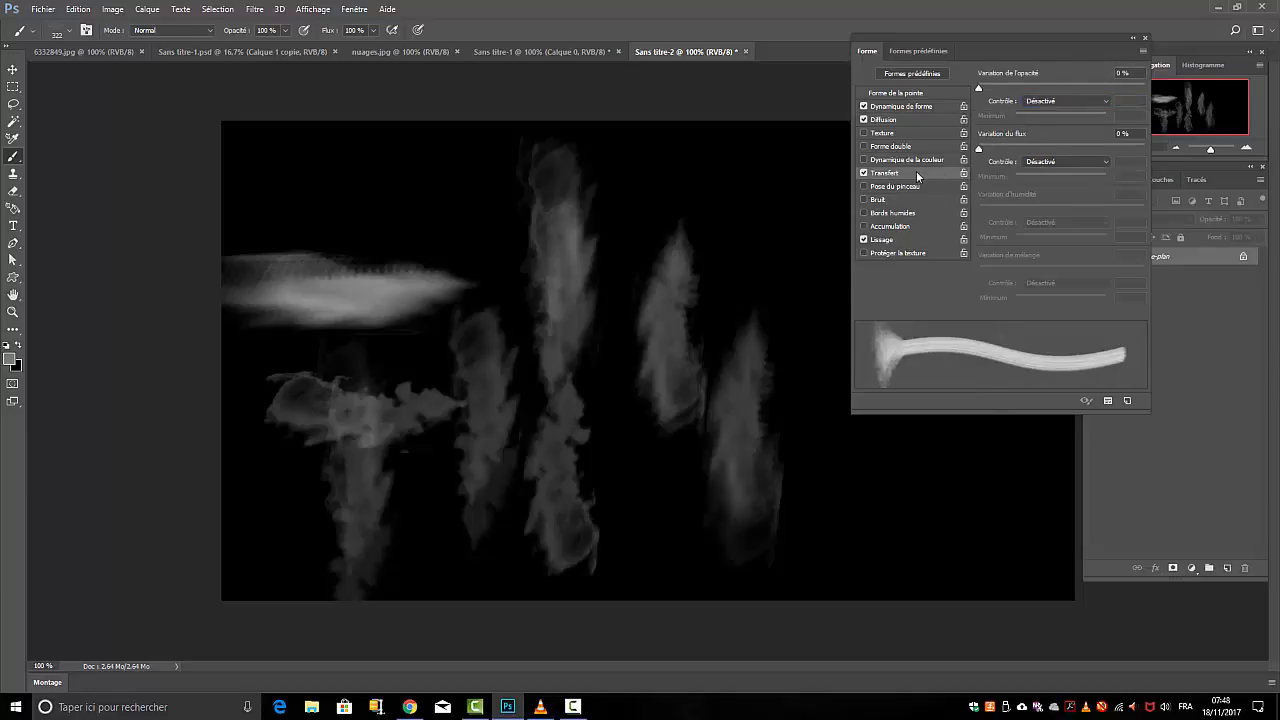
pyautogui.click(1108, 101)
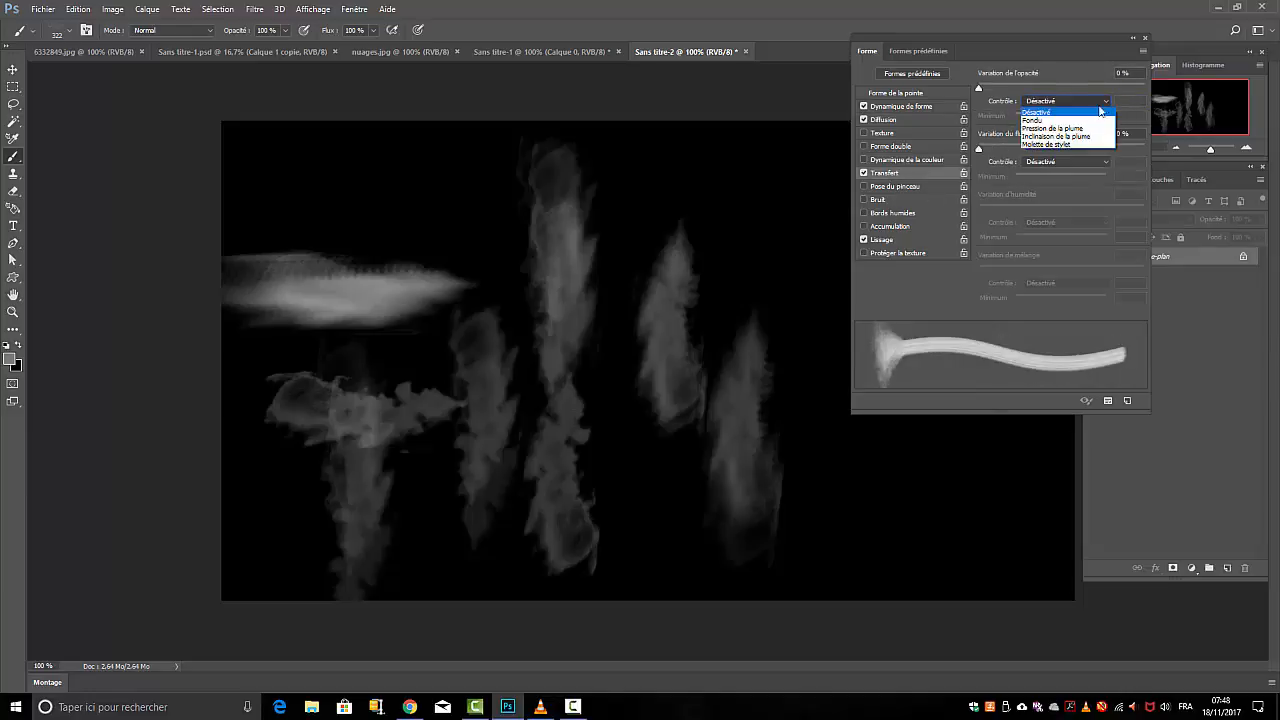
pyautogui.click(1037, 120)
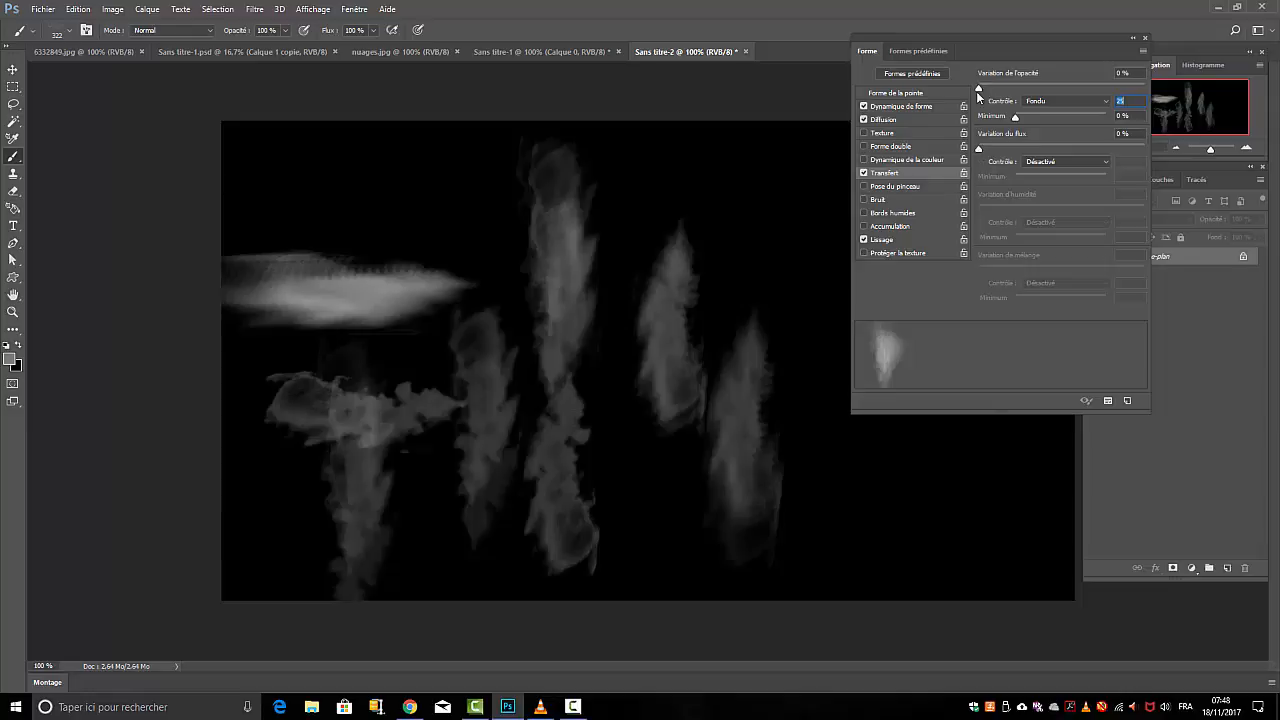
pyautogui.moveTo(994, 88); pyautogui.dragTo(1051, 85)
pyautogui.moveTo(981, 150); pyautogui.dragTo(1032, 148)
# Paint a soft, faint smoke cloud in the lower-right area of the canvas, moving the brush settings out of the way
pyautogui.moveTo(878, 494); pyautogui.dragTo(889, 486)
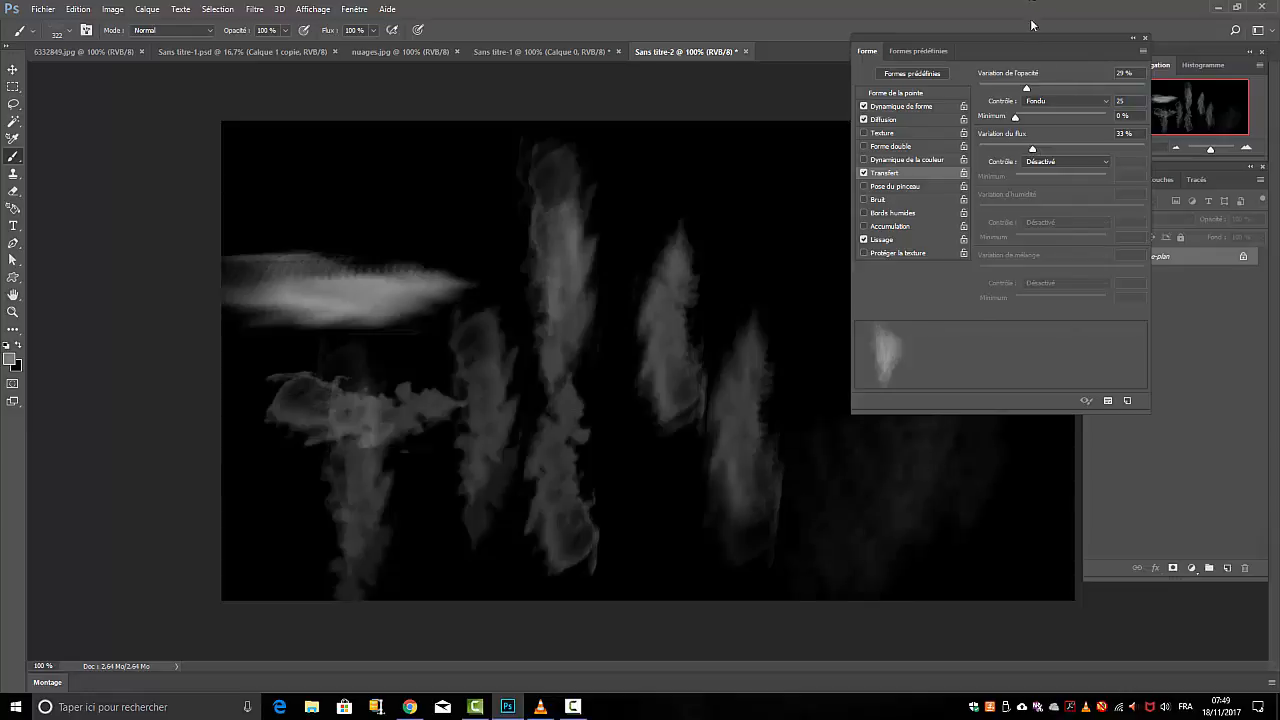
pyautogui.moveTo(1077, 39); pyautogui.dragTo(533, 95)
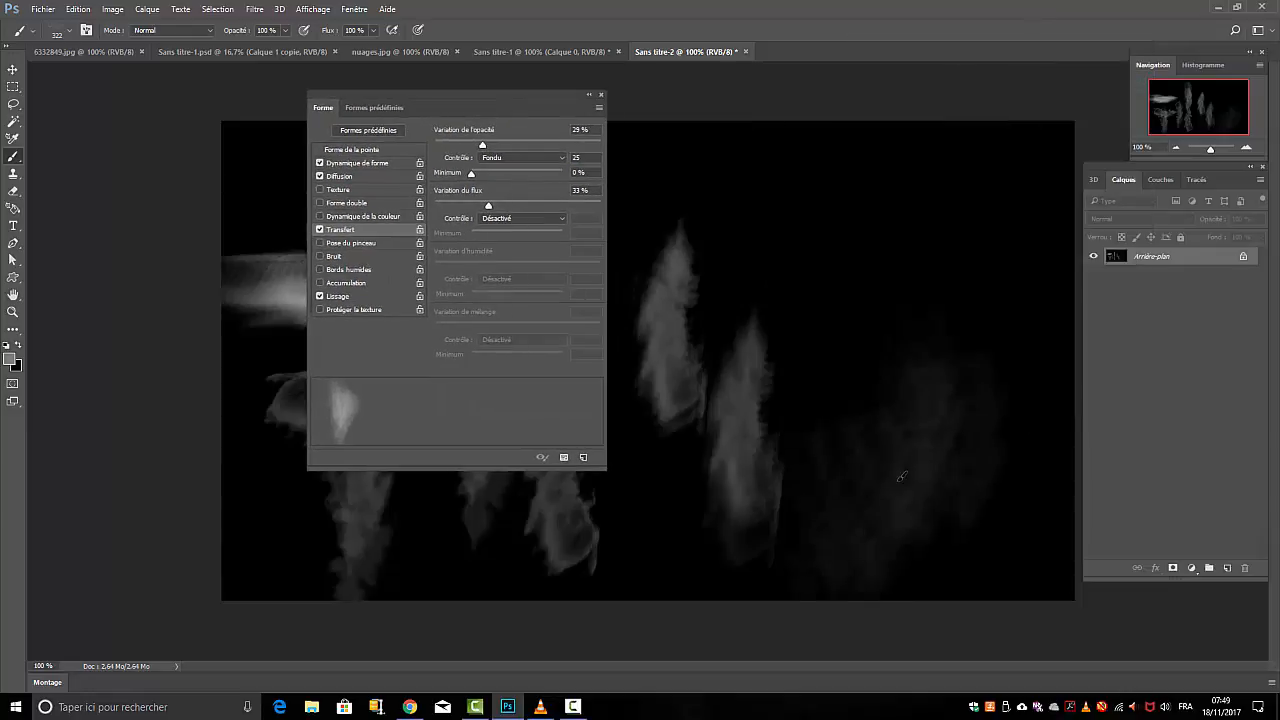
pyautogui.moveTo(900, 456)
pyautogui.mouseDown()
pyautogui.moveTo(899, 407)
pyautogui.moveTo(943, 394)
pyautogui.moveTo(923, 418)
pyautogui.mouseUp()
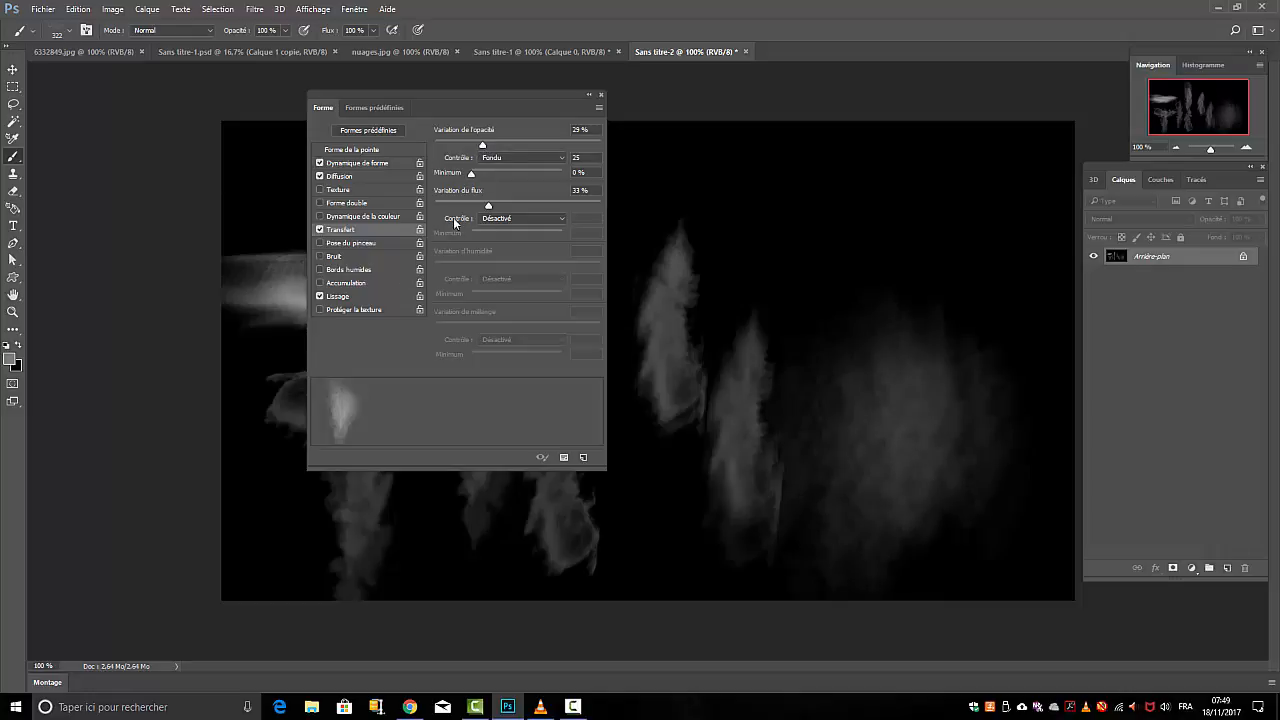
# Set the Transfert flow variation to 15 % with Fondu control and stamp an upright plume above the faint smoke cloud
pyautogui.moveTo(487, 201); pyautogui.dragTo(459, 203)
pyautogui.click(564, 218)
pyautogui.click(515, 237)
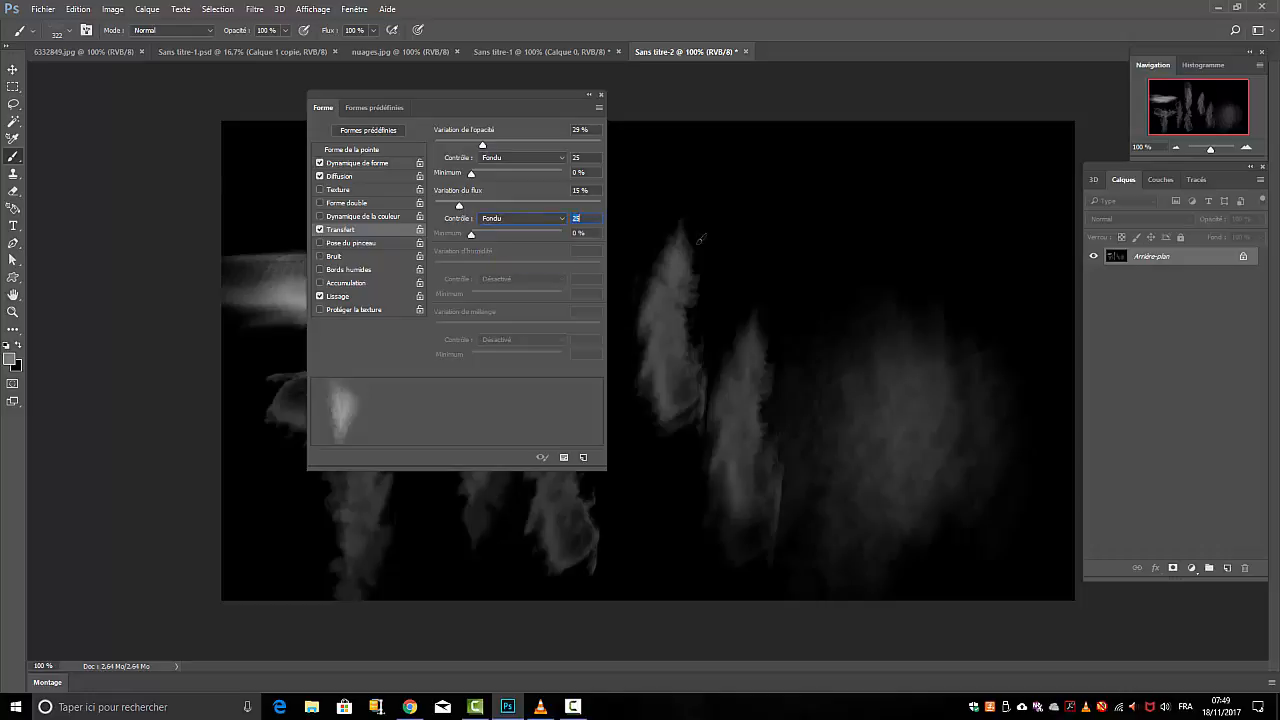
pyautogui.click(817, 249)
pyautogui.click(817, 249)
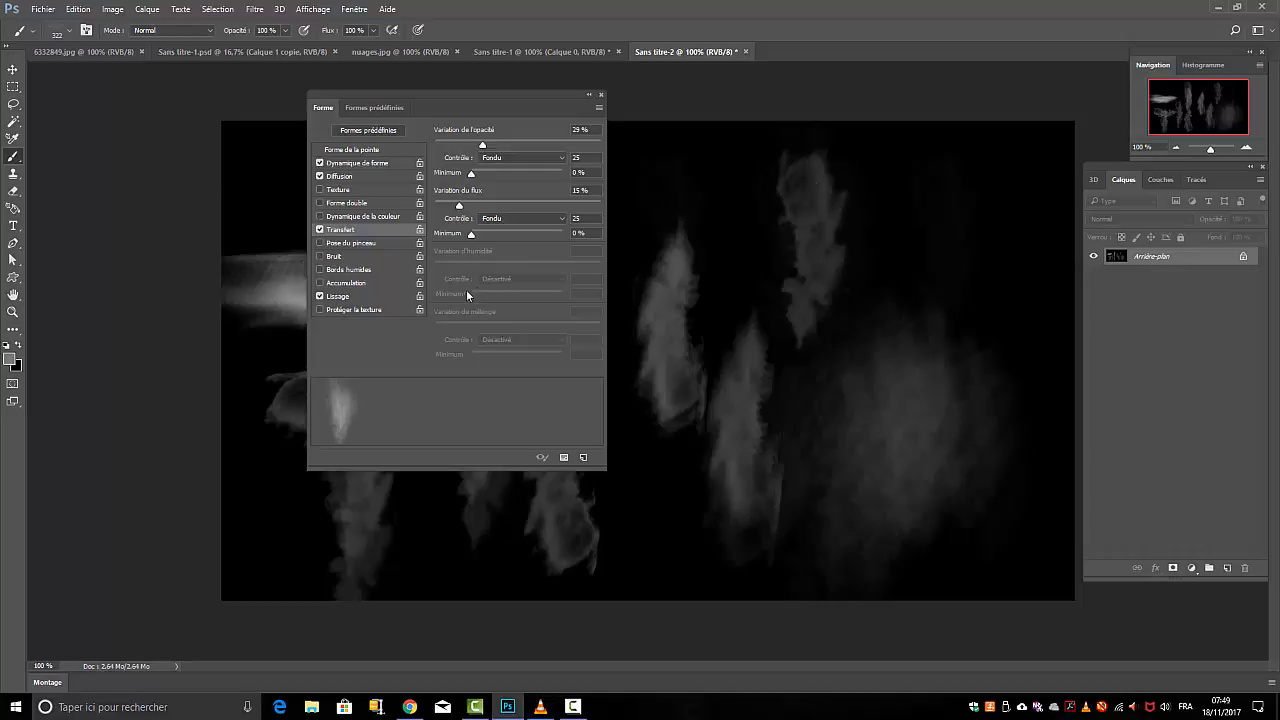
# Enable Bords humides for the brush and paint faint smoke along the canvas's right edge
pyautogui.click(319, 269)
pyautogui.click(334, 271)
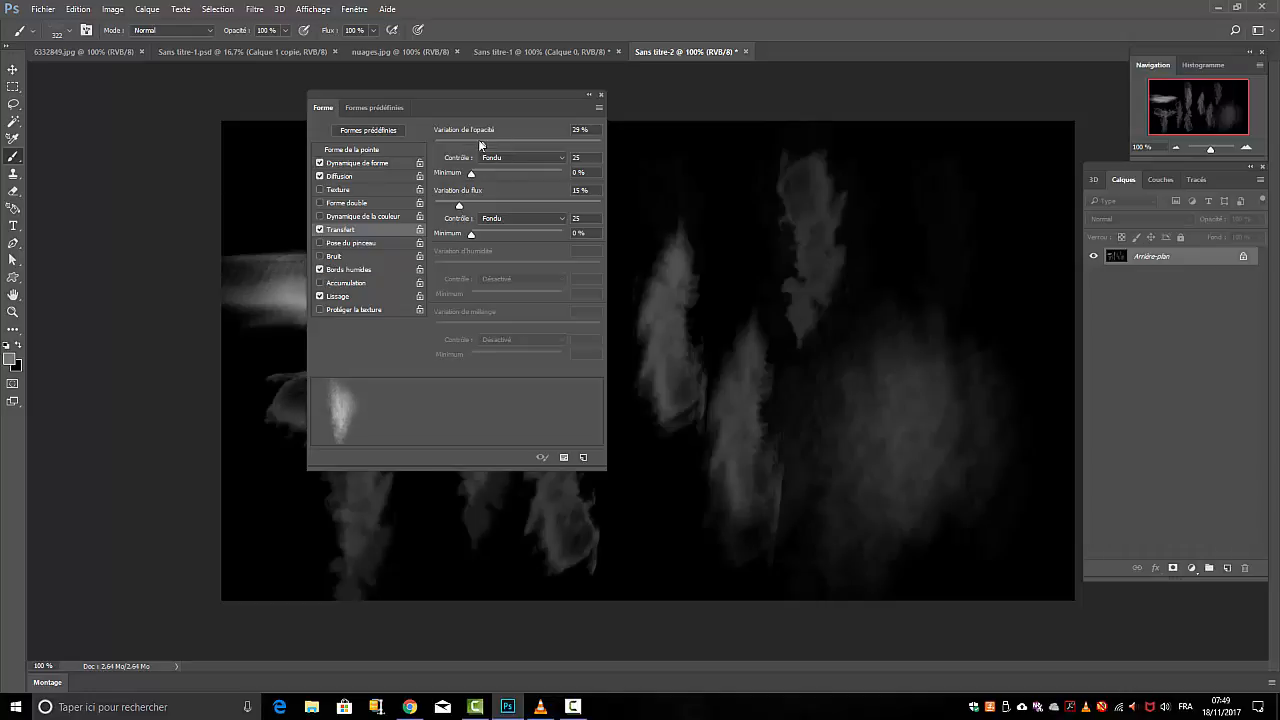
pyautogui.click(363, 272)
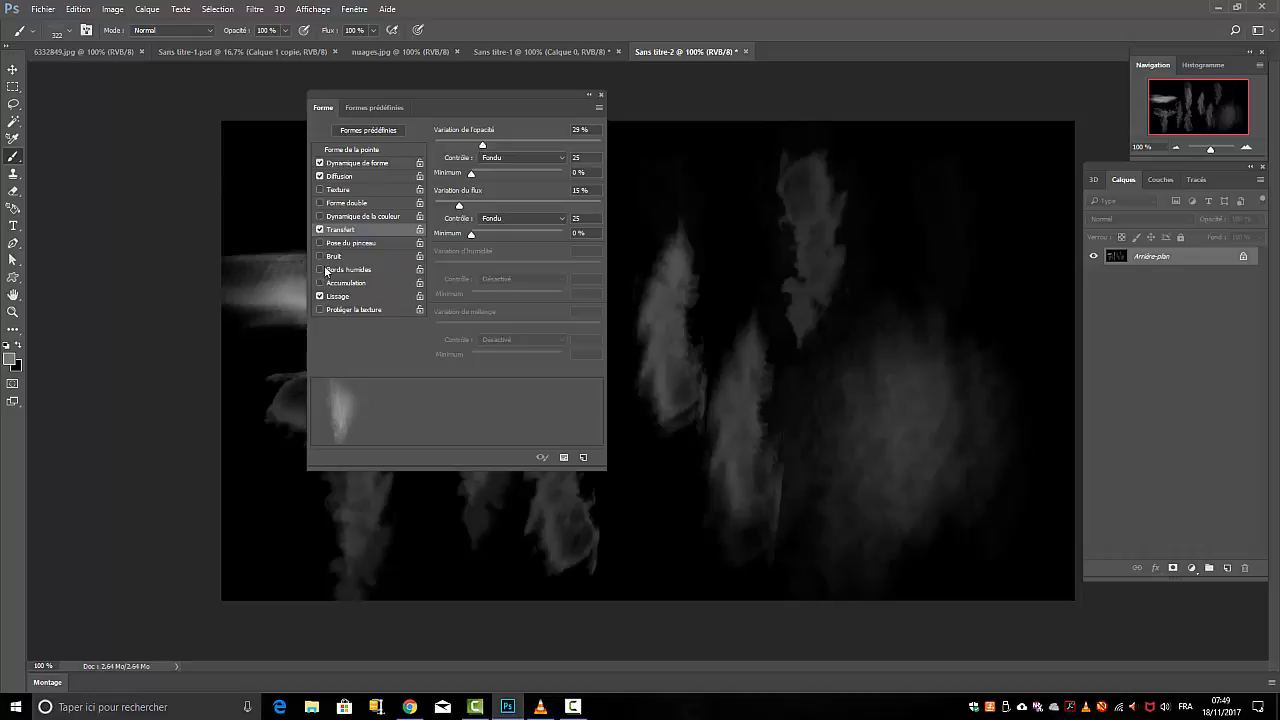
pyautogui.click(320, 270)
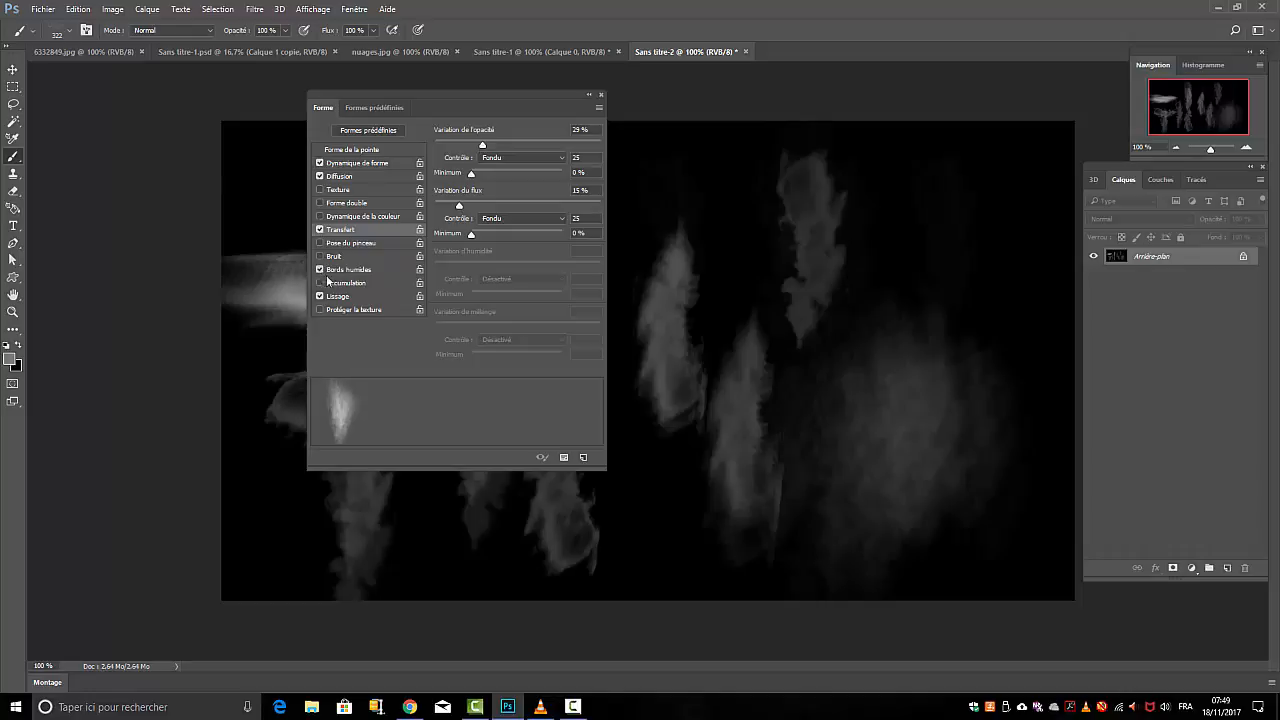
pyautogui.click(1004, 330)
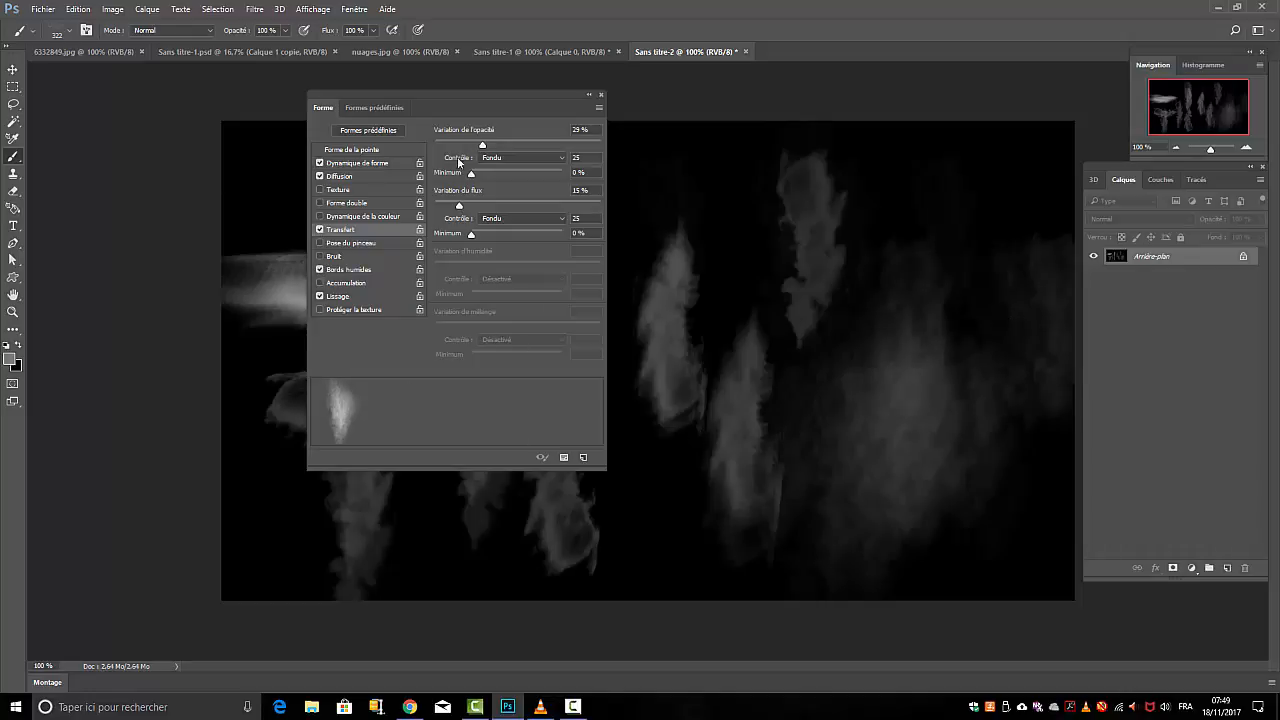
# Fill the whole background layer with black and paint a test smoke band near the canvas's lower edge
pyautogui.moveTo(578, 106); pyautogui.dragTo(250, 124)
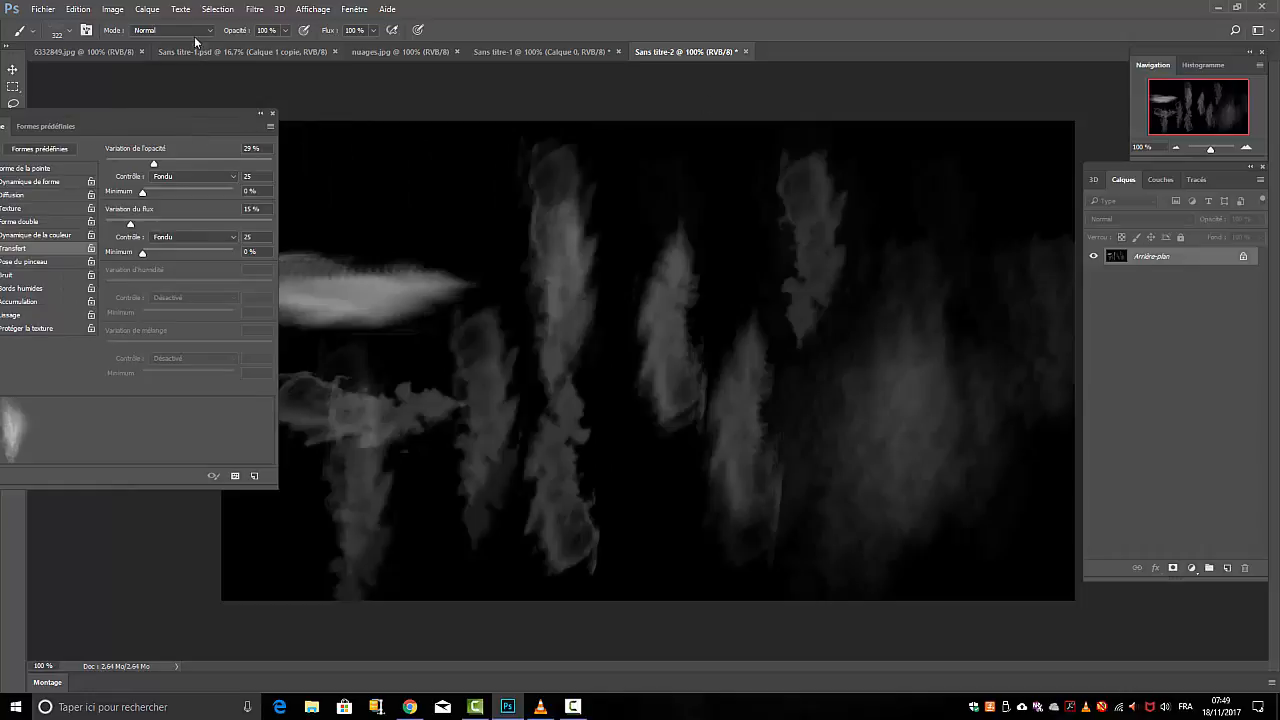
pyautogui.click(77, 10)
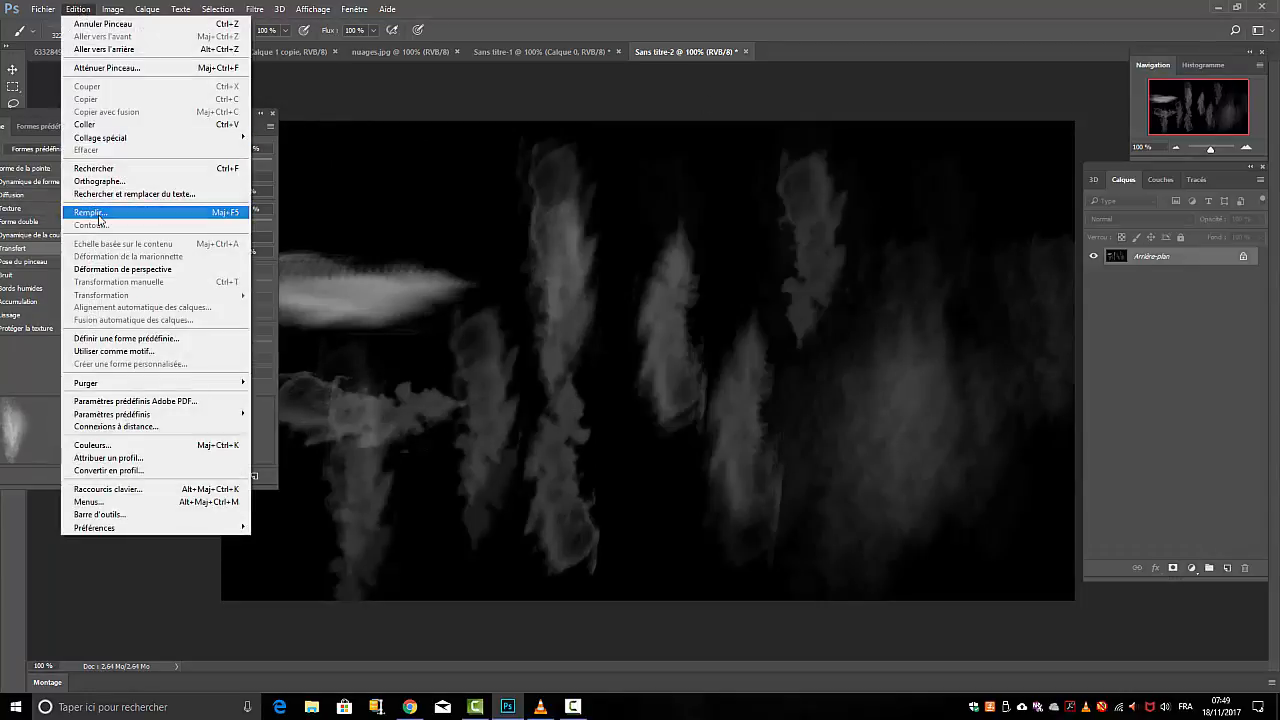
pyautogui.click(95, 213)
pyautogui.click(745, 205)
pyautogui.press('b')
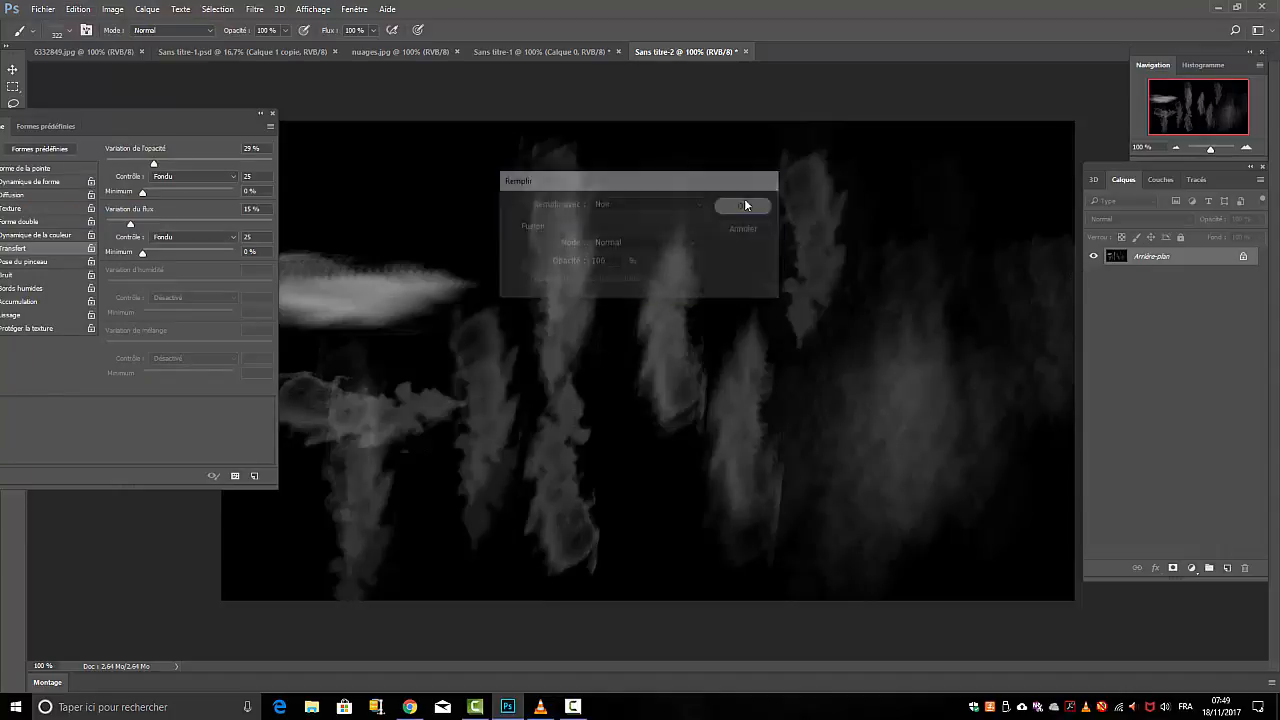
pyautogui.moveTo(485, 545); pyautogui.dragTo(487, 518)
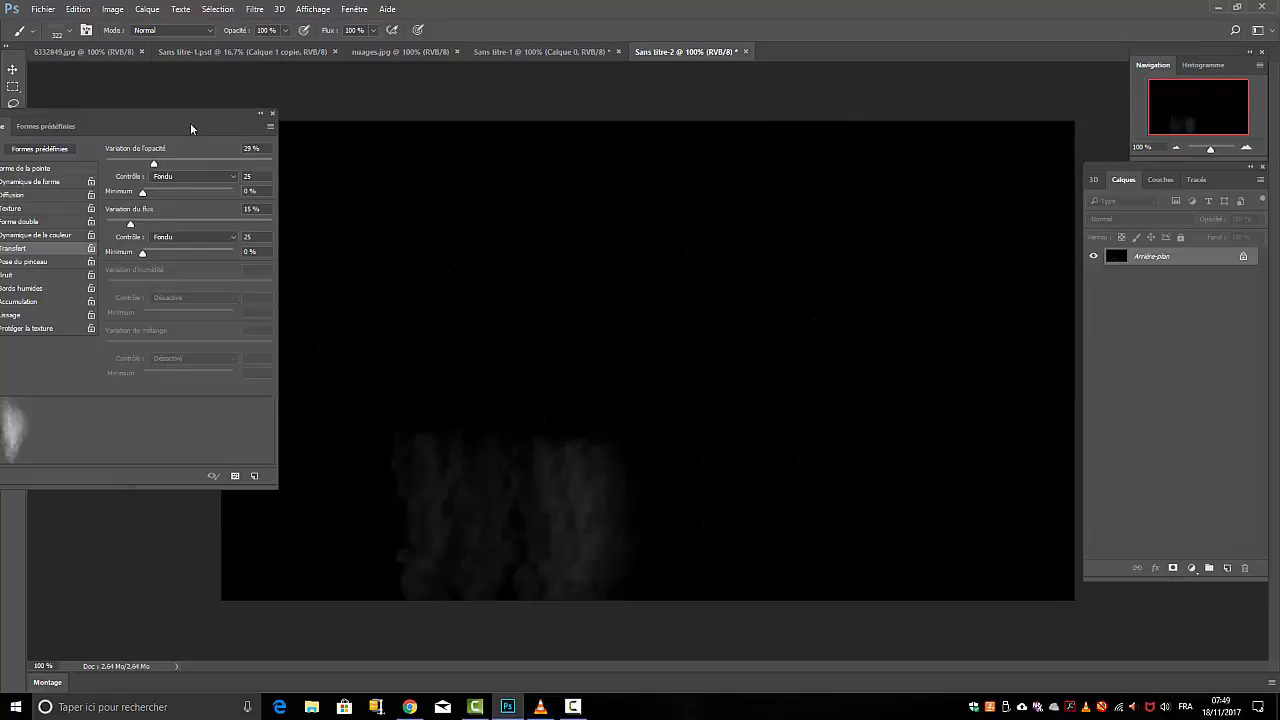
# Set the Dynamique de forme minimum diameter to 33 % and paint a smoke patch up and across from the lower band
pyautogui.moveTo(190, 123)
pyautogui.mouseDown()
pyautogui.moveTo(1265, 165)
pyautogui.moveTo(1132, 136)
pyautogui.mouseUp()
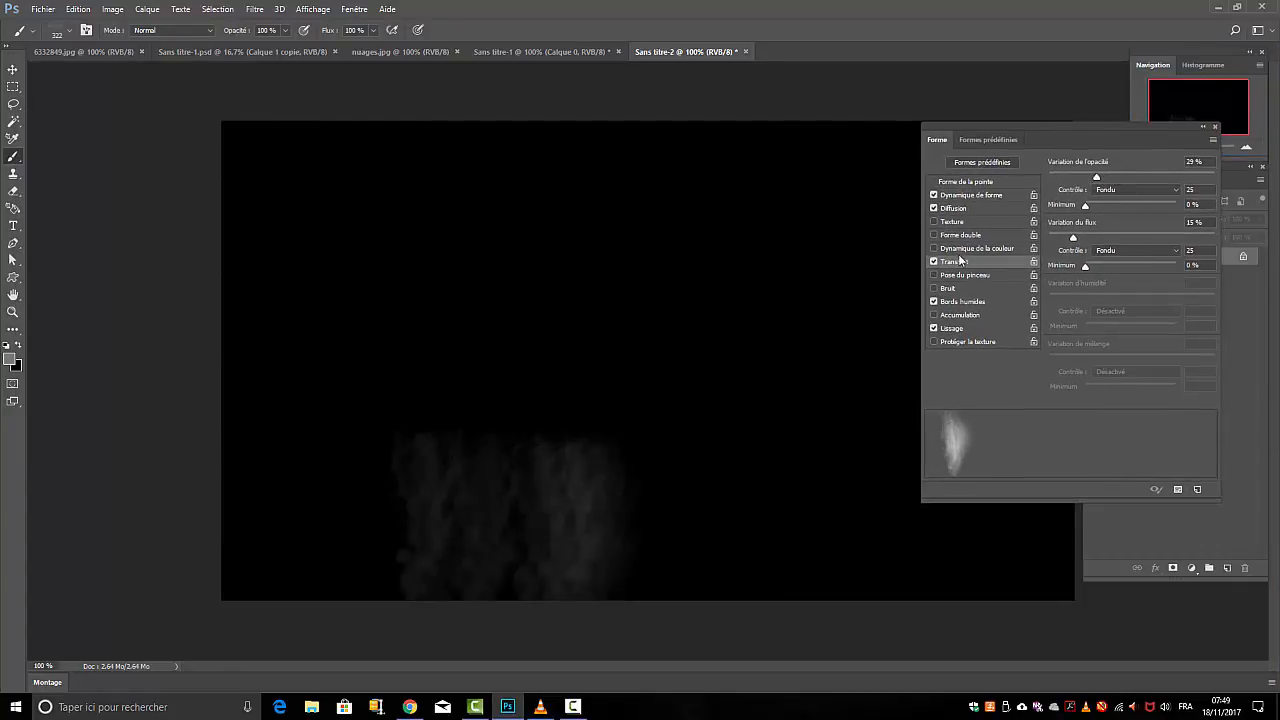
pyautogui.click(960, 196)
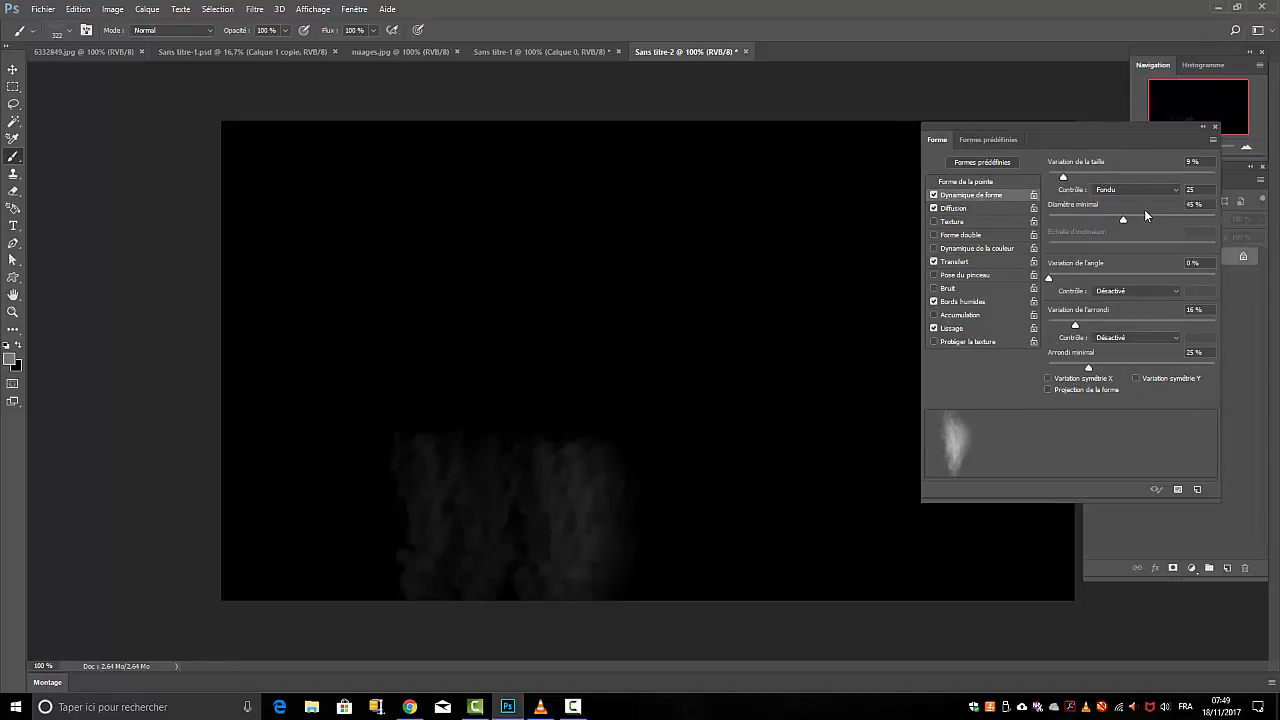
pyautogui.moveTo(1120, 219); pyautogui.dragTo(1104, 219)
pyautogui.moveTo(737, 394)
pyautogui.mouseDown()
pyautogui.moveTo(705, 410)
pyautogui.moveTo(742, 430)
pyautogui.moveTo(768, 485)
pyautogui.mouseUp()
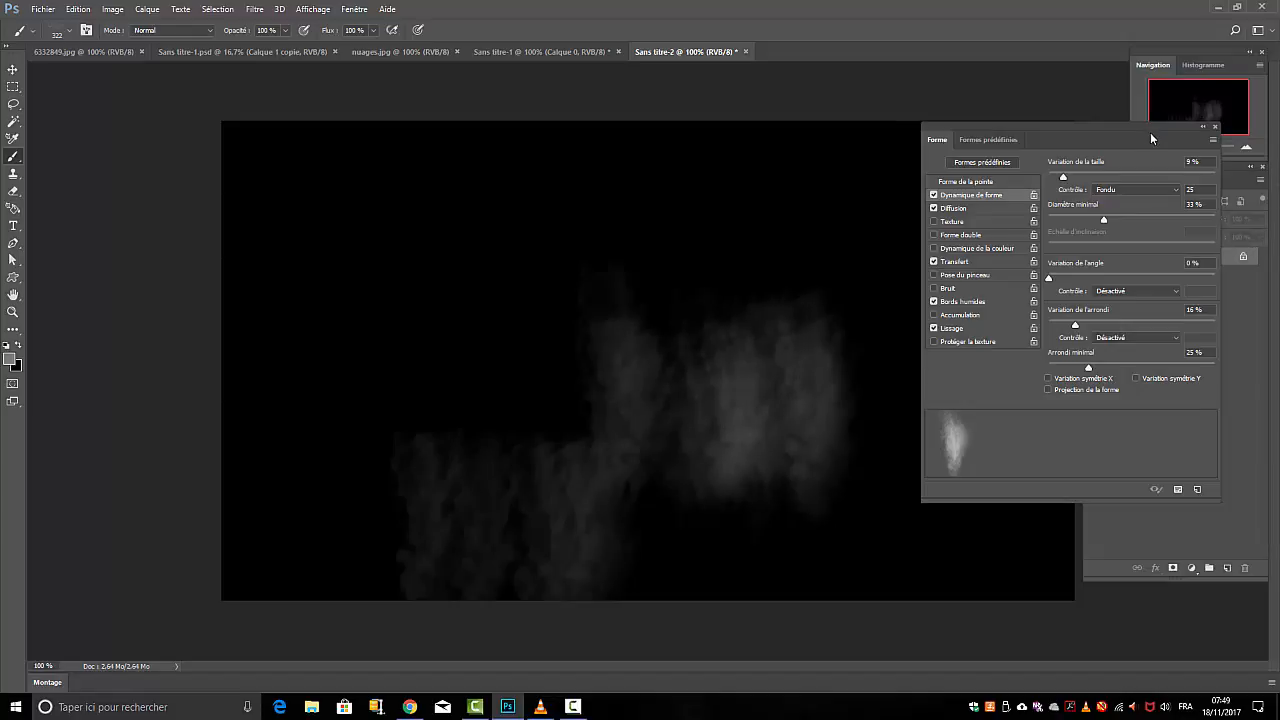
# Lower the Diffusion Nombre to 1 and paint thinner smoke plumes near the canvas's right edge
pyautogui.moveTo(1150, 132); pyautogui.dragTo(826, 157)
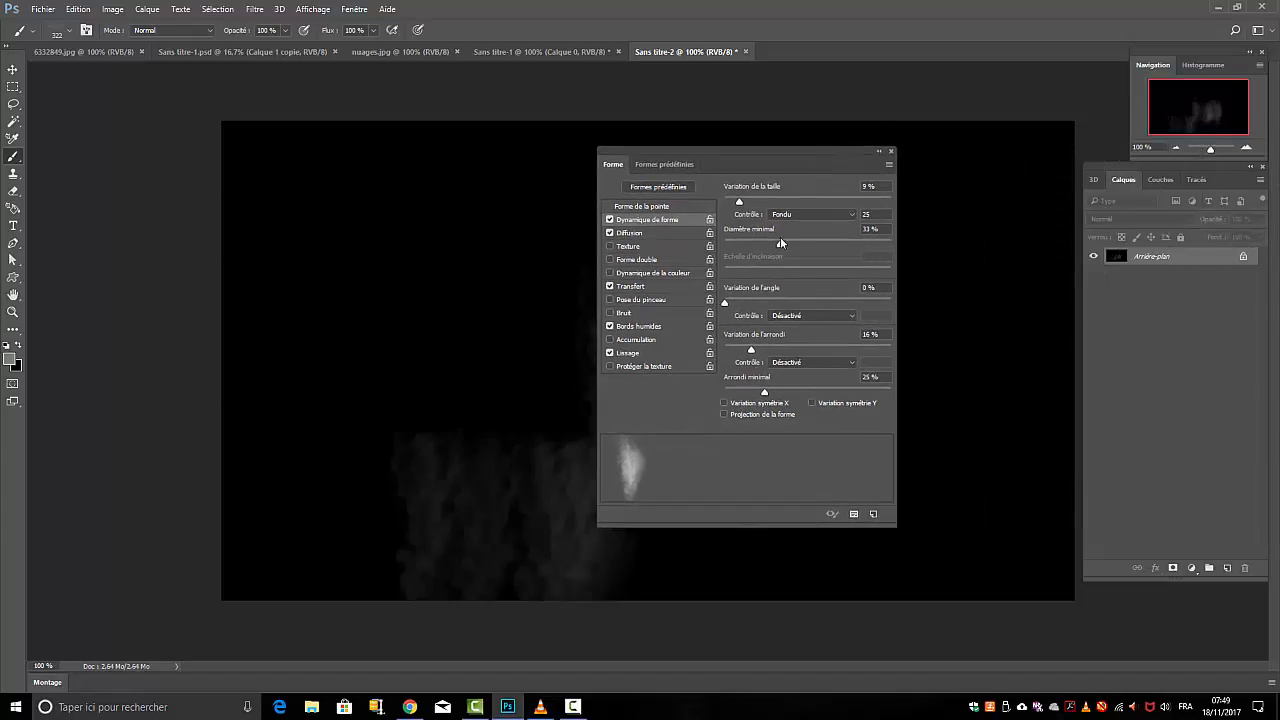
pyautogui.click(630, 233)
pyautogui.moveTo(757, 249); pyautogui.dragTo(727, 251)
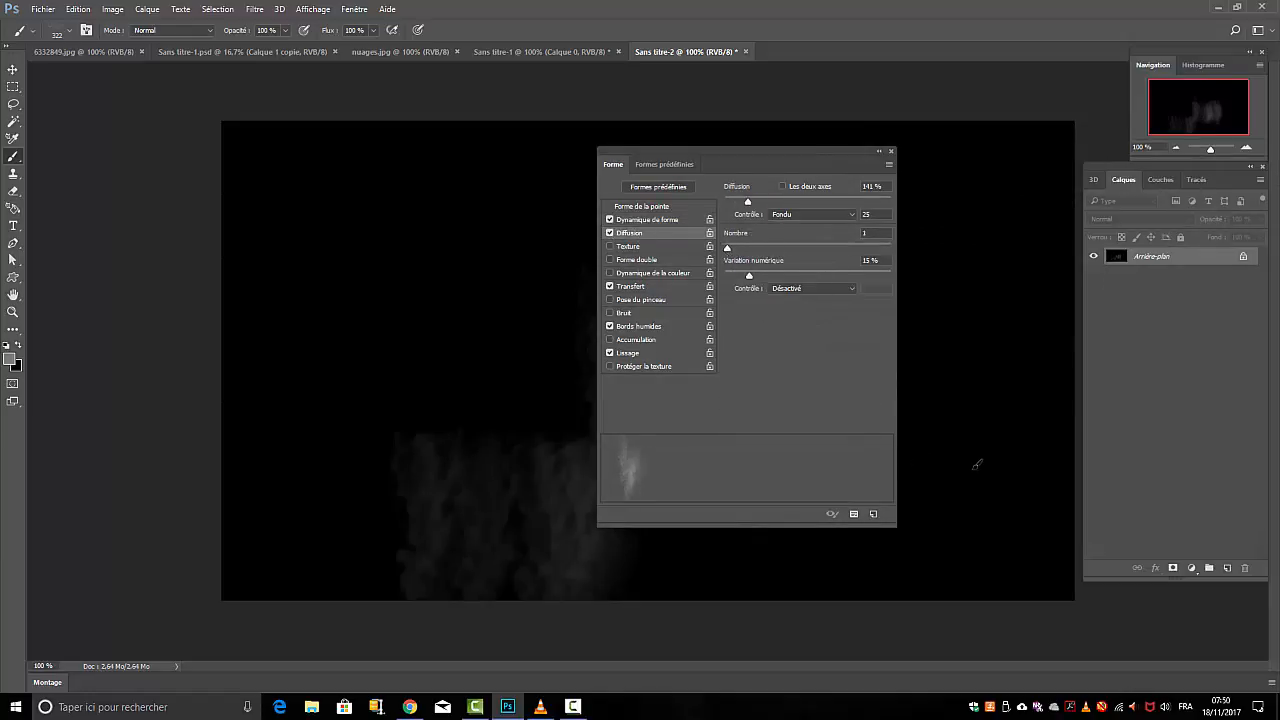
pyautogui.moveTo(978, 462); pyautogui.dragTo(978, 396)
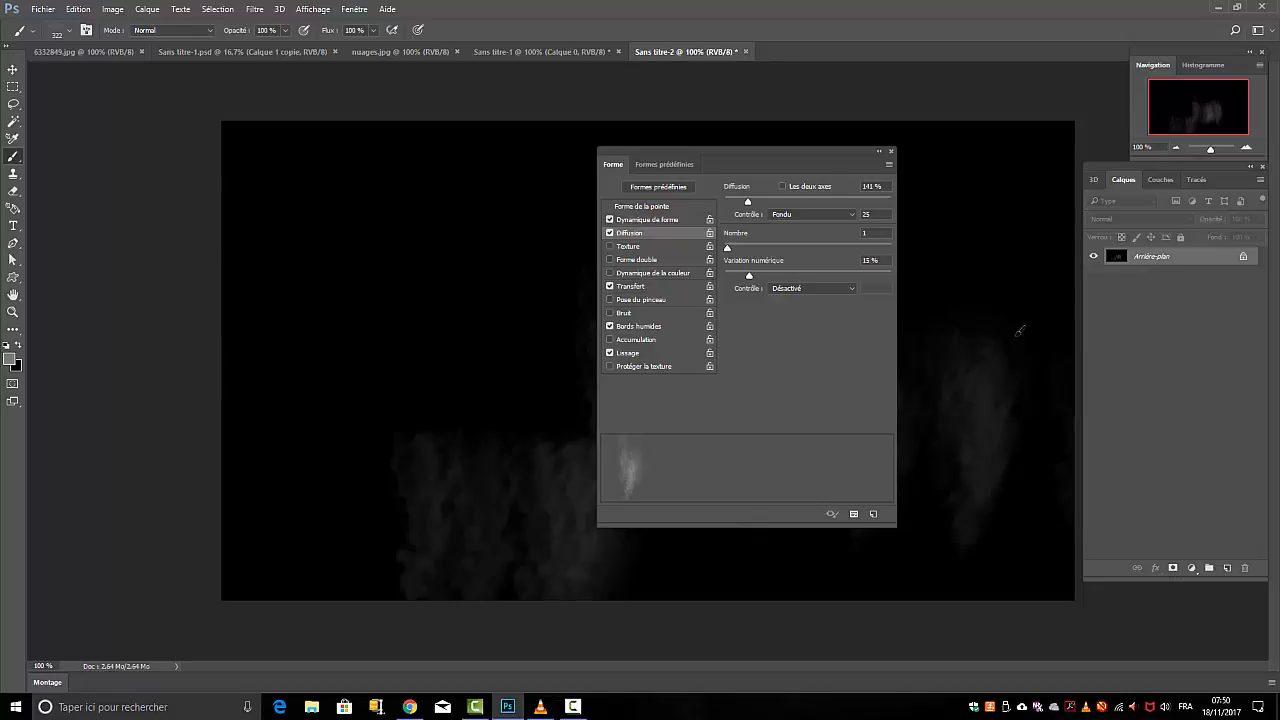
pyautogui.moveTo(765, 156); pyautogui.dragTo(414, 186)
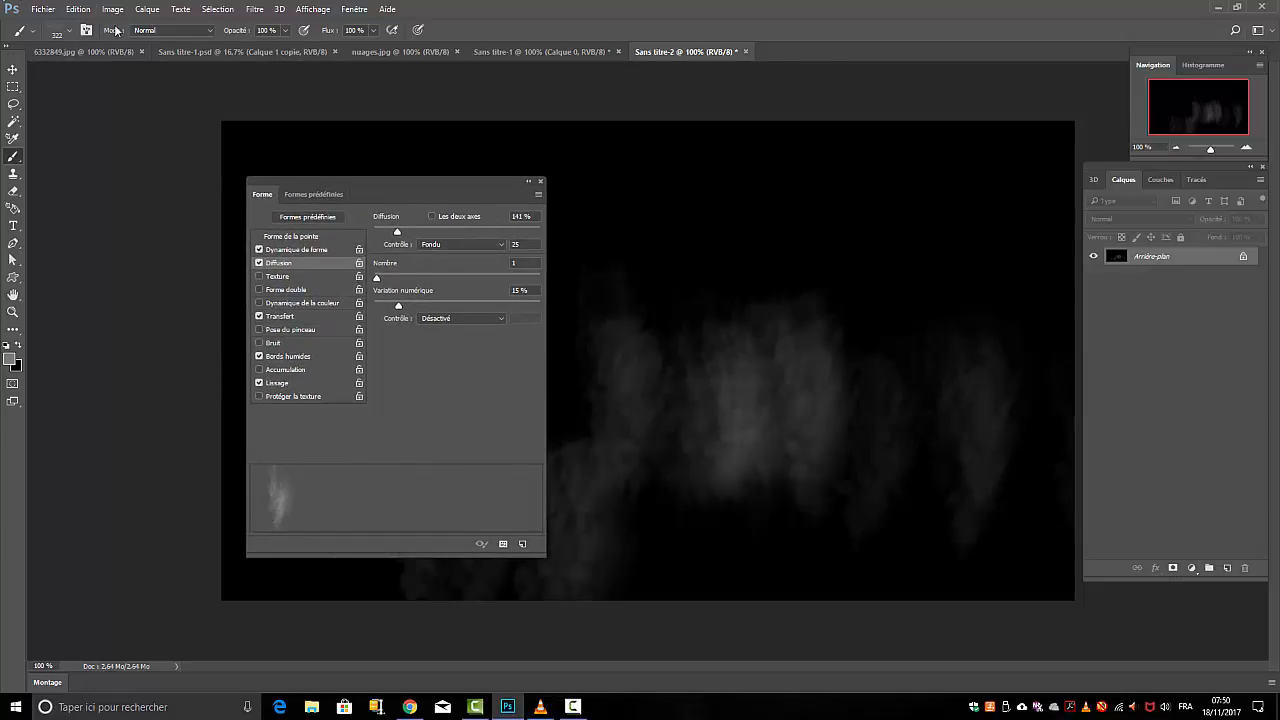
# Reduce the brush size to 70 px and paint a small smoke wisp above the central smoke patch
pyautogui.click(70, 34)
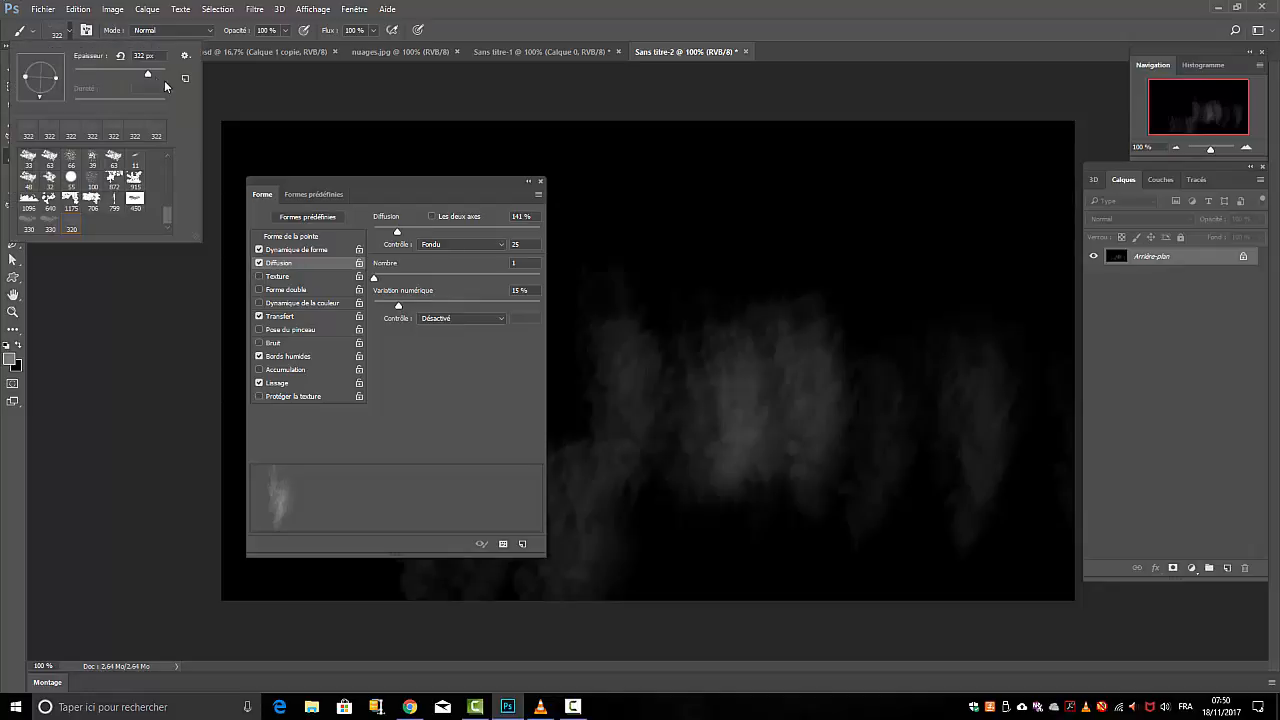
pyautogui.moveTo(103, 69); pyautogui.dragTo(99, 70)
pyautogui.click(732, 238)
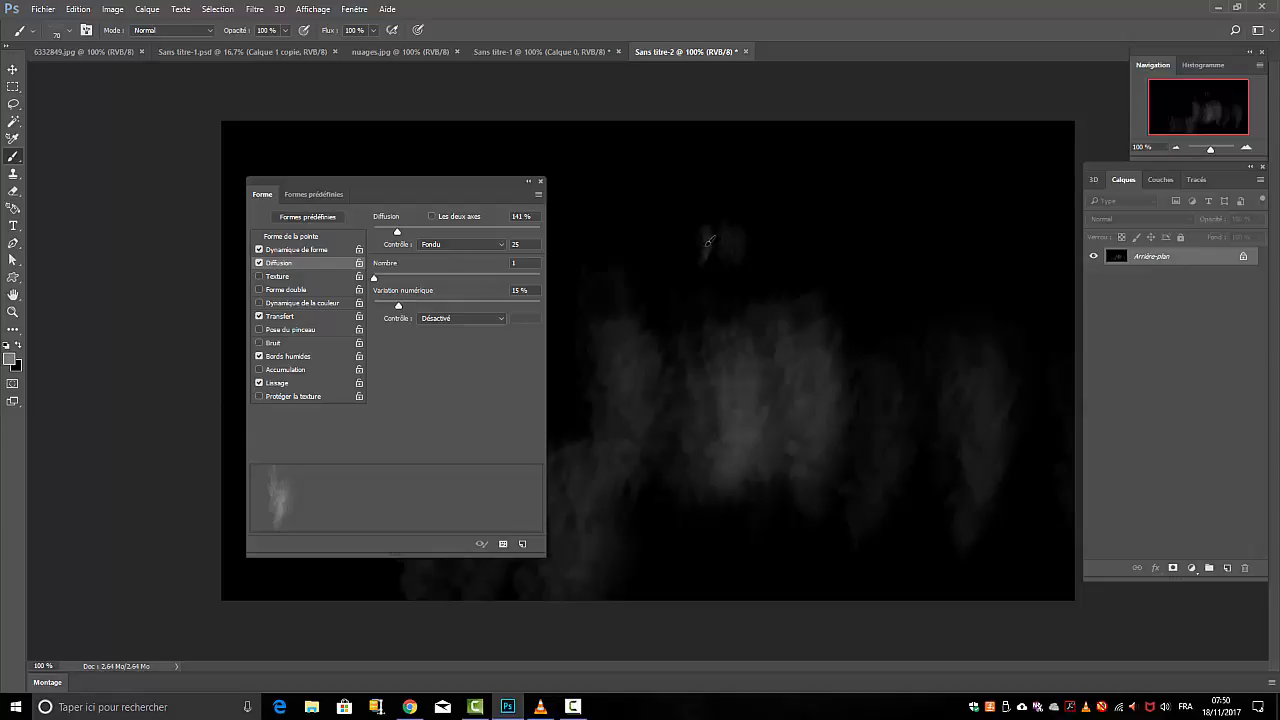
pyautogui.moveTo(708, 238)
pyautogui.mouseDown()
pyautogui.moveTo(700, 200)
pyautogui.moveTo(724, 178)
pyautogui.mouseUp()
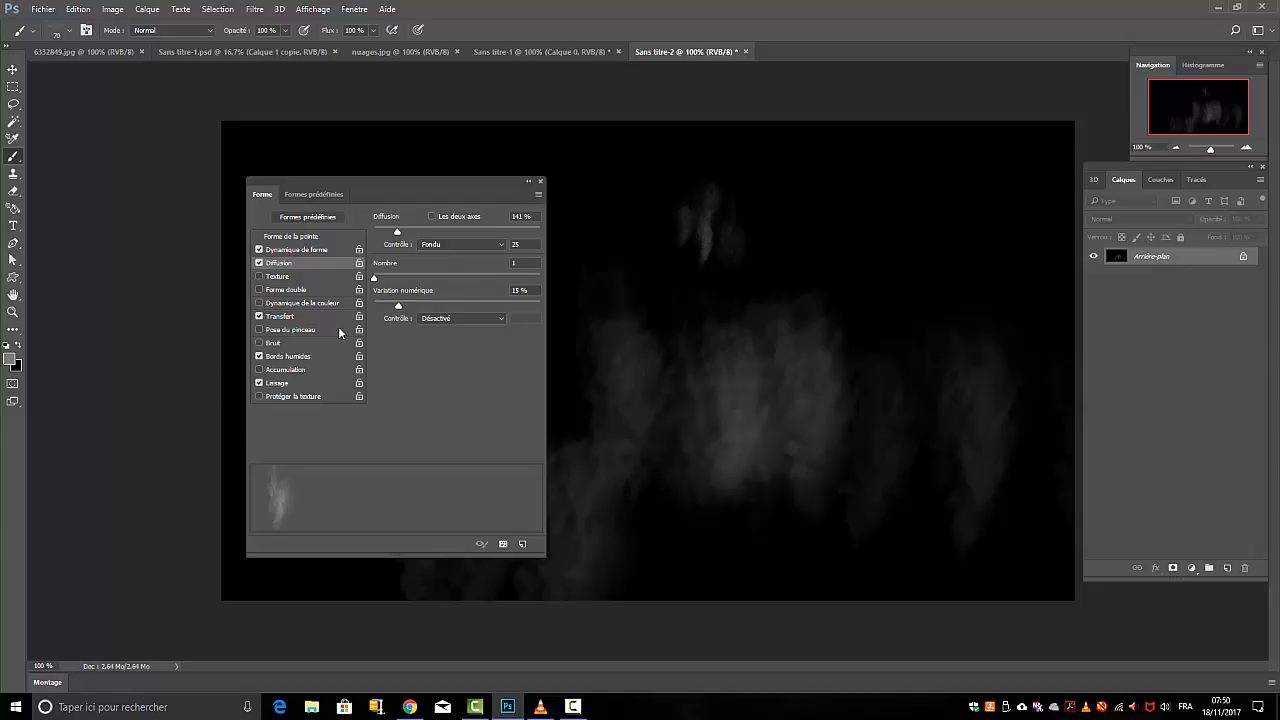
# Raise the Transfert flow variation to 46 % and stamp a small smoke wisp to the right of the previous one
pyautogui.click(280, 316)
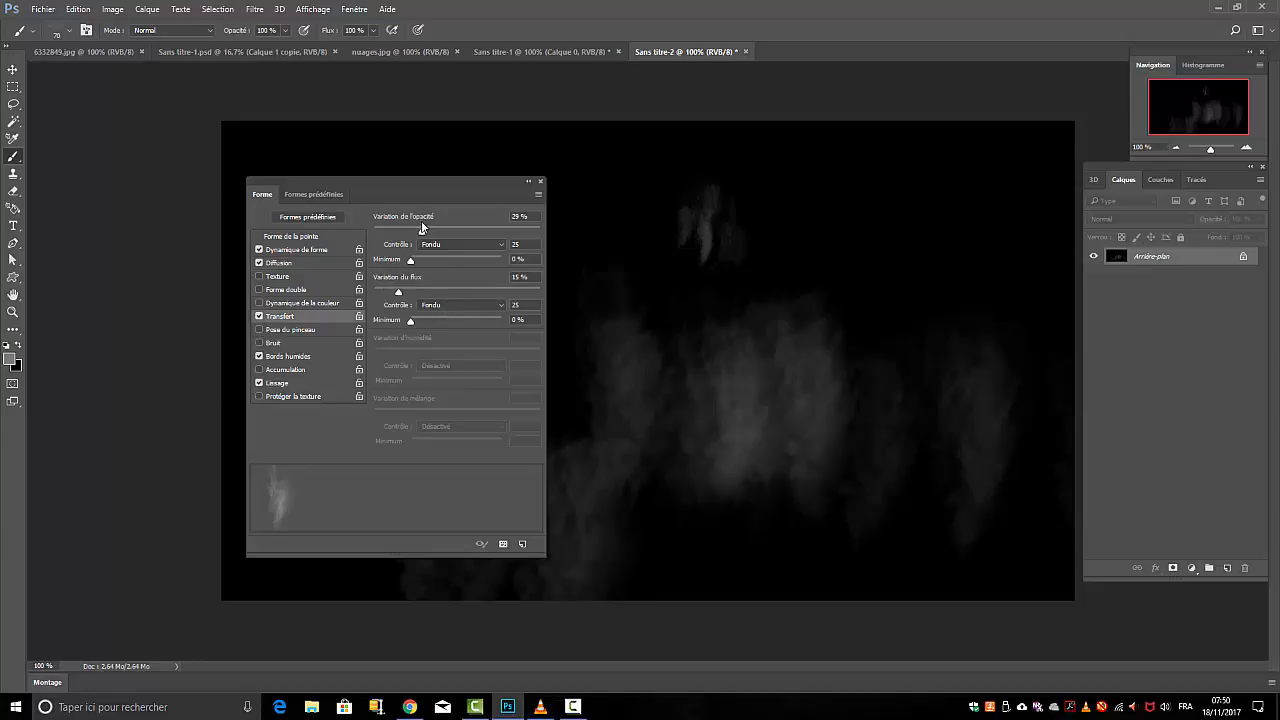
pyautogui.moveTo(398, 292); pyautogui.dragTo(474, 294)
pyautogui.click(871, 302)
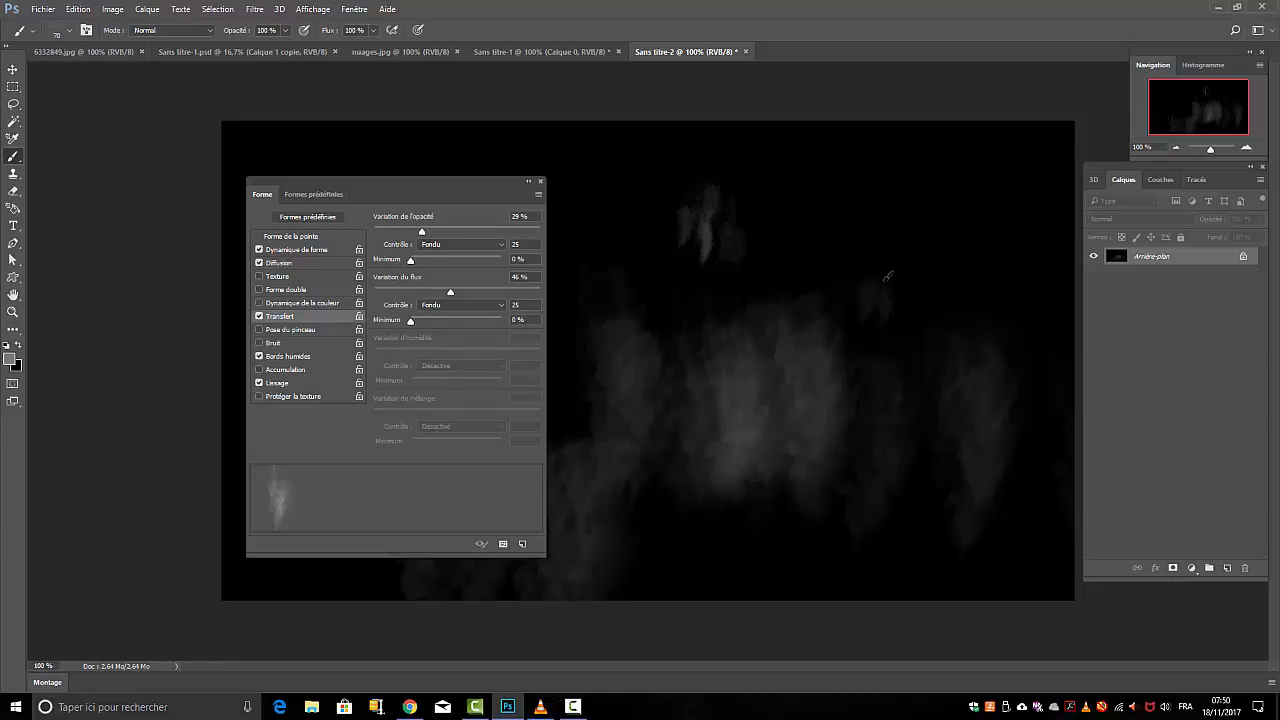
pyautogui.click(876, 288)
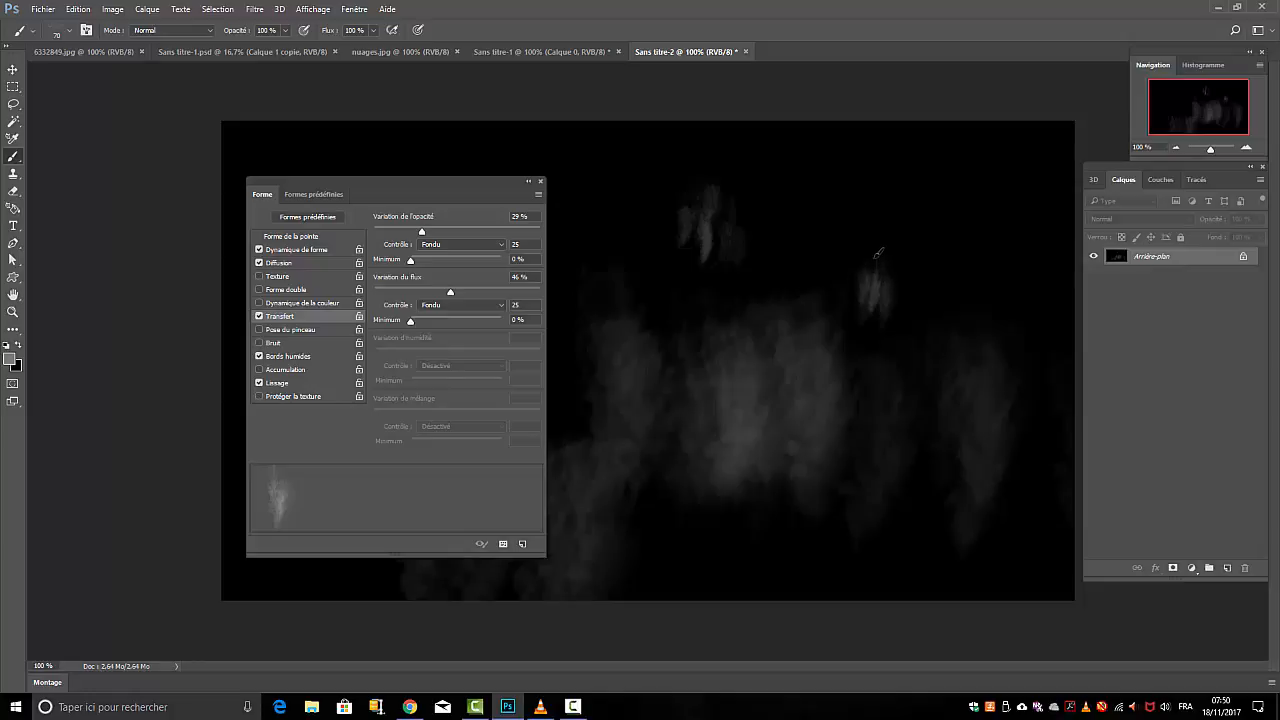
pyautogui.click(876, 262)
# Disable Lissage for the brush and close the brush settings
pyautogui.click(259, 383)
pyautogui.moveTo(448, 197)
pyautogui.mouseDown()
pyautogui.moveTo(1010, 254)
pyautogui.moveTo(1030, 178)
pyautogui.moveTo(889, 163)
pyautogui.mouseUp()
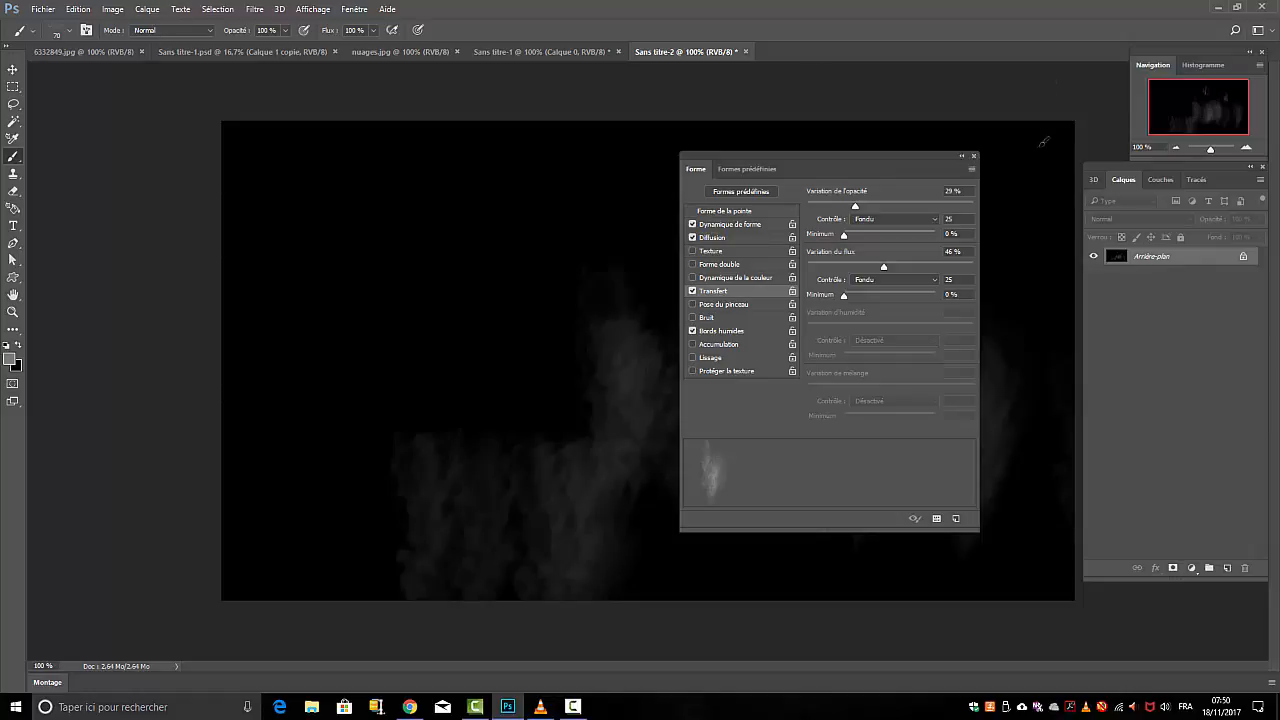
pyautogui.click(972, 156)
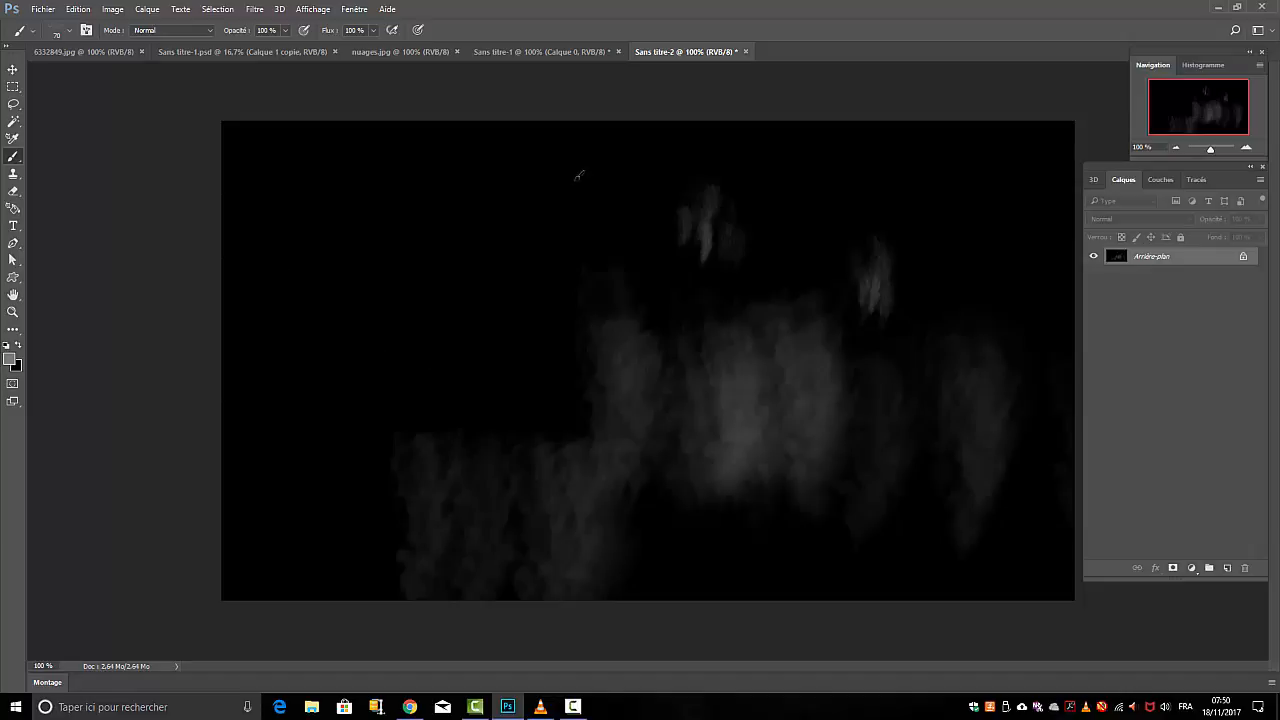